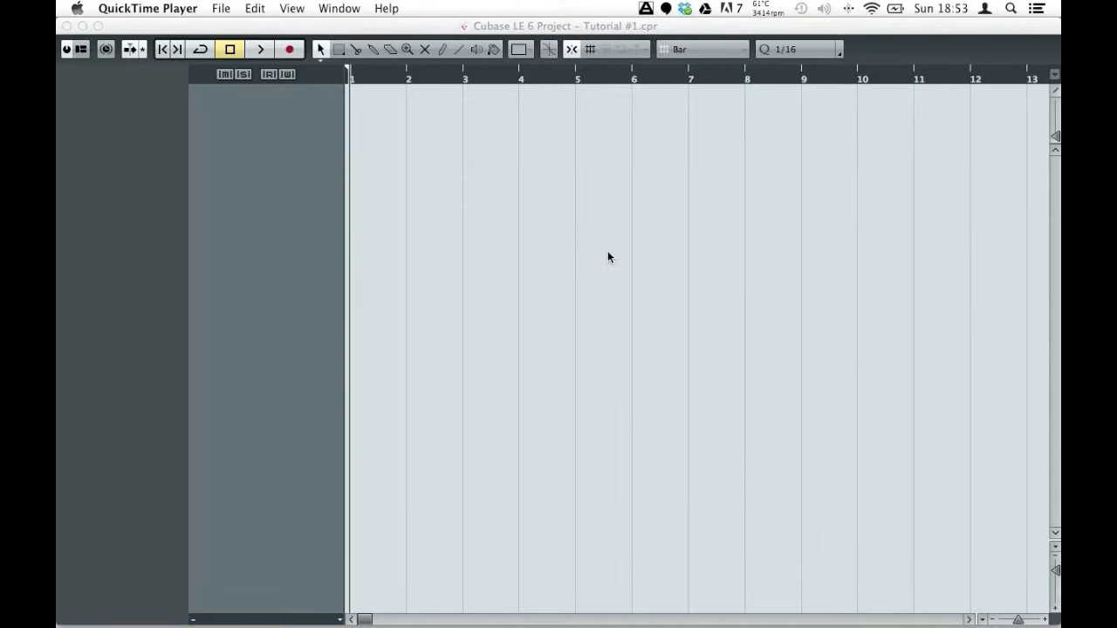
{"action": "left_click", "coordinate": [551, 211]}
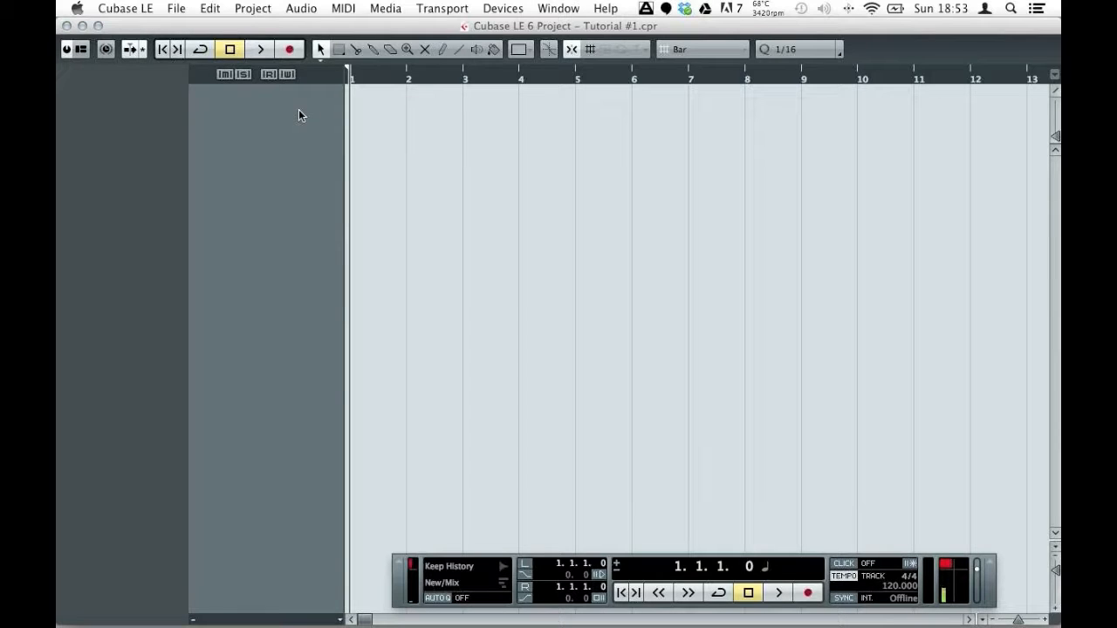
{"action": "right_click", "coordinate": [202, 100]}
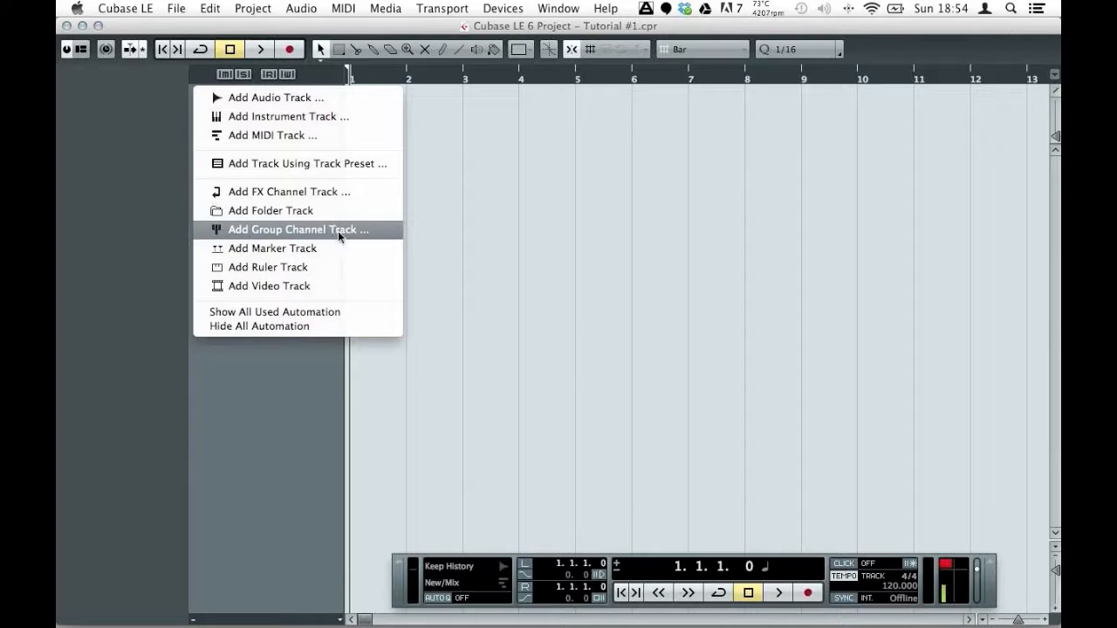
{"action": "left_click", "coordinate": [265, 405]}
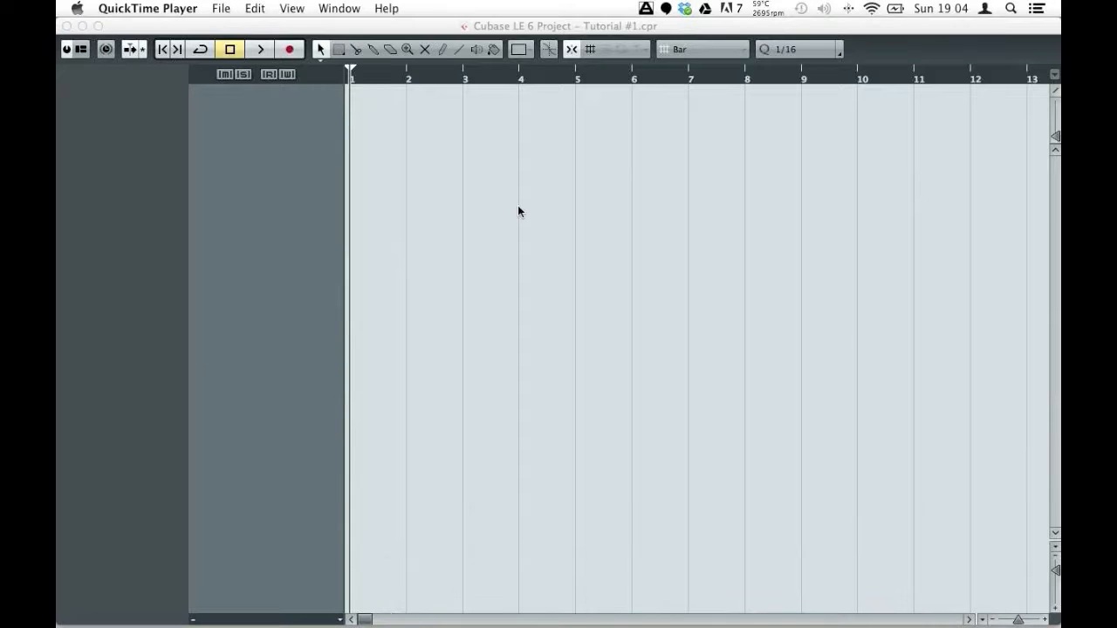
Add four mono audio tracks to the empty project
{"action": "left_click", "coordinate": [217, 101]}
{"action": "right_click", "coordinate": [216, 99]}
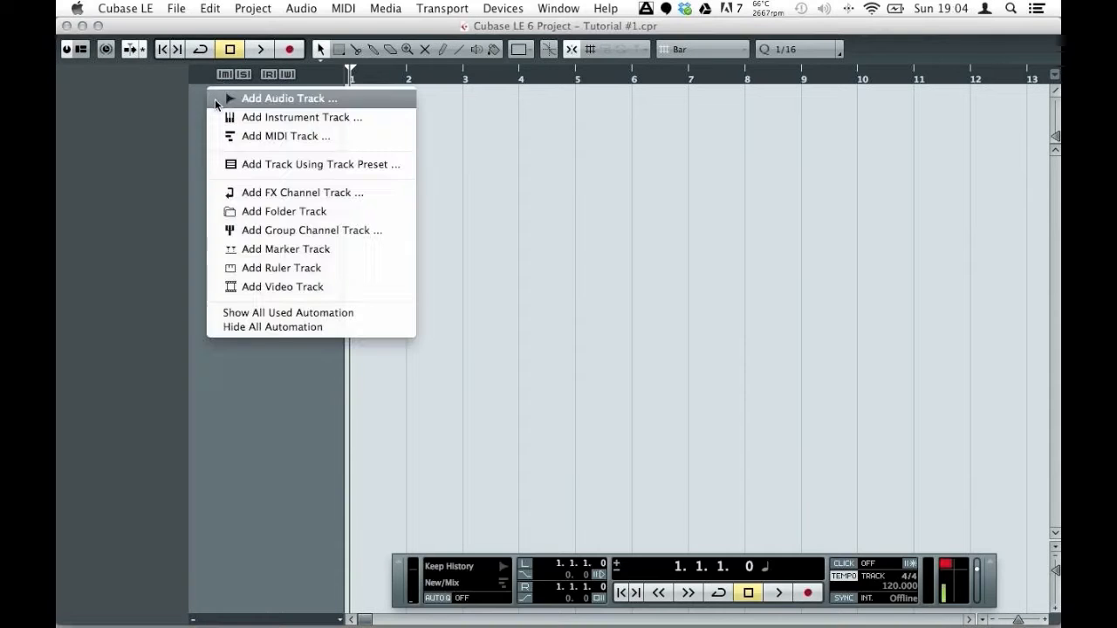
{"action": "left_click", "coordinate": [264, 103]}
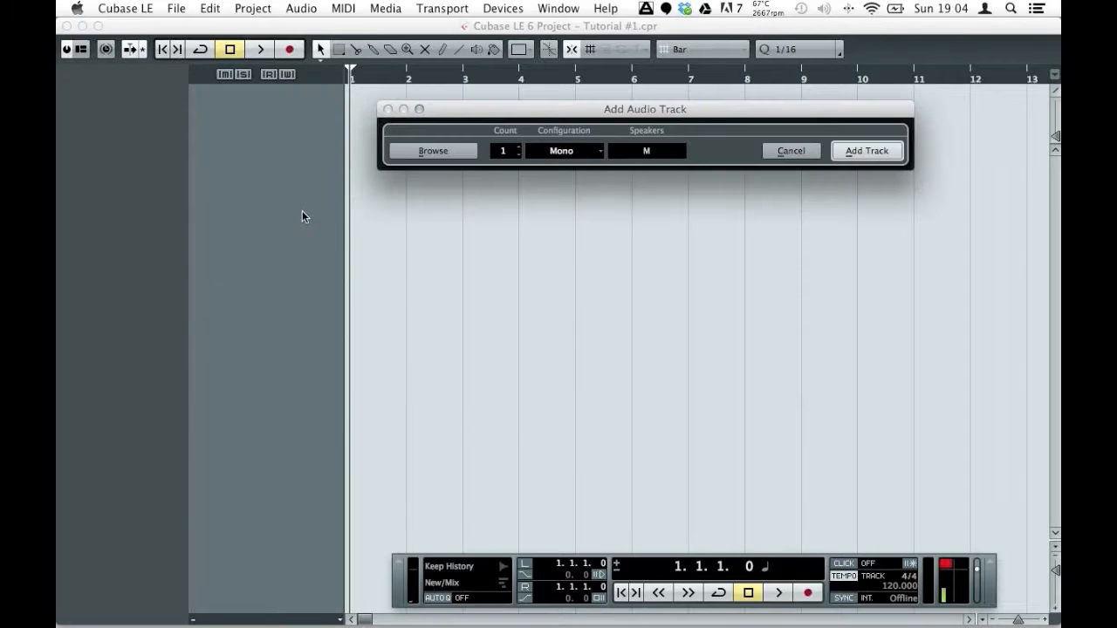
{"action": "left_click", "coordinate": [506, 155]}
{"action": "type", "text": "4"}
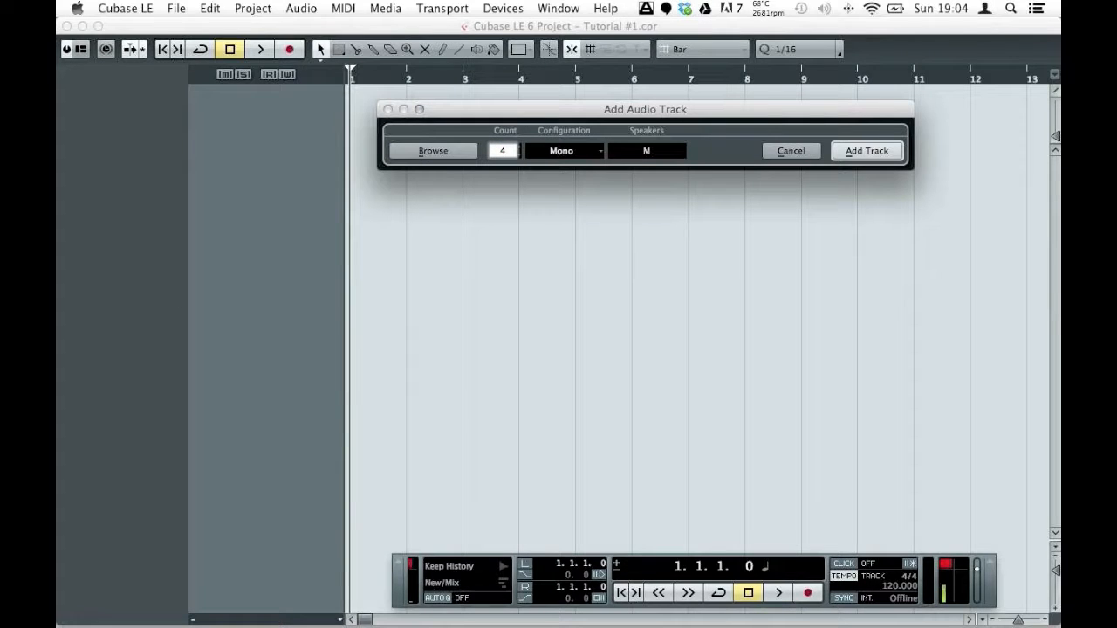
{"action": "left_click", "coordinate": [586, 157]}
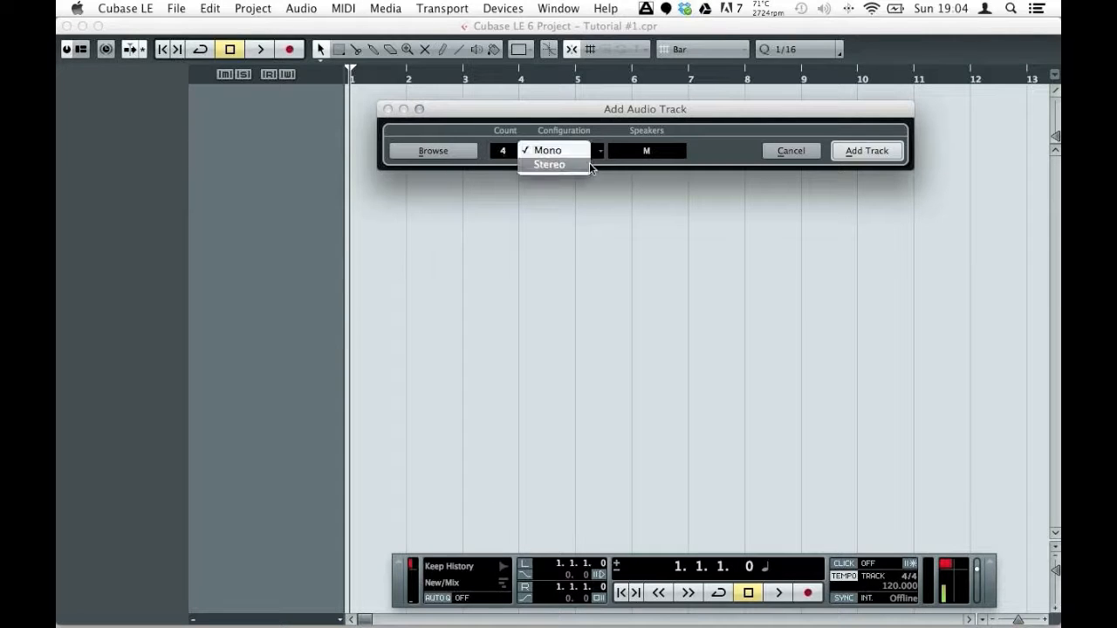
{"action": "left_click", "coordinate": [570, 151]}
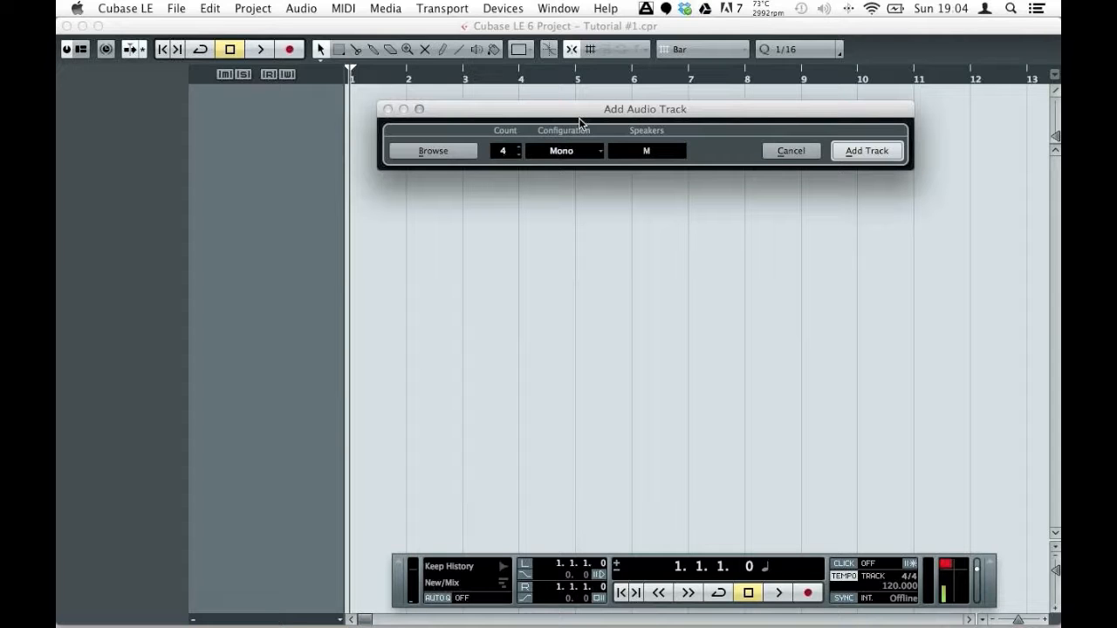
{"action": "left_click_drag", "start_coordinate": [581, 116], "coordinate": [568, 114]}
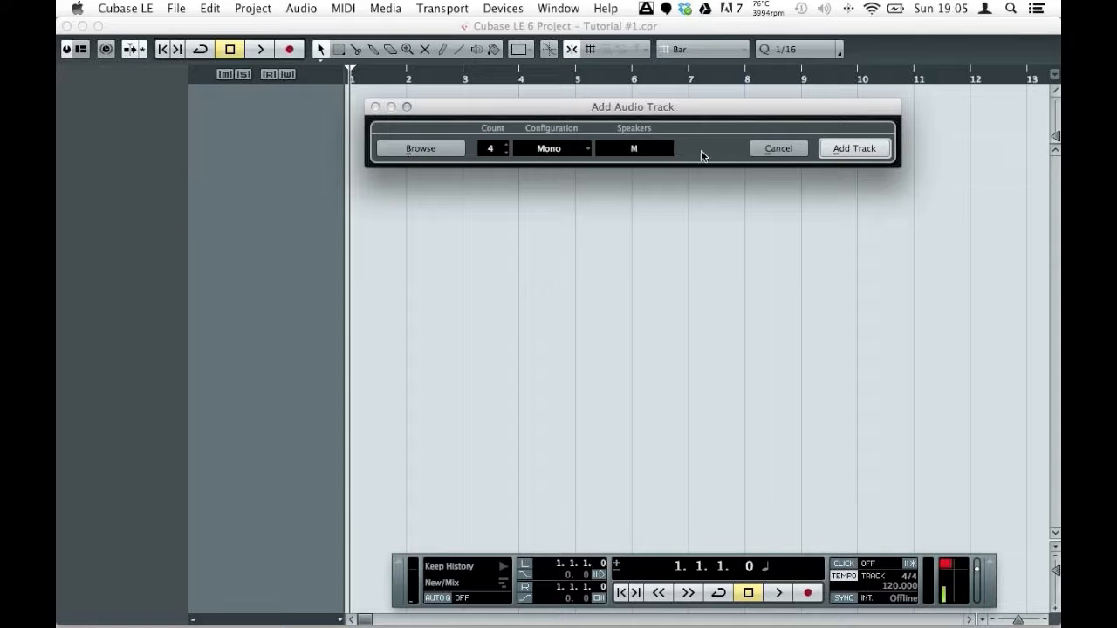
{"action": "left_click", "coordinate": [868, 151]}
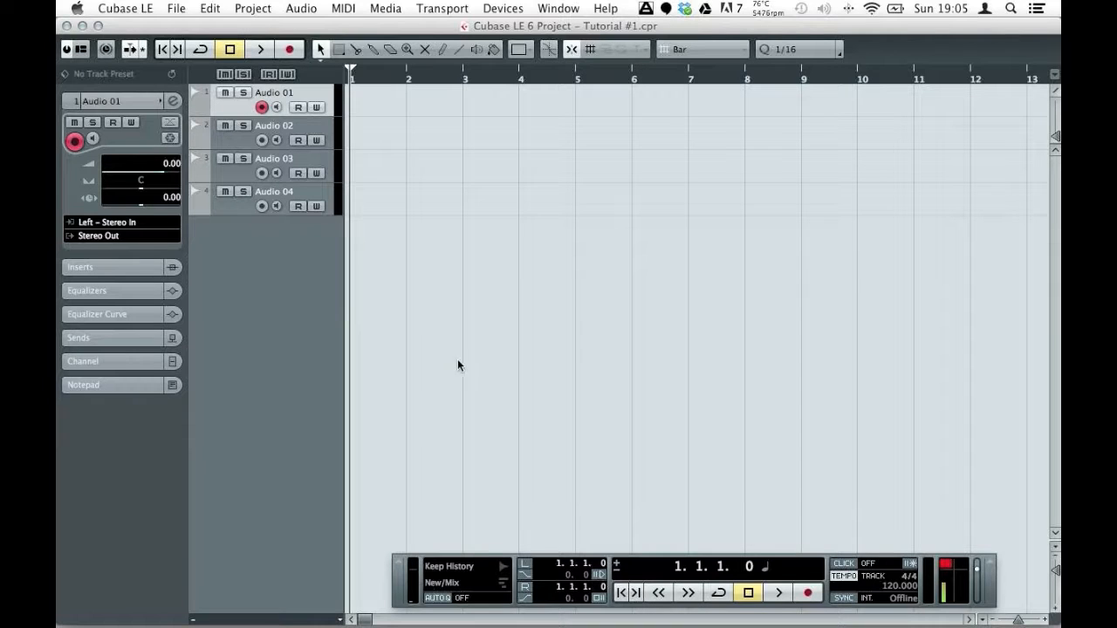
Select all four audio tracks in the track list, from Audio 01 through Audio 04
{"action": "mouse_move", "coordinate": [243, 117]}
{"action": "left_mouse_down"}
{"action": "mouse_move", "coordinate": [244, 217]}
{"action": "mouse_move", "coordinate": [259, 108]}
{"action": "mouse_move", "coordinate": [269, 175]}
{"action": "mouse_move", "coordinate": [274, 124]}
{"action": "mouse_move", "coordinate": [256, 114]}
{"action": "left_mouse_up"}
{"action": "left_click", "coordinate": [243, 211], "text": "shift"}
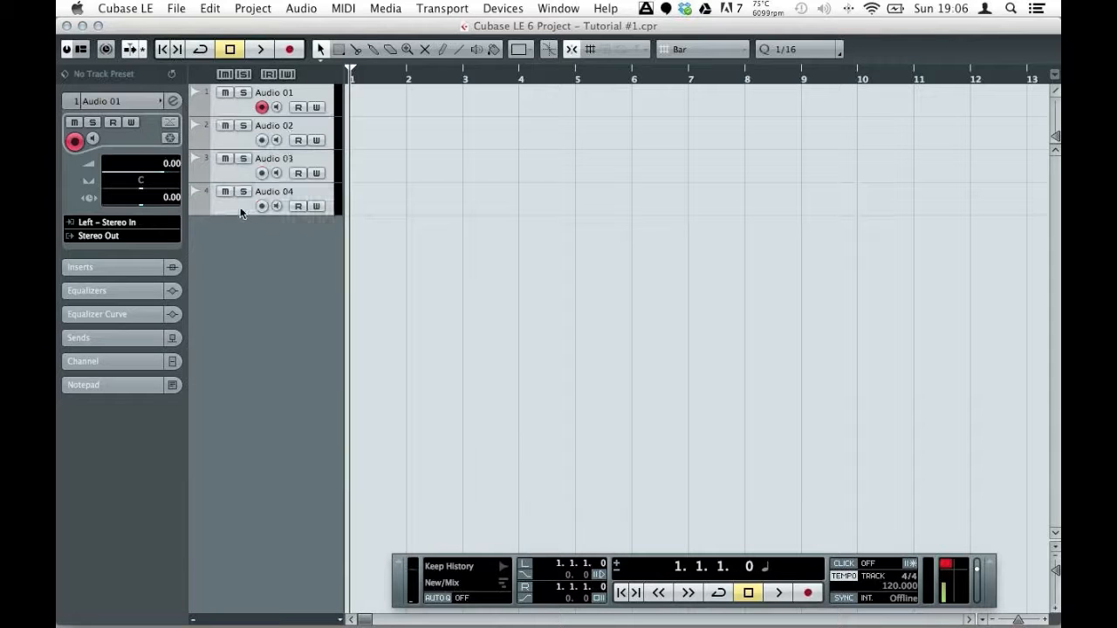
{"action": "left_click_drag", "start_coordinate": [237, 216], "coordinate": [269, 210]}
Select only the Audio 01 track, enlarge its height, and shrink it back to its compact size
{"action": "left_click", "coordinate": [251, 114]}
{"action": "left_click_drag", "start_coordinate": [252, 116], "coordinate": [265, 323]}
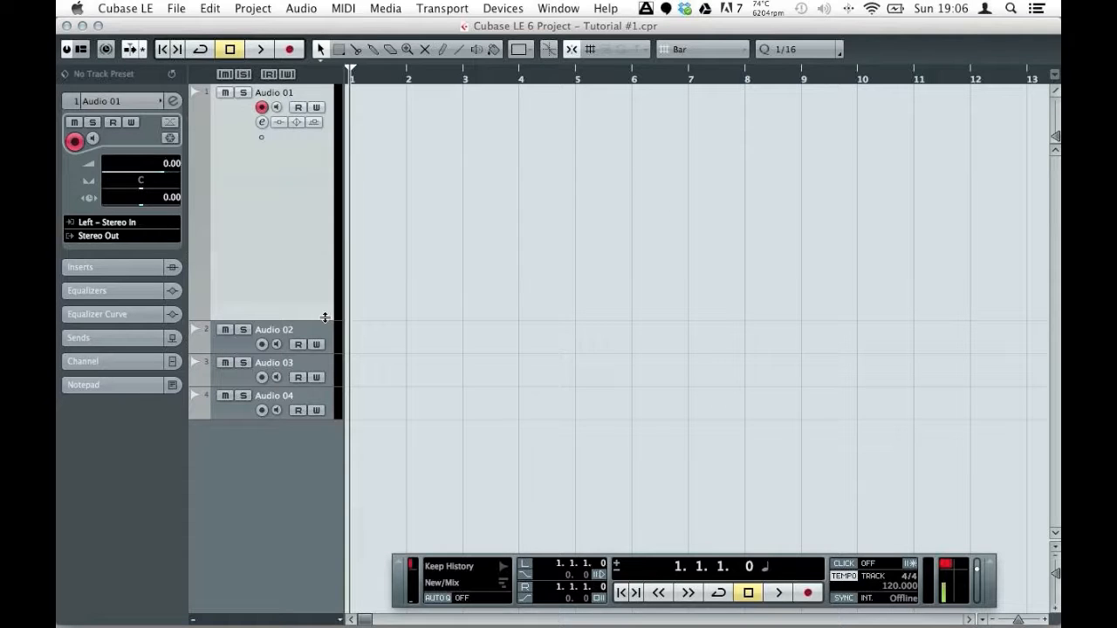
{"action": "left_click_drag", "start_coordinate": [320, 316], "coordinate": [327, 116]}
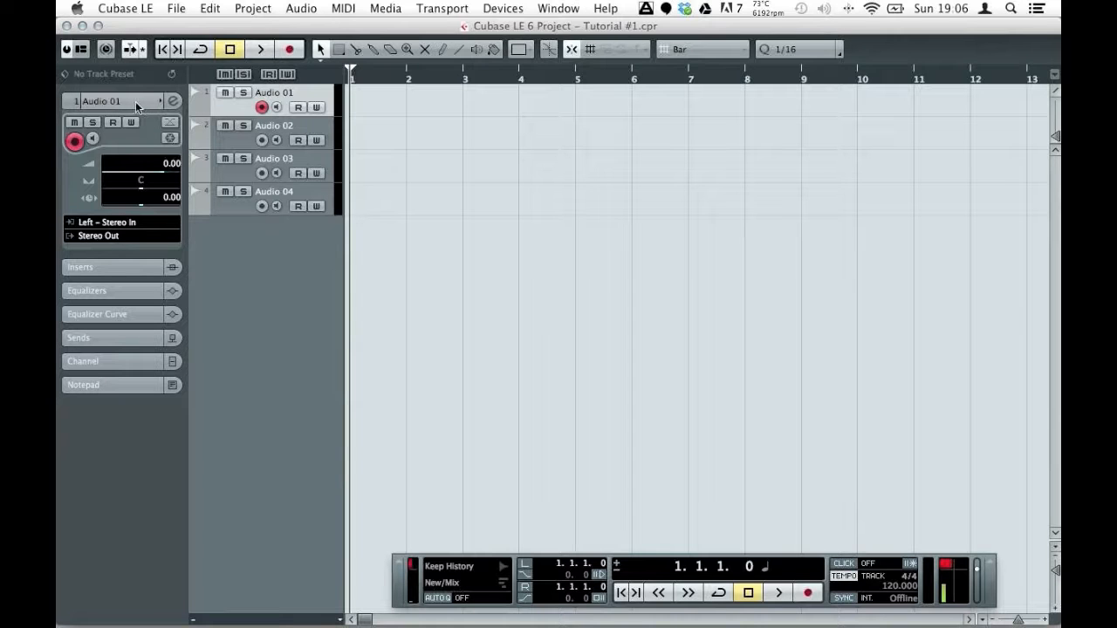
Look through the Inserts and Equalizers sections of the Audio 01 track and return to its basic settings
{"action": "left_click", "coordinate": [109, 270]}
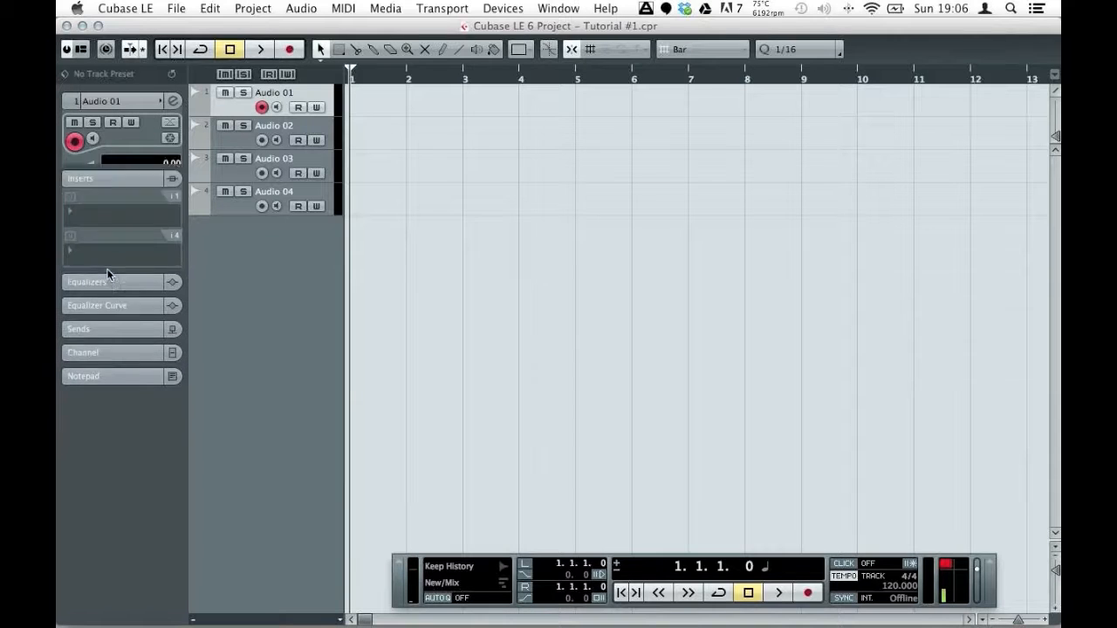
{"action": "left_click", "coordinate": [102, 313]}
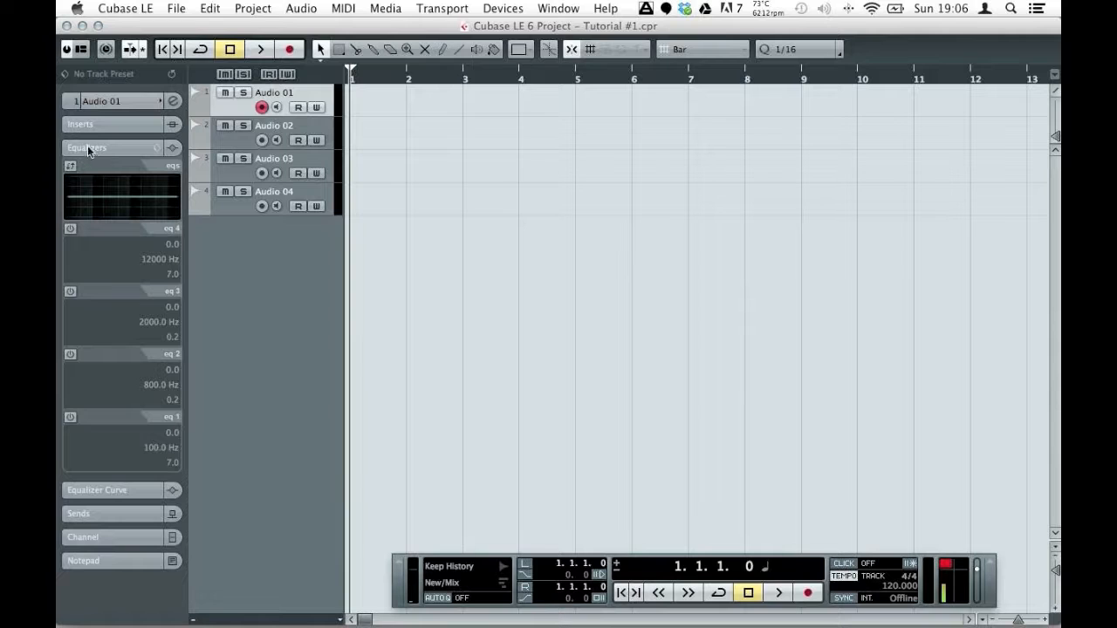
{"action": "left_click", "coordinate": [95, 100]}
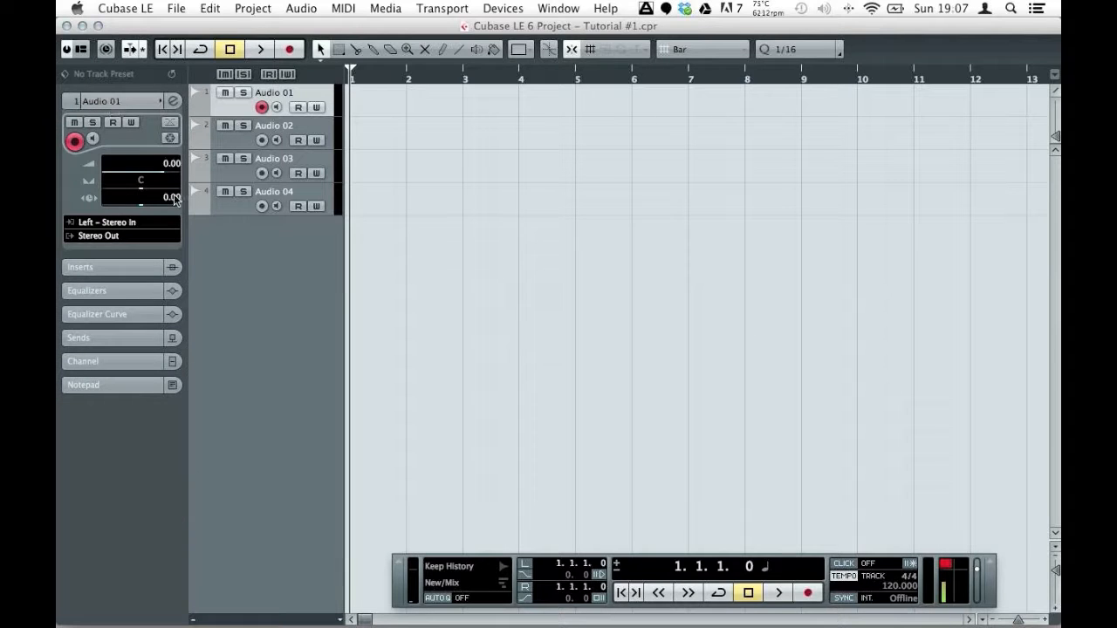
Check the Stereo In channel choices for the Audio 01 input, and briefly open the track's name for editing
{"action": "left_click", "coordinate": [126, 223]}
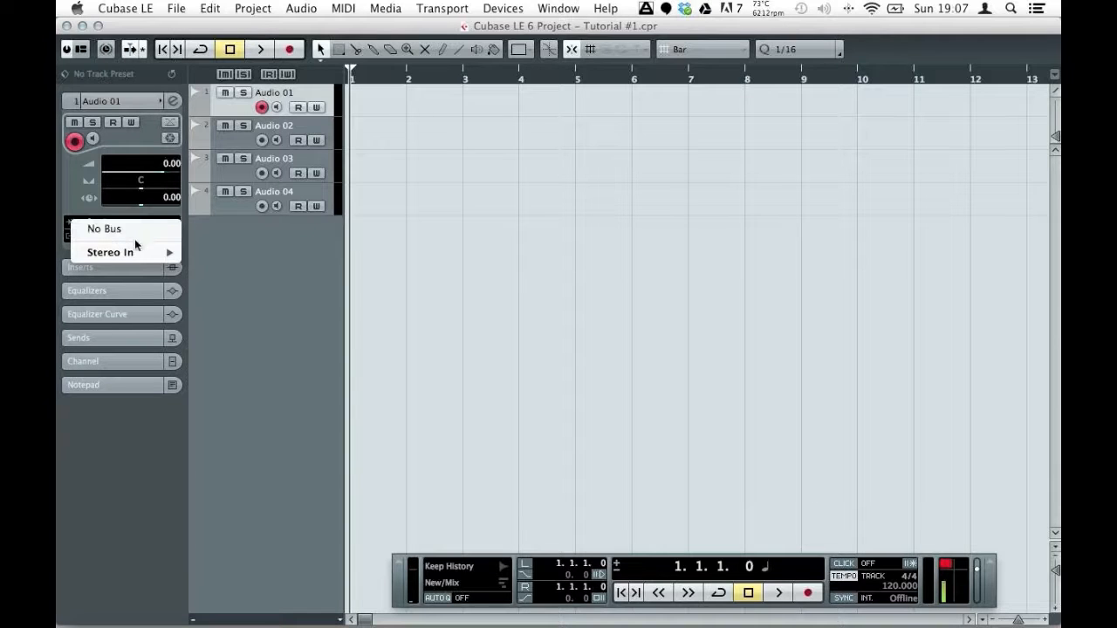
{"action": "mouse_move", "coordinate": [127, 252]}
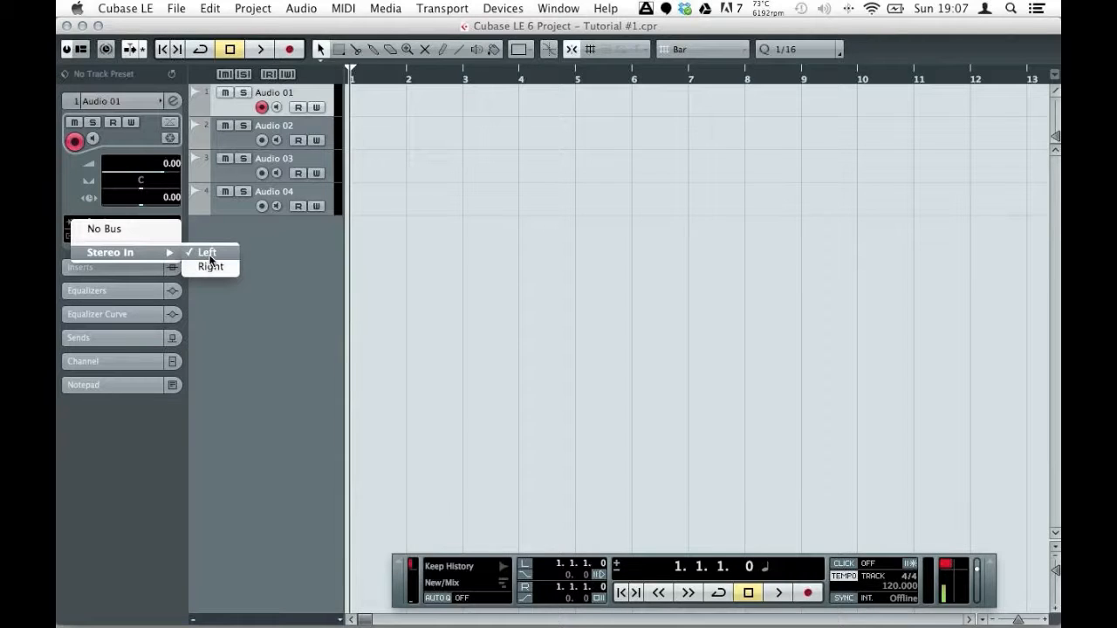
{"action": "left_click", "coordinate": [266, 254]}
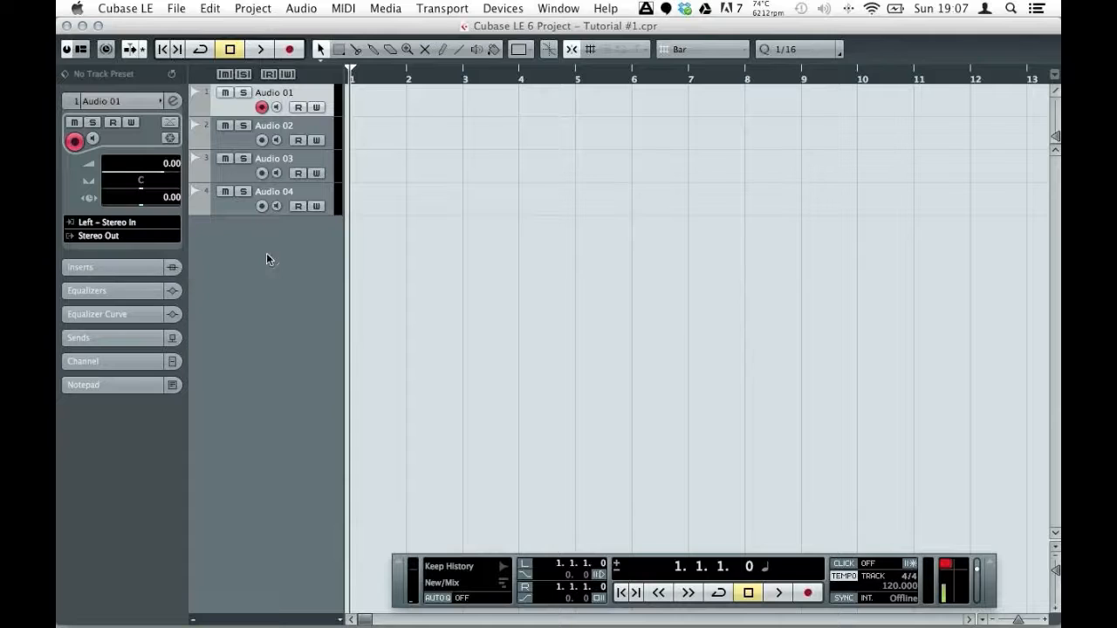
{"action": "double_click", "coordinate": [295, 92]}
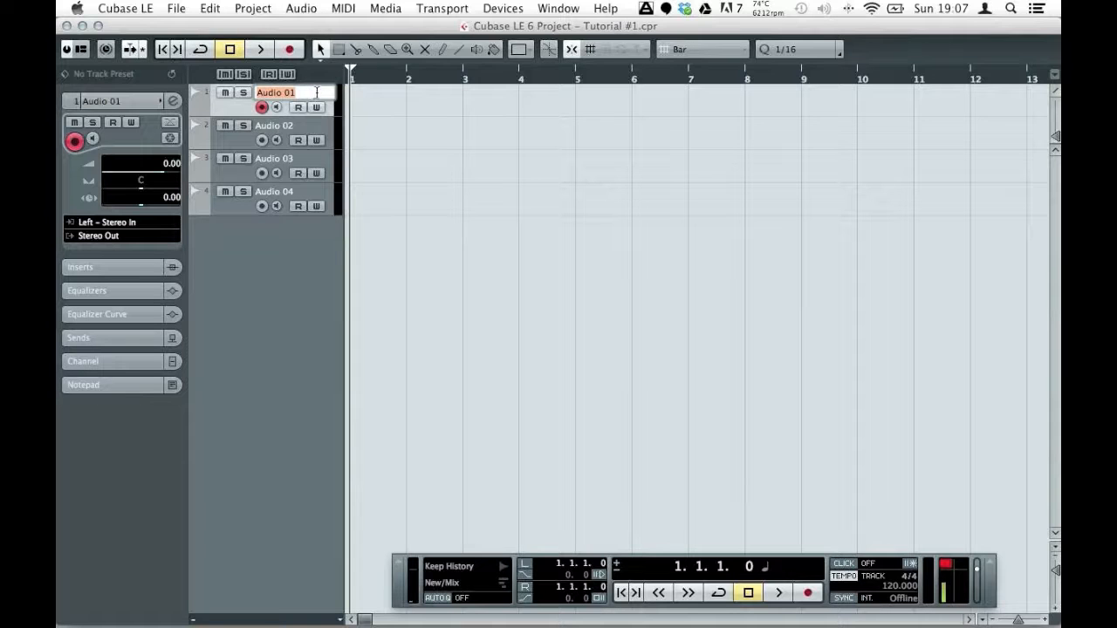
{"action": "left_click", "coordinate": [366, 102]}
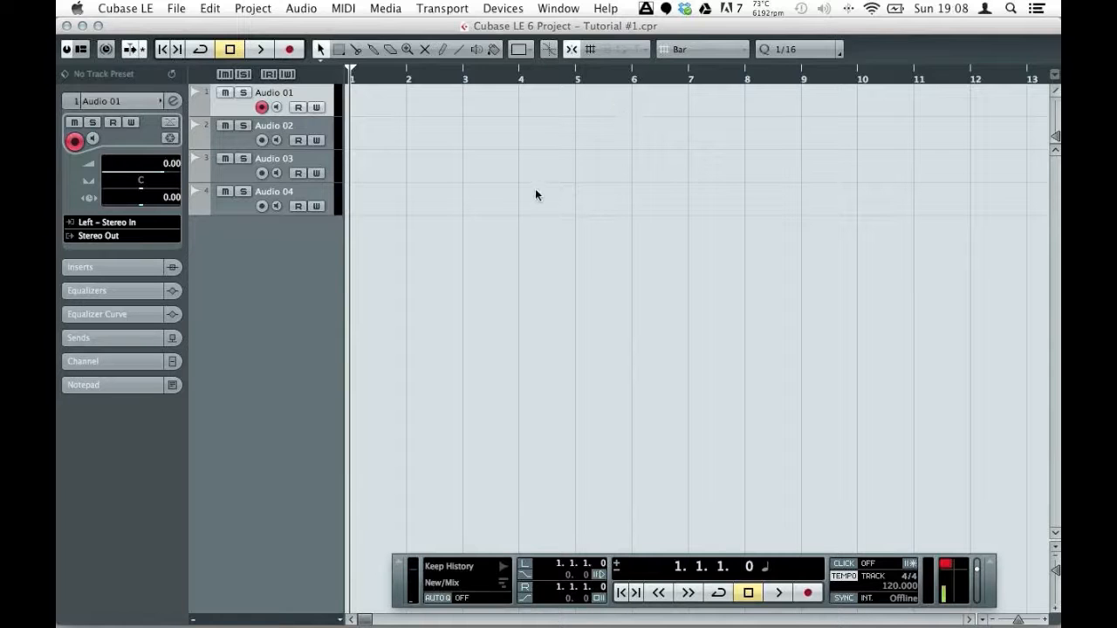
Open the Mixer to view the track channels, selecting Audio 02 and Audio 01 in turn, and close it again
{"action": "key", "text": "F3"}
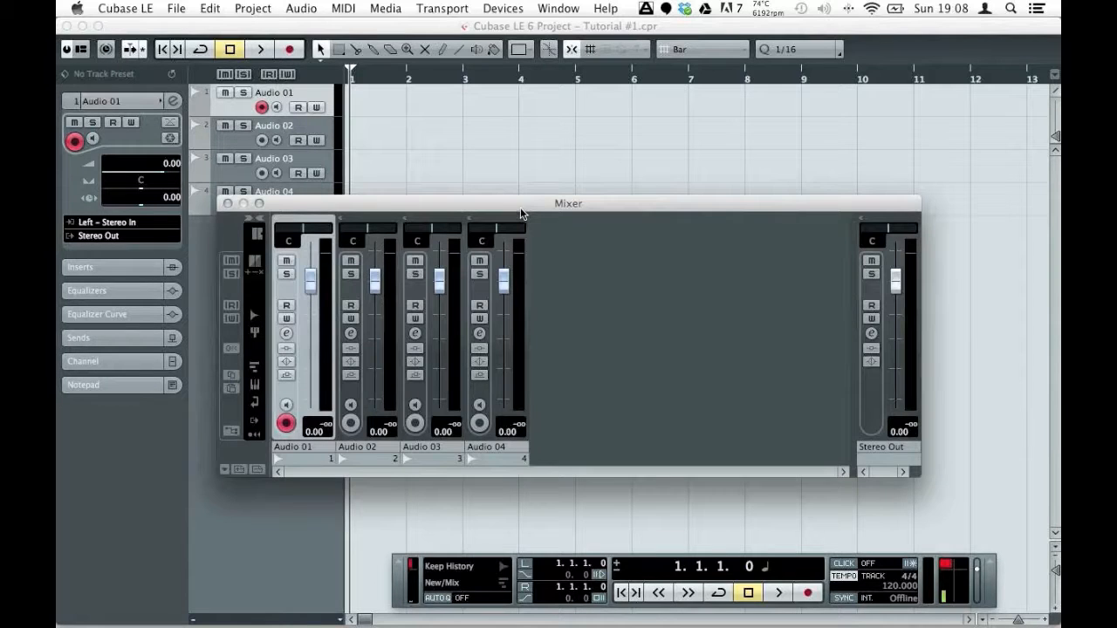
{"action": "left_click_drag", "start_coordinate": [436, 203], "coordinate": [468, 199]}
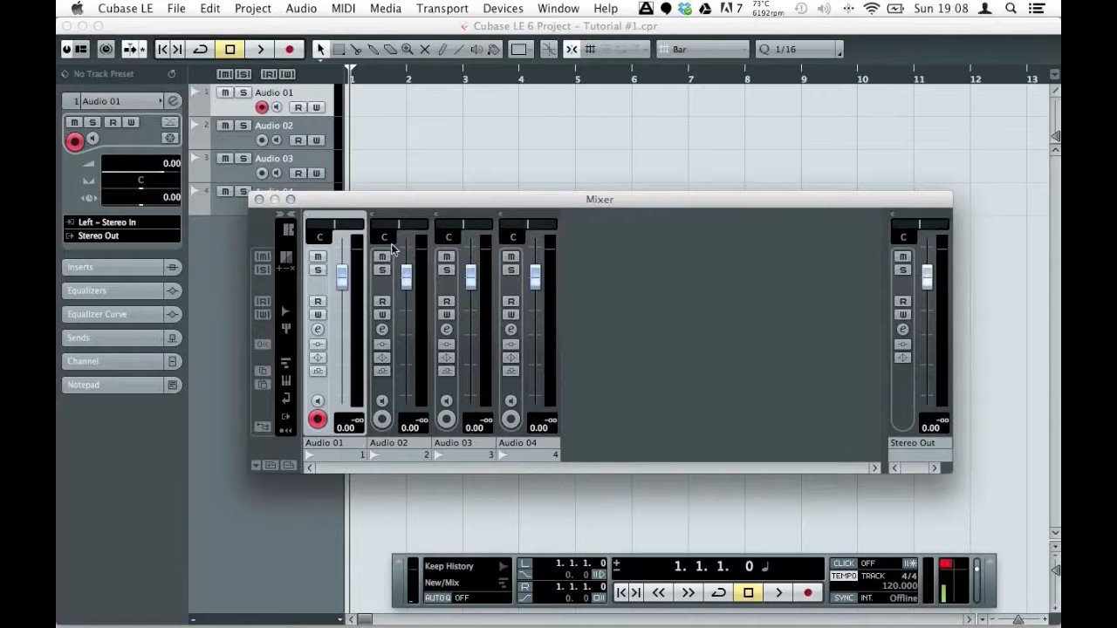
{"action": "left_click", "coordinate": [394, 447]}
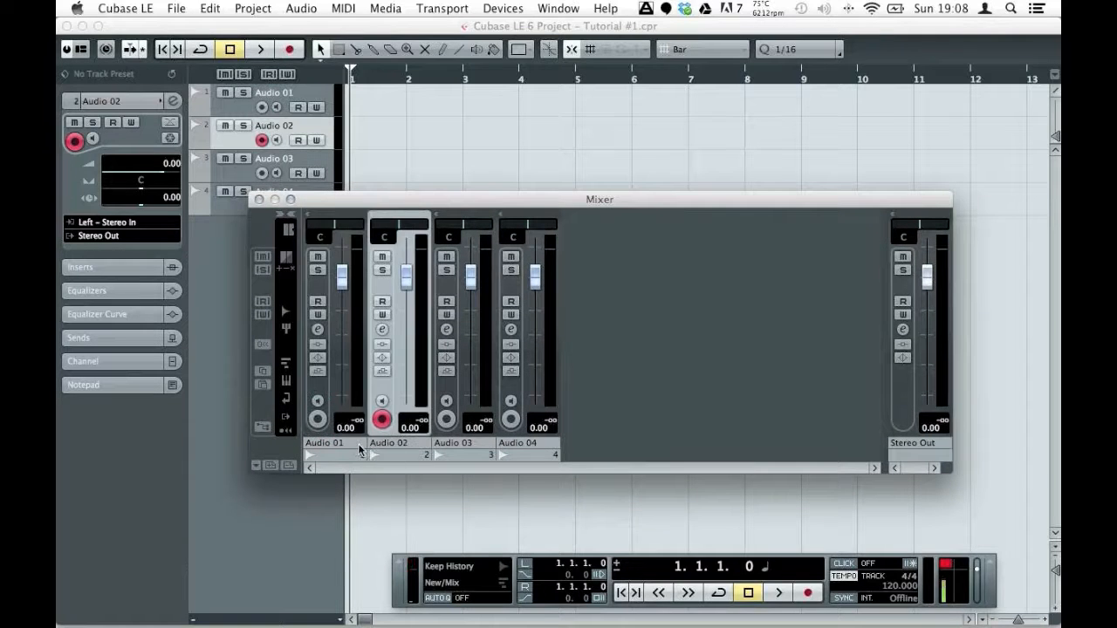
{"action": "left_click", "coordinate": [353, 447]}
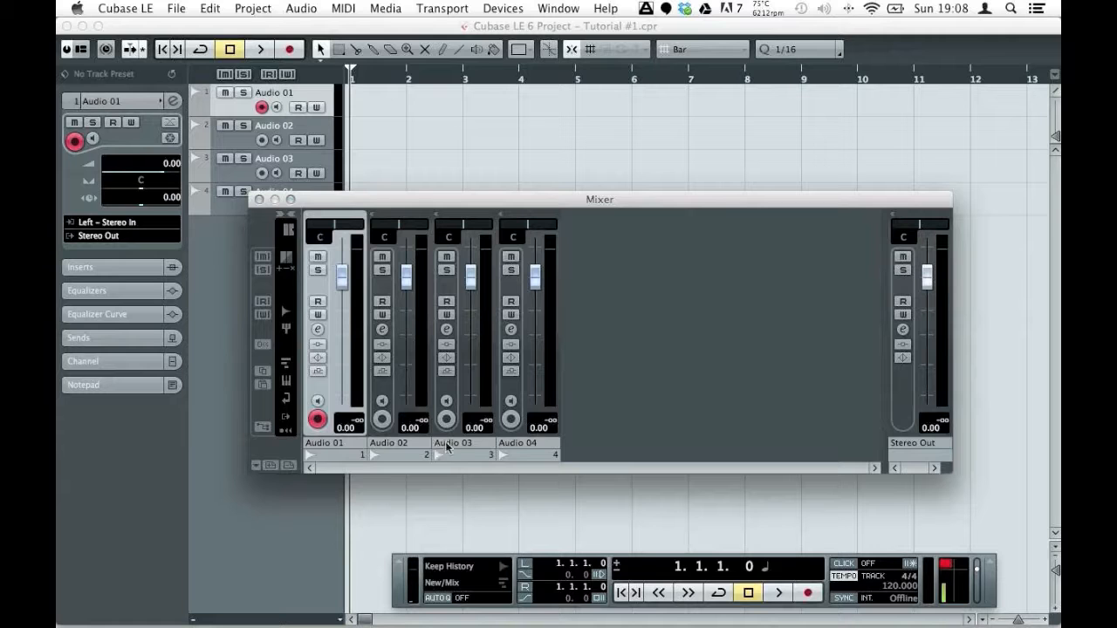
{"action": "left_click_drag", "start_coordinate": [341, 203], "coordinate": [360, 238]}
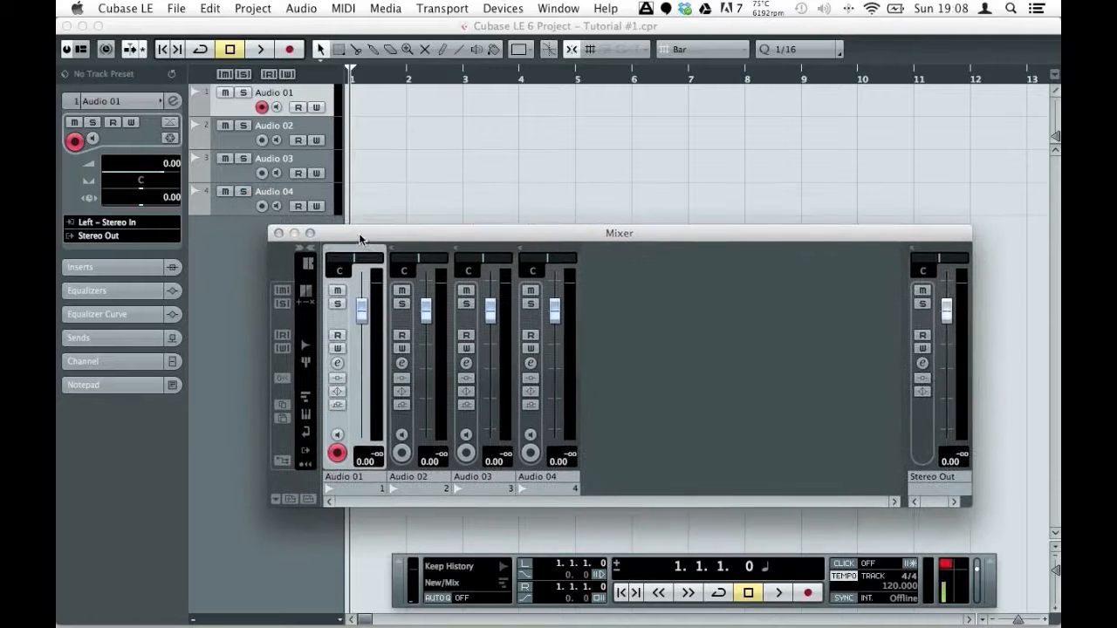
{"action": "left_click", "coordinate": [278, 234]}
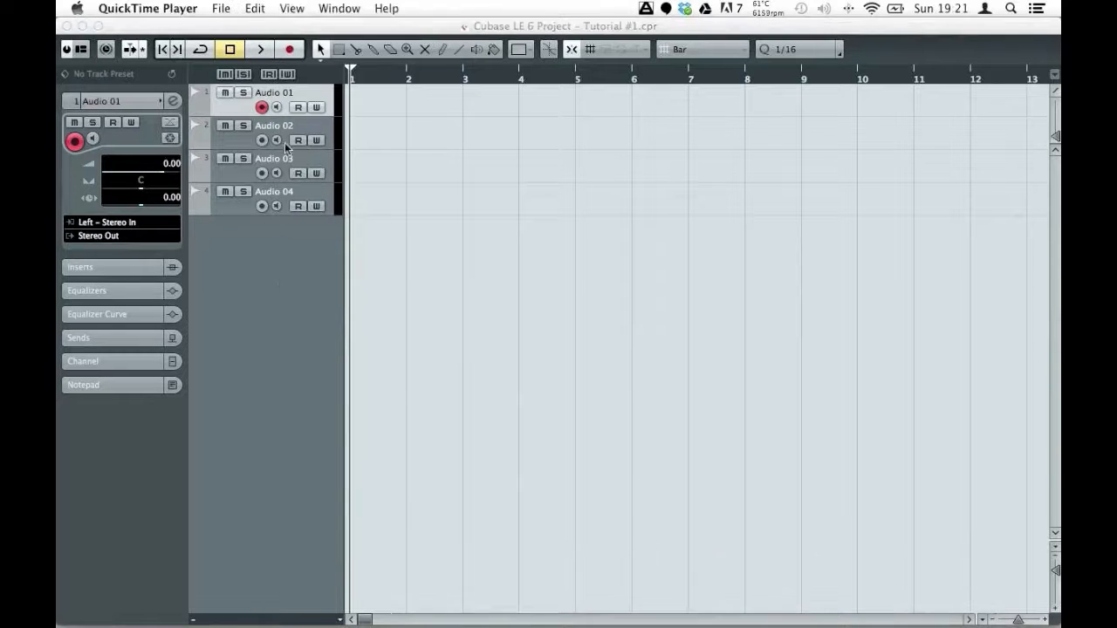
Rename the Audio 01 track as Guitar 1 and the Audio 02 track as Guitar 2
{"action": "double_click", "coordinate": [290, 94]}
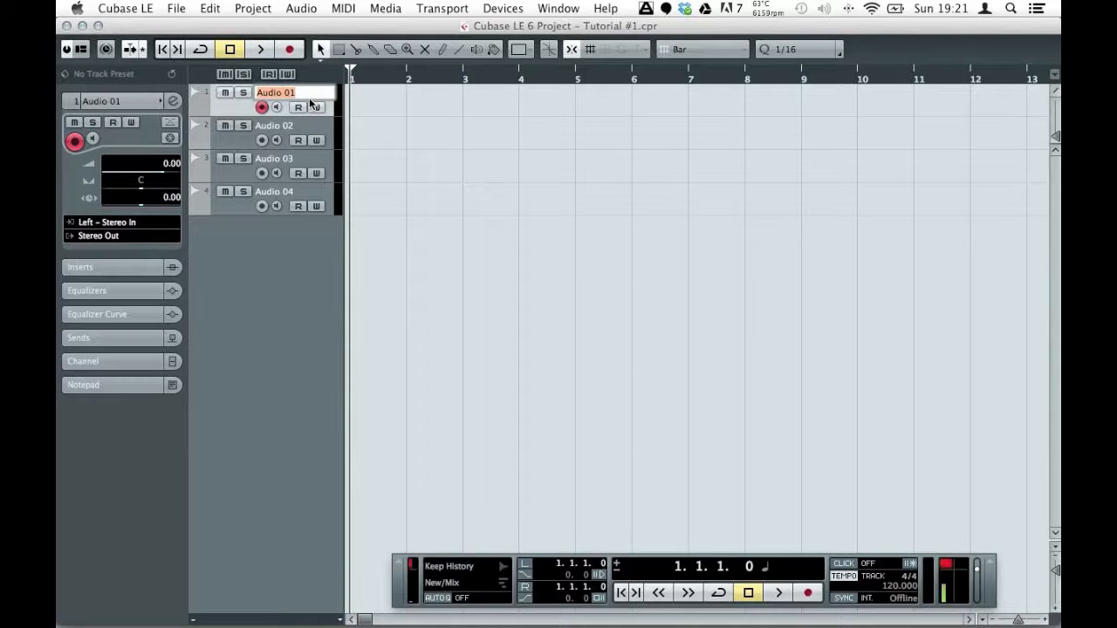
{"action": "type", "text": "C"}
{"action": "key", "text": "Return"}
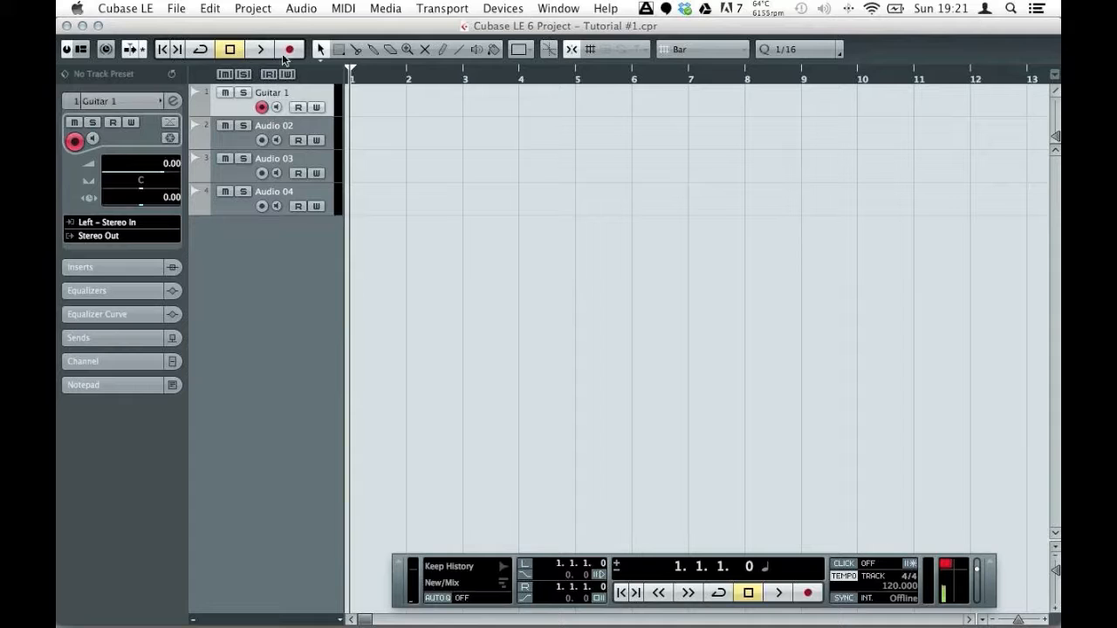
{"action": "double_click", "coordinate": [282, 126]}
{"action": "type", "text": "Guitar 2"}
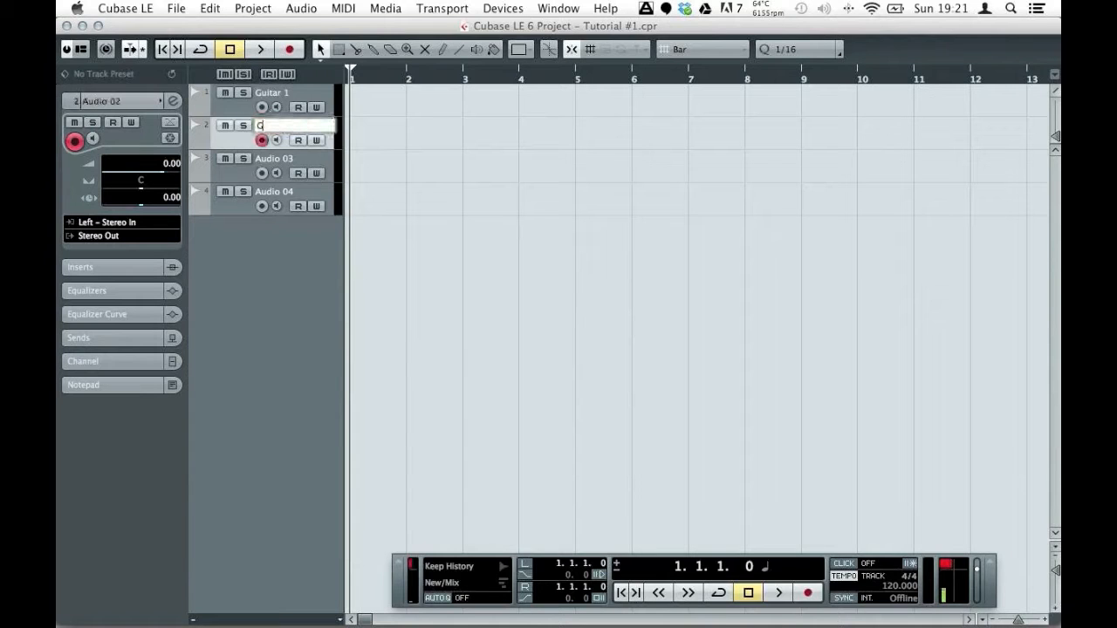
{"action": "key", "text": "Return"}
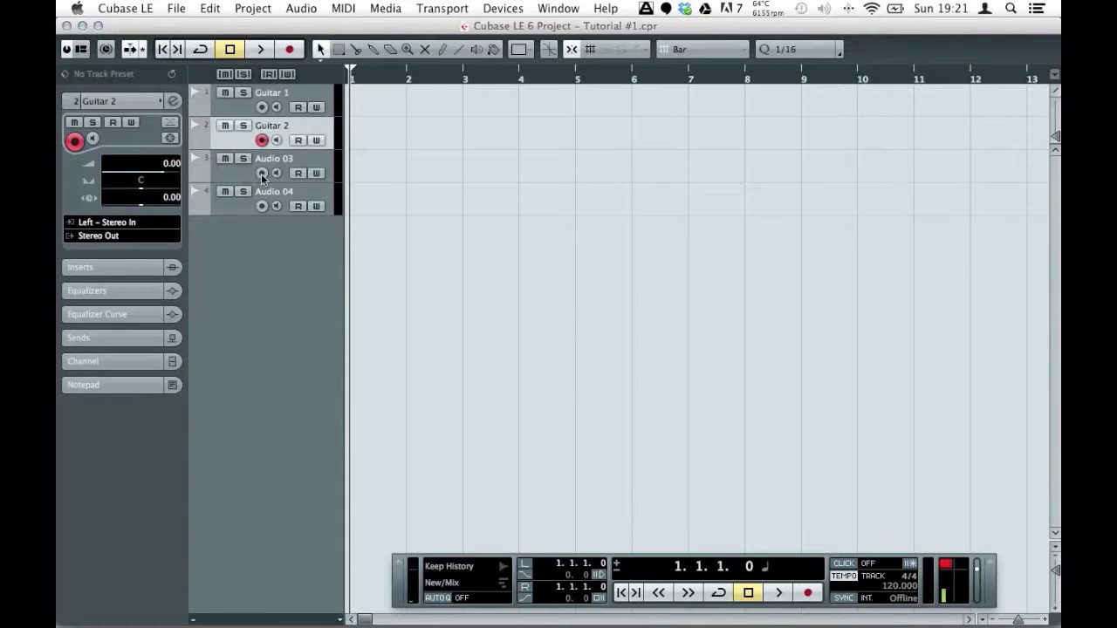
Rename the Audio 03 track as Vocal 1 and the Audio 04 track as Backing Vocal
{"action": "double_click", "coordinate": [262, 159]}
{"action": "type", "text": "Vocal 1"}
{"action": "key", "text": "Return"}
{"action": "left_click", "coordinate": [305, 194]}
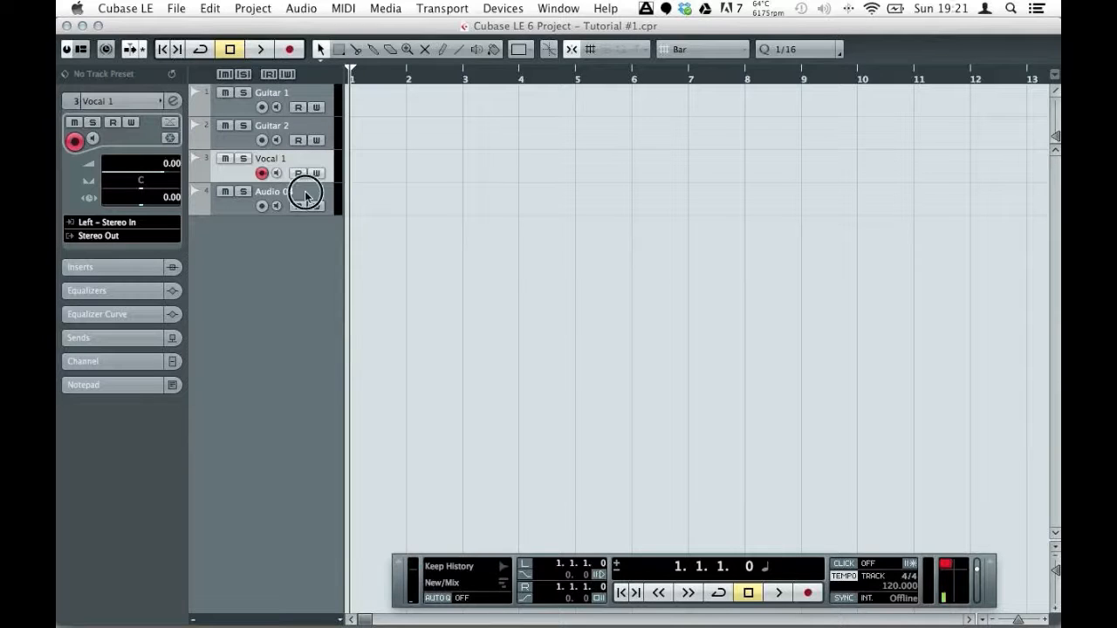
{"action": "double_click", "coordinate": [305, 193]}
{"action": "type", "text": "Backing Vocal"}
{"action": "key", "text": "Return"}
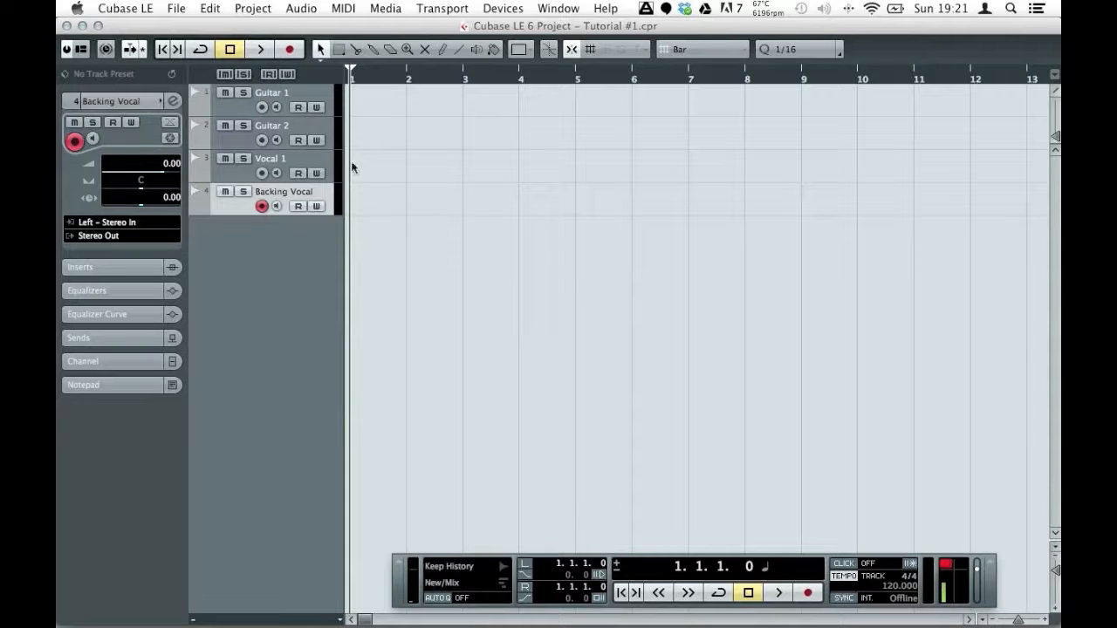
Select the Guitar 1 track, followed by the Vocal 1 track, so that Vocal 1 is armed for recording
{"action": "left_click", "coordinate": [286, 92]}
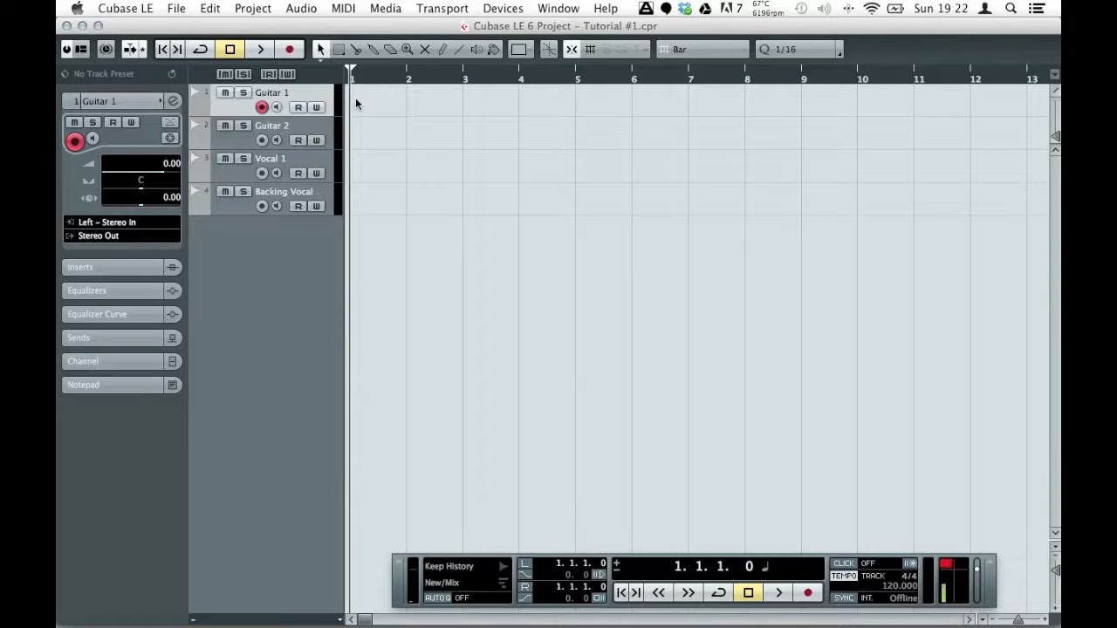
{"action": "left_click", "coordinate": [284, 159]}
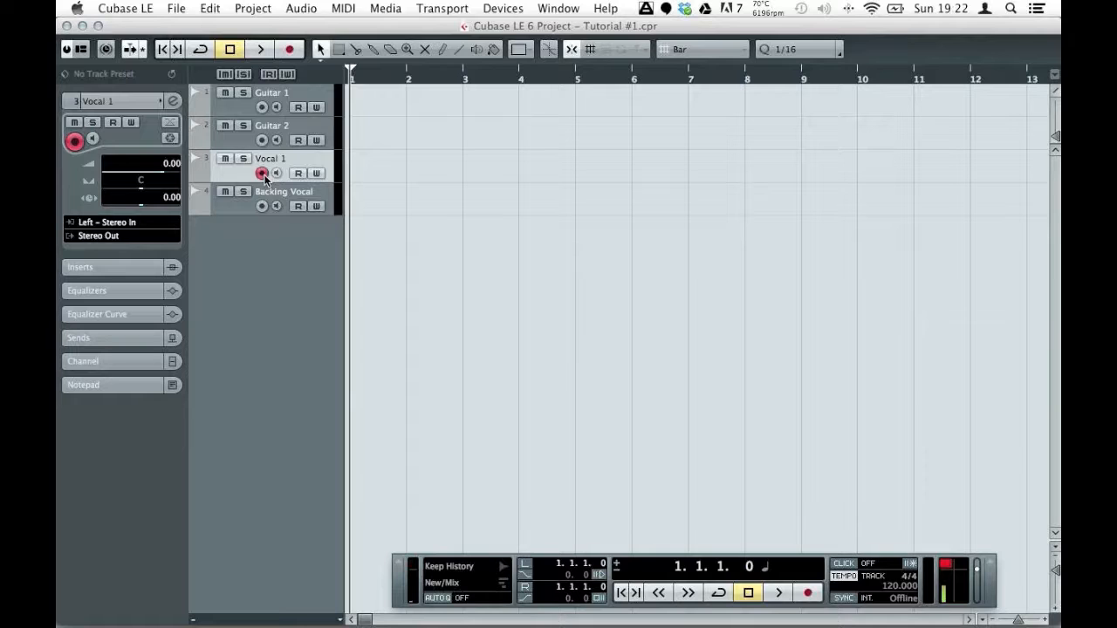
Record a short take on the Vocal 1 track from bar 1 to about bar 3 and enlarge the track's height
{"action": "left_click", "coordinate": [294, 51]}
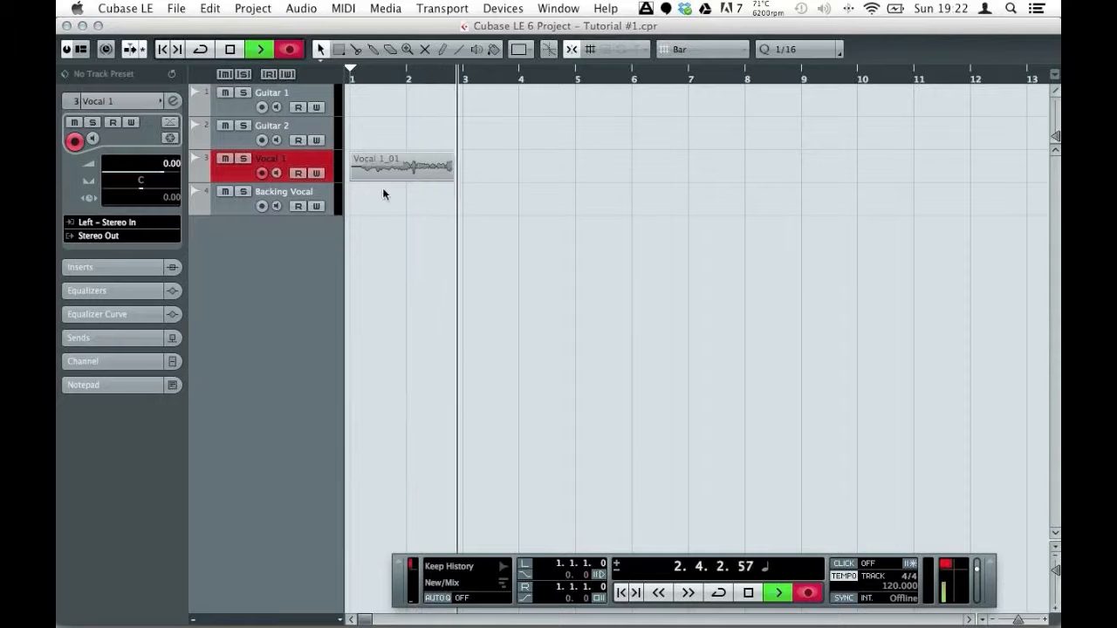
{"action": "key", "text": "space"}
{"action": "left_click_drag", "start_coordinate": [330, 181], "coordinate": [346, 365]}
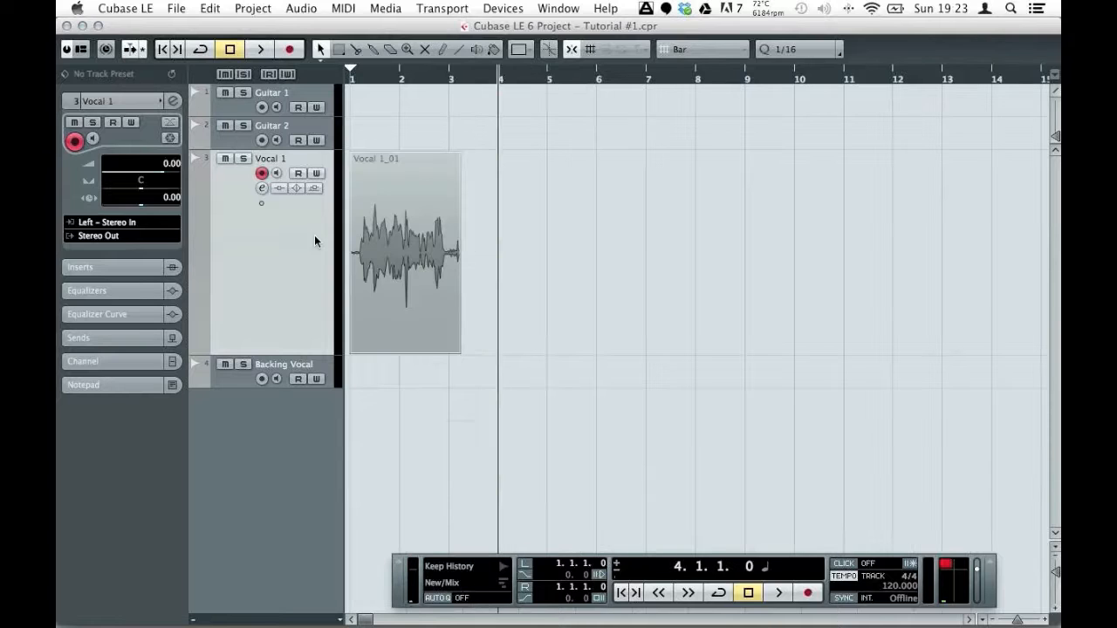
Record a take on the Guitar 1 track from bar 4 to about bar 7, and make Guitar 1 taller and Vocal 1 shorter
{"action": "left_click", "coordinate": [317, 96]}
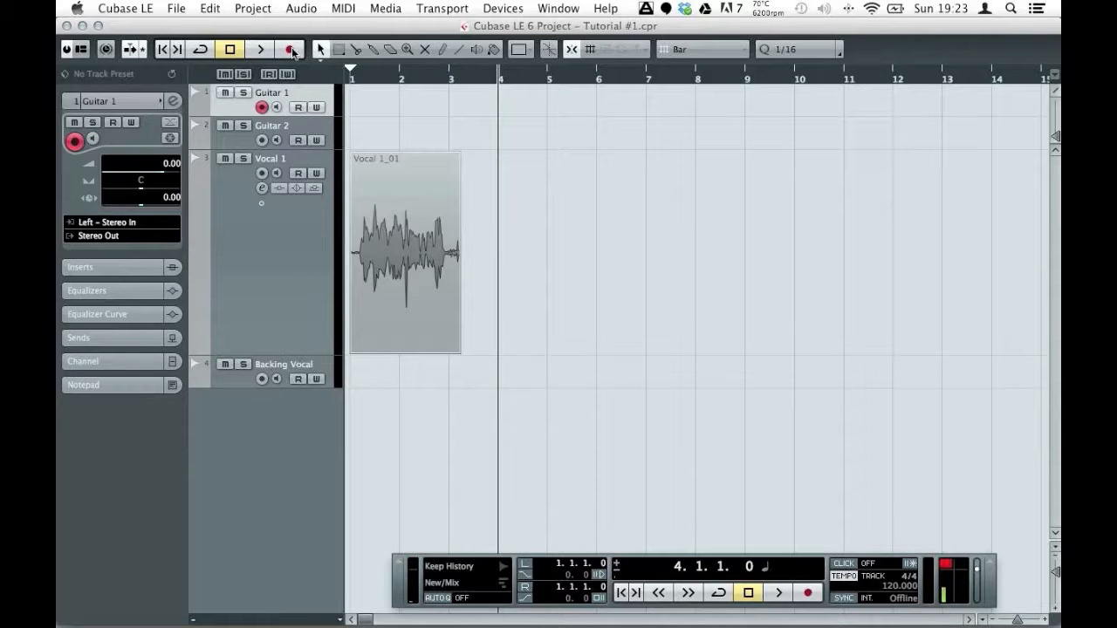
{"action": "left_click", "coordinate": [291, 49]}
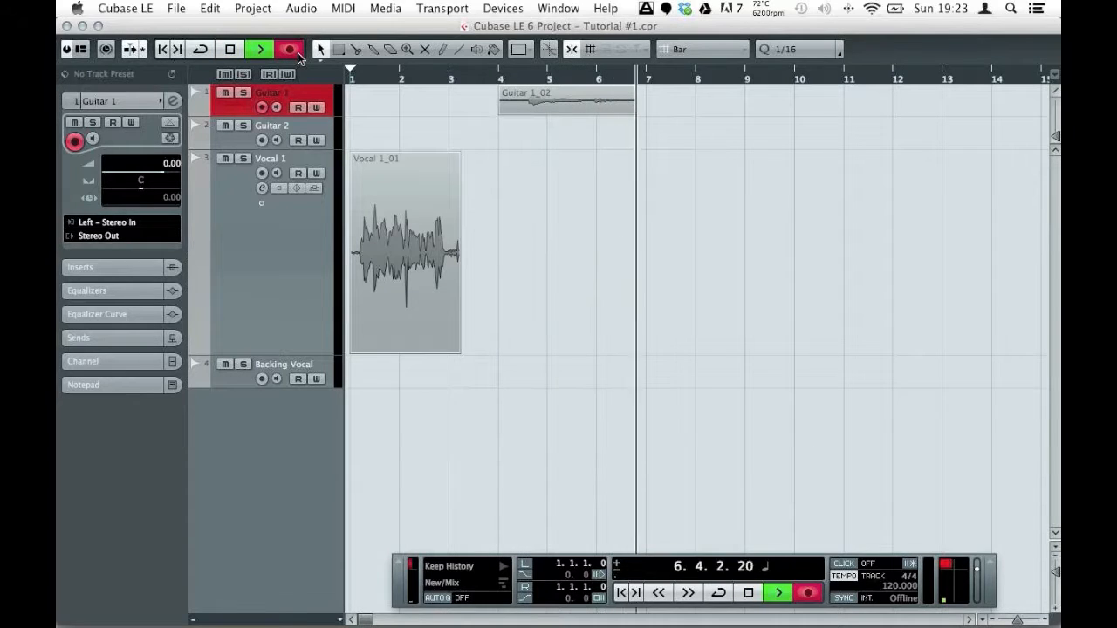
{"action": "key", "text": "space"}
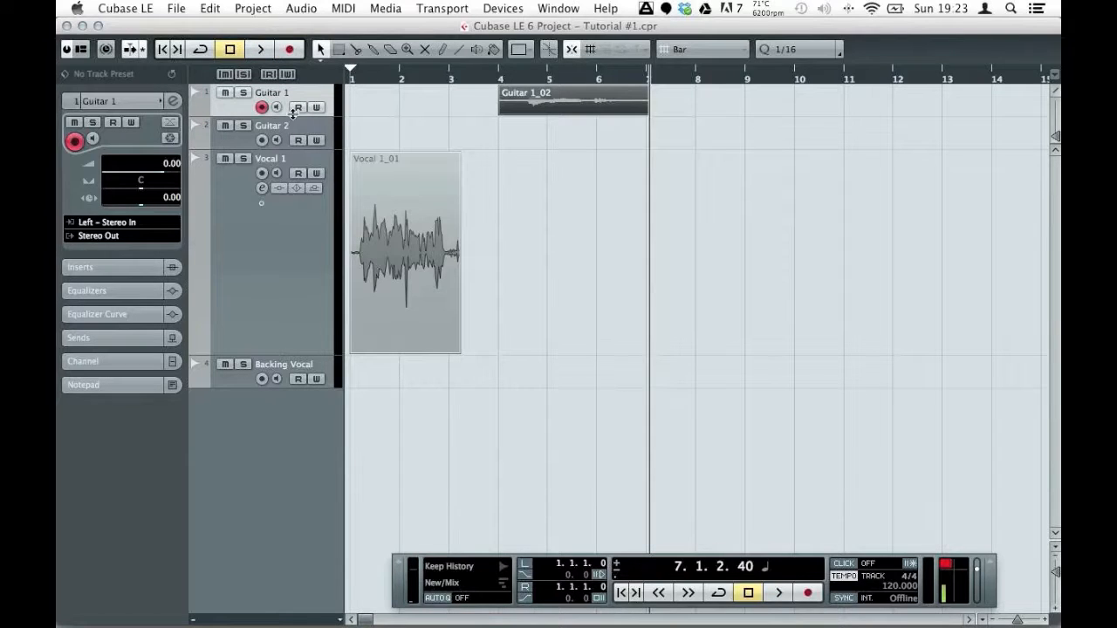
{"action": "left_click_drag", "start_coordinate": [293, 117], "coordinate": [299, 193]}
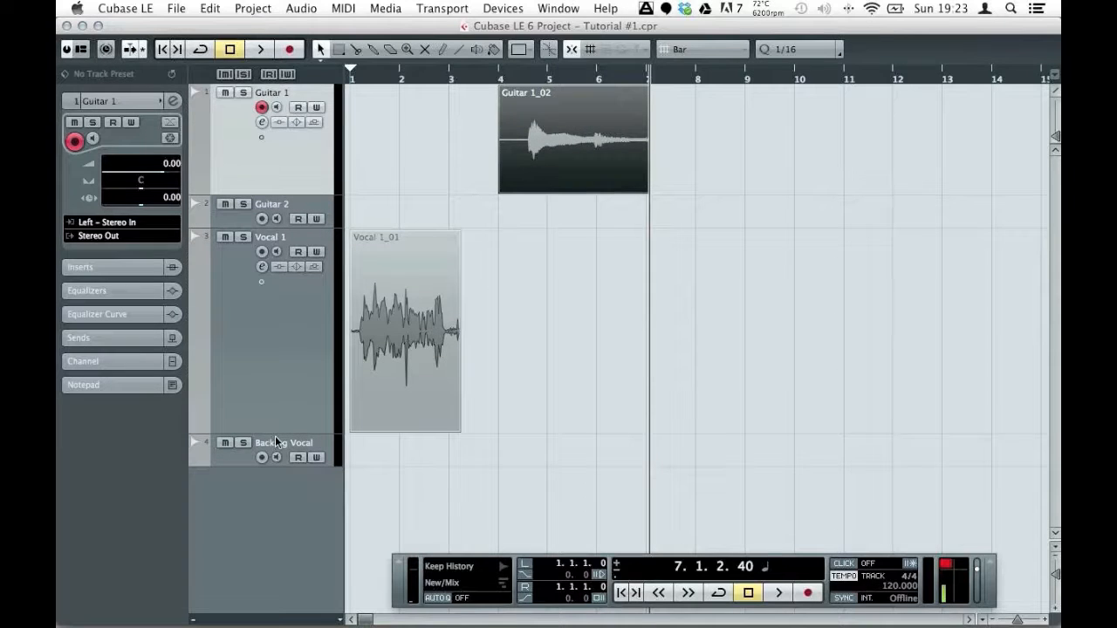
{"action": "left_click_drag", "start_coordinate": [275, 433], "coordinate": [279, 398]}
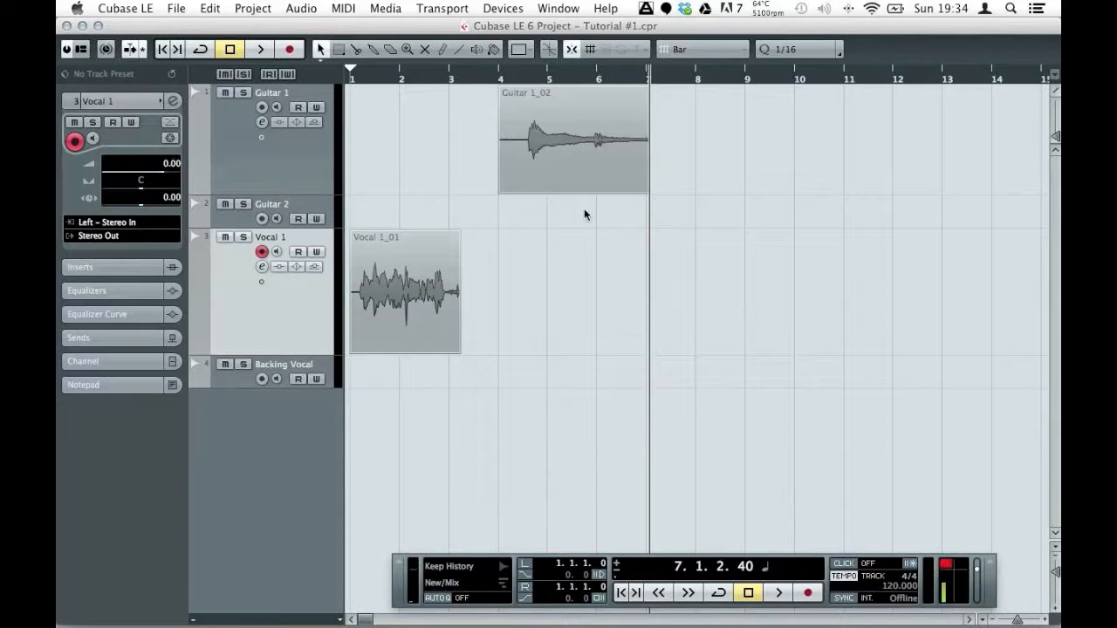
Move the Guitar 1 recording to start at bar 1 and trim its end to bar 4
{"action": "left_click", "coordinate": [582, 170]}
{"action": "left_click_drag", "start_coordinate": [582, 170], "coordinate": [455, 159]}
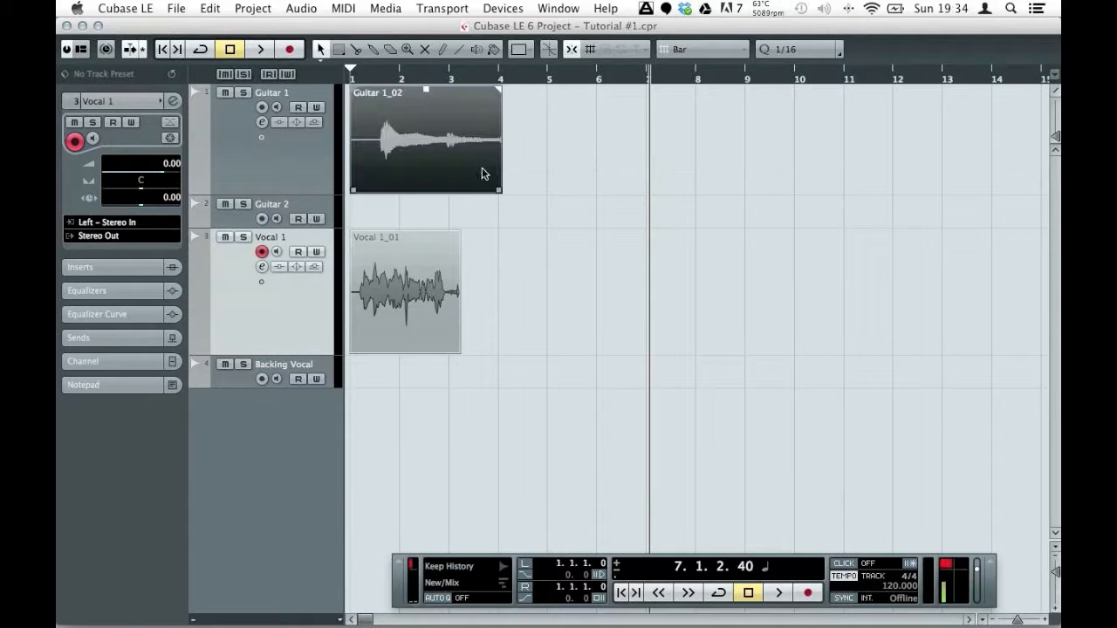
{"action": "mouse_move", "coordinate": [500, 188]}
{"action": "left_mouse_down"}
{"action": "mouse_move", "coordinate": [444, 183]}
{"action": "mouse_move", "coordinate": [483, 182]}
{"action": "left_mouse_up"}
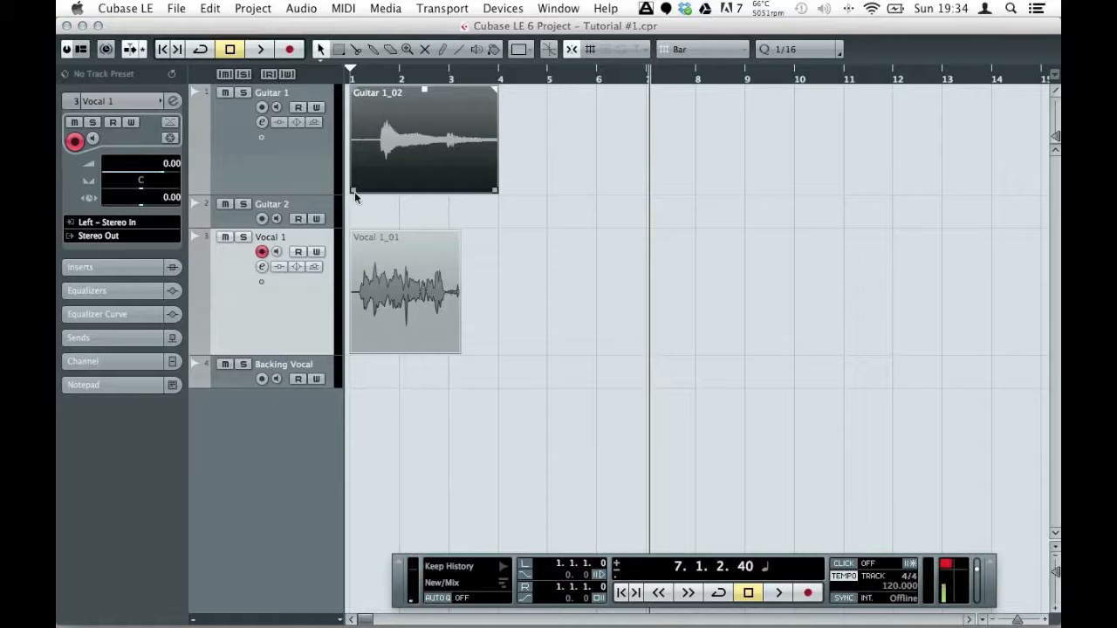
Trim the start of the Guitar 1 recording to bar 2 and extend it back to bar 1
{"action": "left_click_drag", "start_coordinate": [353, 189], "coordinate": [387, 185]}
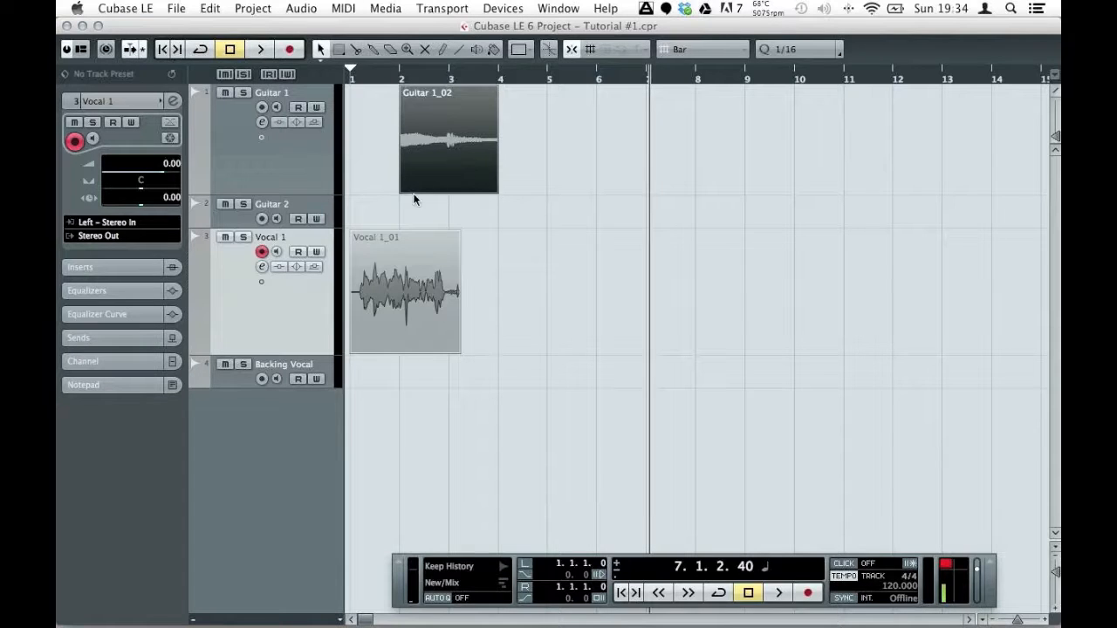
{"action": "left_click_drag", "start_coordinate": [374, 187], "coordinate": [295, 105]}
{"action": "left_click", "coordinate": [506, 280]}
Shrink the Guitar 1 and Vocal 1 tracks to the same compact height as the other tracks
{"action": "left_click", "coordinate": [306, 169]}
{"action": "left_click", "coordinate": [297, 241]}
{"action": "left_click_drag", "start_coordinate": [294, 278], "coordinate": [305, 175]}
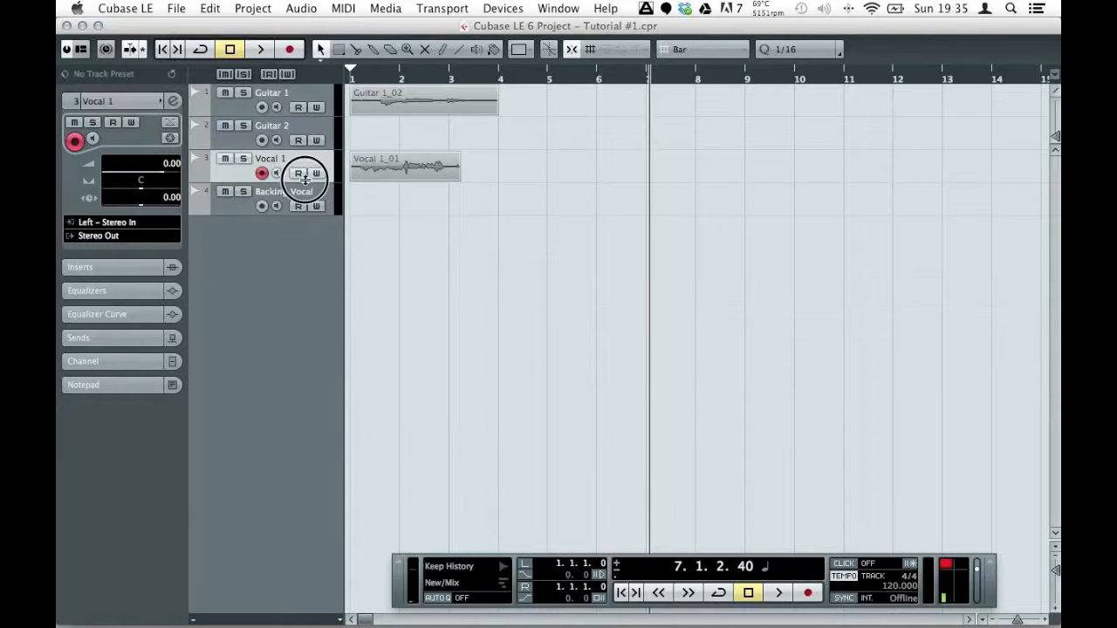
Add one instrument track that uses the HALion Sonic SE synth
{"action": "right_click", "coordinate": [283, 259]}
{"action": "left_click", "coordinate": [339, 281]}
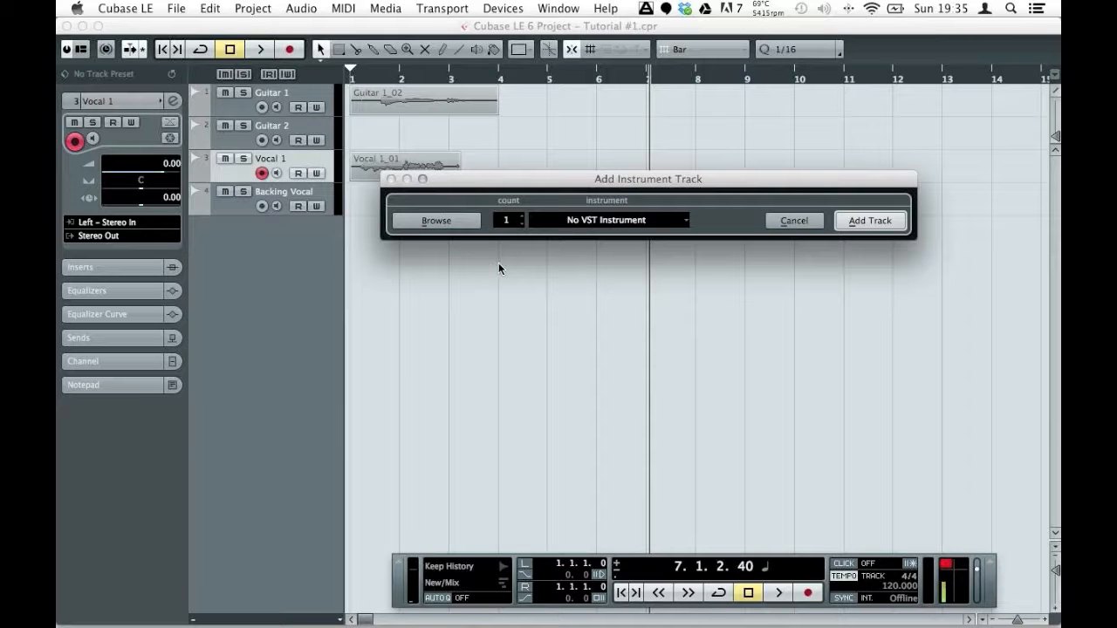
{"action": "left_click_drag", "start_coordinate": [584, 219], "coordinate": [600, 304]}
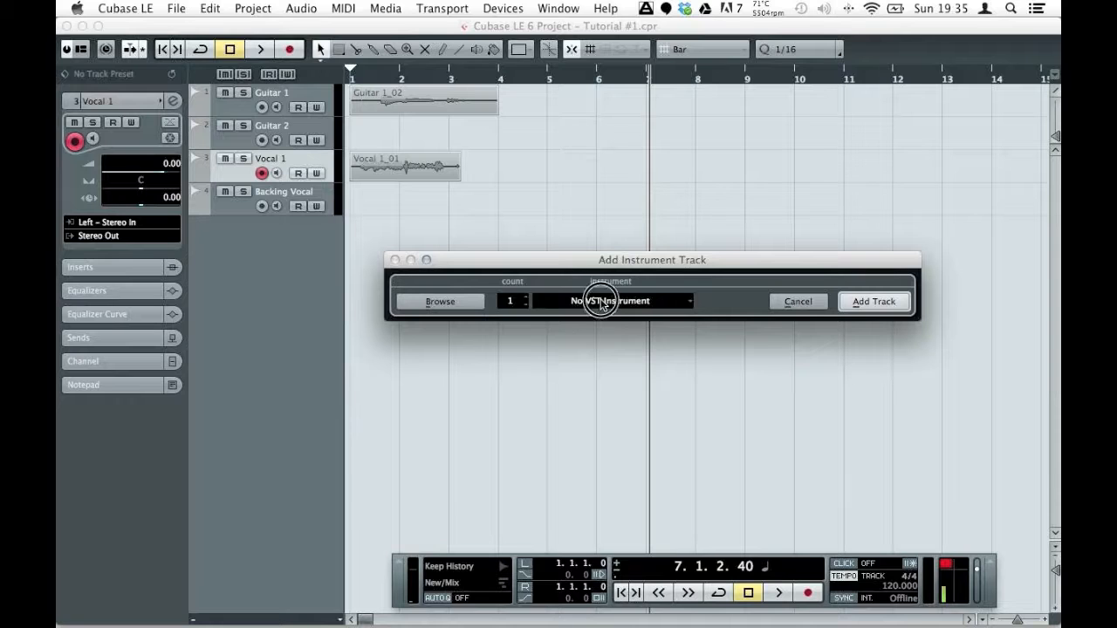
{"action": "left_click", "coordinate": [601, 301]}
{"action": "mouse_move", "coordinate": [602, 343]}
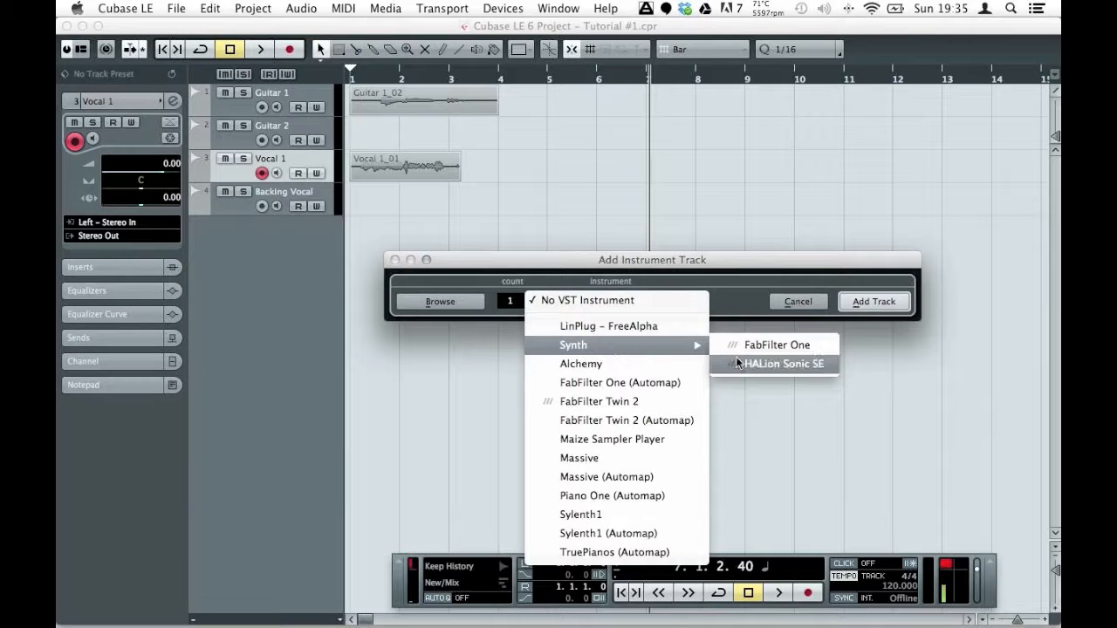
{"action": "left_click", "coordinate": [768, 368]}
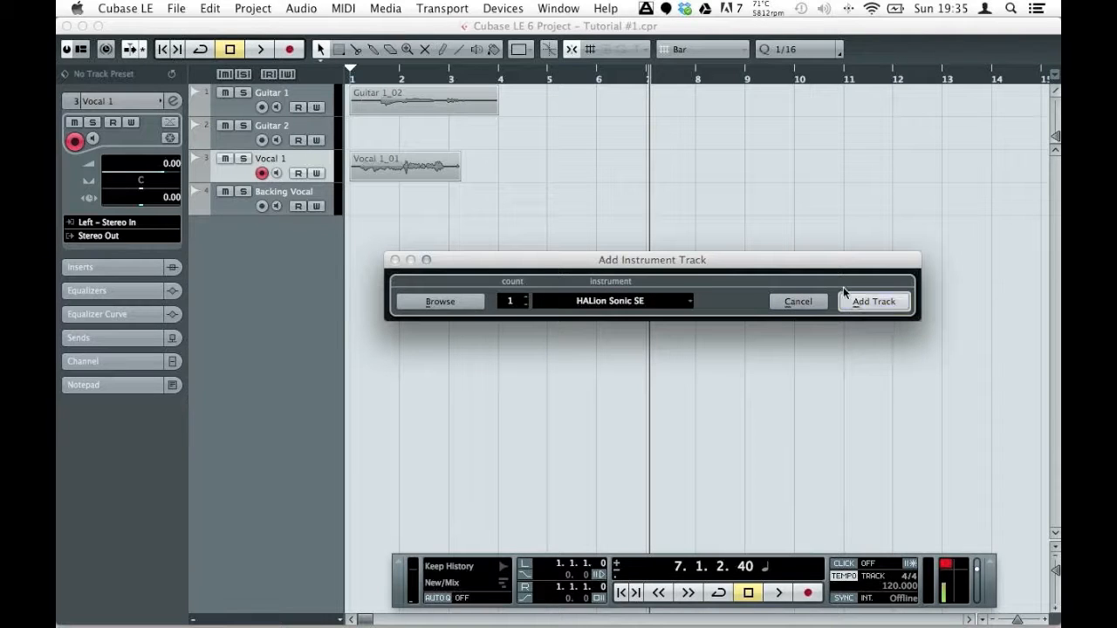
{"action": "left_click", "coordinate": [868, 302]}
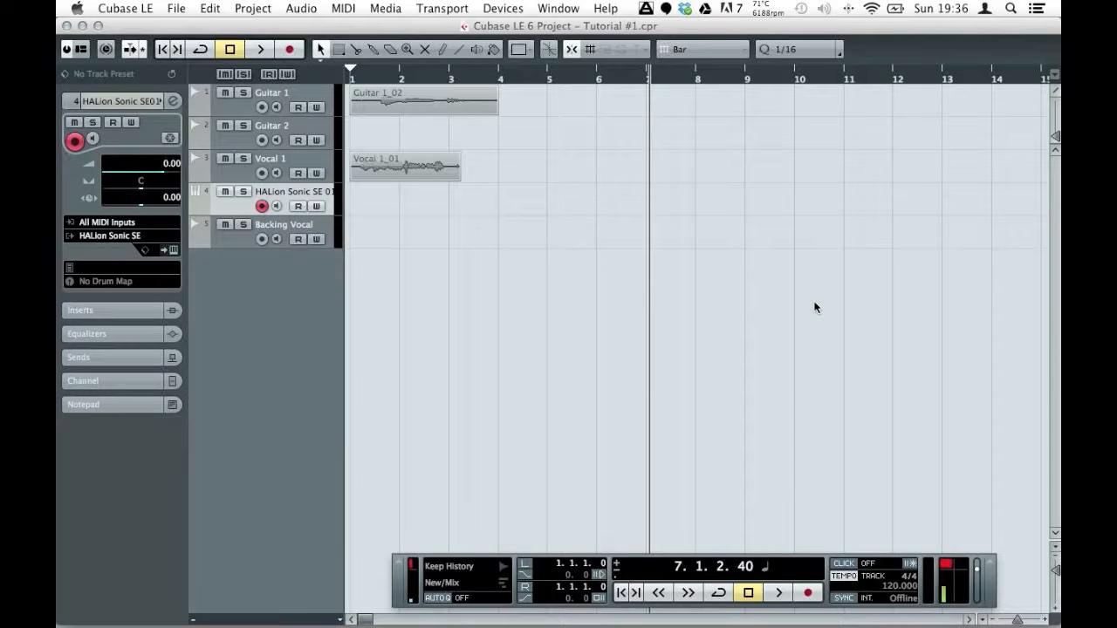
Select the Vocal 1 track briefly, and move the HALion Sonic SE track below Backing Vocal in the track list
{"action": "left_click", "coordinate": [244, 160]}
{"action": "left_click", "coordinate": [246, 160]}
{"action": "left_click", "coordinate": [245, 171]}
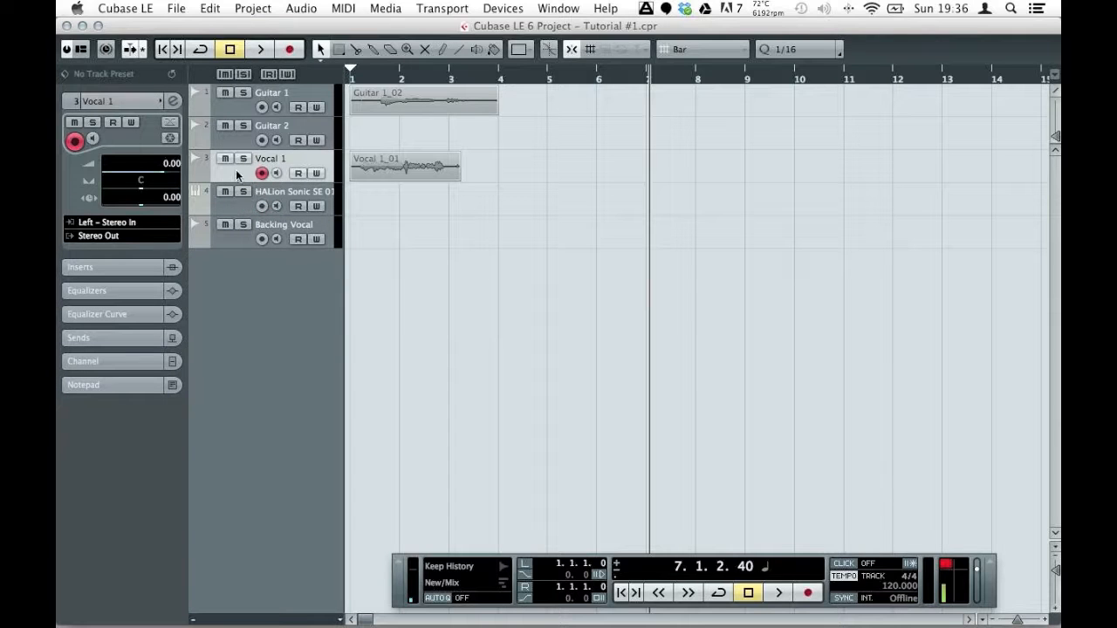
{"action": "left_click", "coordinate": [242, 202]}
{"action": "left_click_drag", "start_coordinate": [238, 205], "coordinate": [244, 267]}
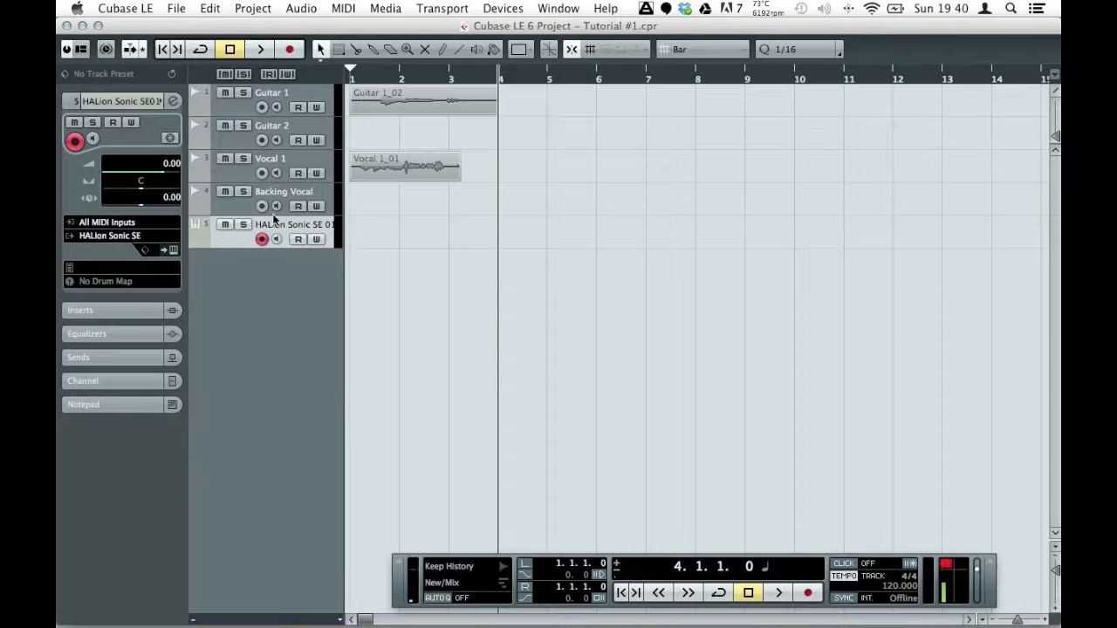
Record a trial take on the HALion Sonic SE track from bar 4 to about bar 8
{"action": "left_click", "coordinate": [290, 50]}
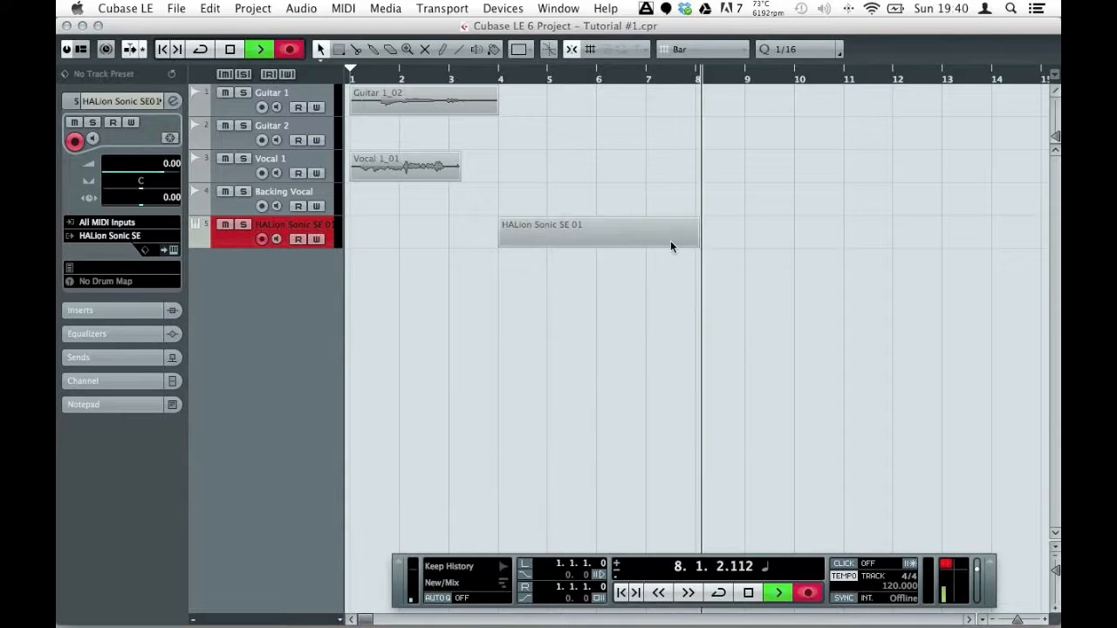
{"action": "key", "text": "space"}
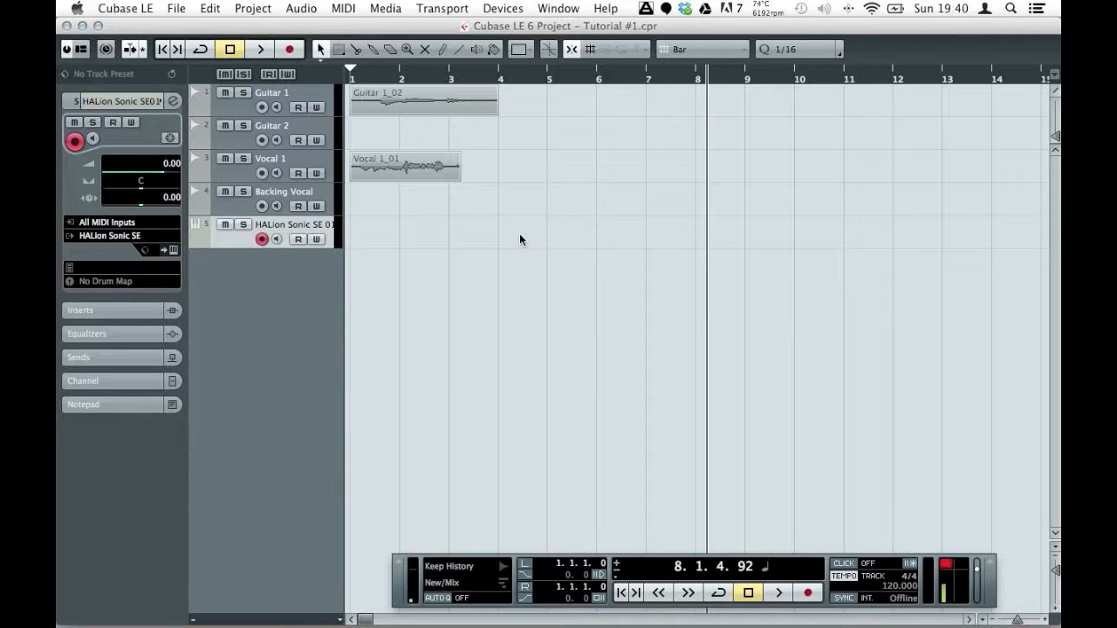
Draw an empty part on the HALion Sonic SE track from bar 4 to bar 8 and deselect it
{"action": "key", "text": "8"}
{"action": "left_click_drag", "start_coordinate": [502, 231], "coordinate": [689, 234]}
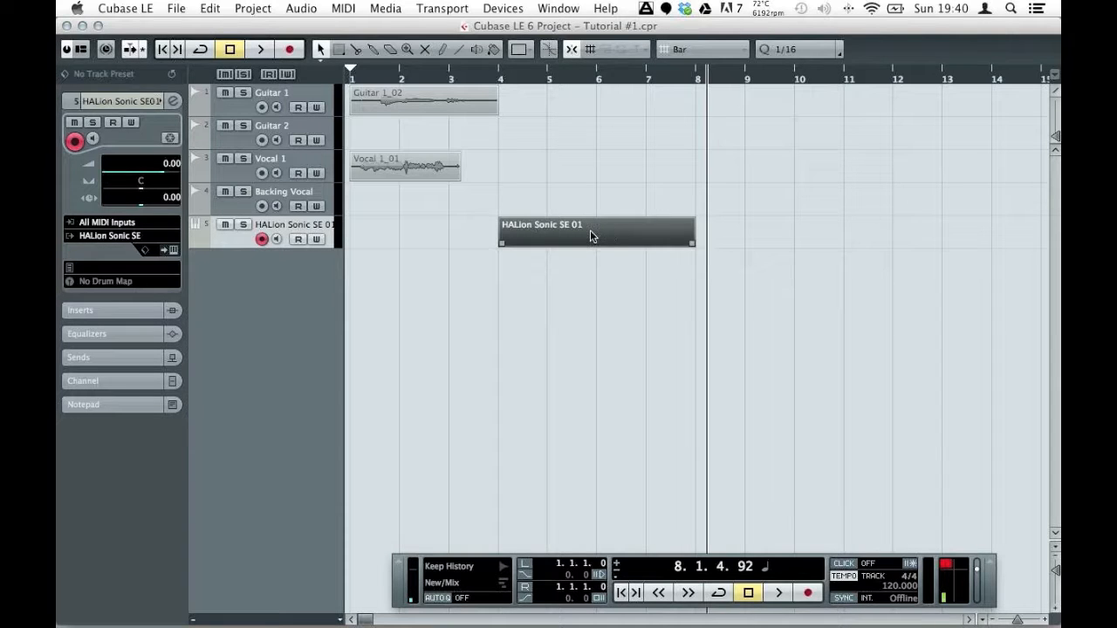
{"action": "left_click", "coordinate": [702, 197]}
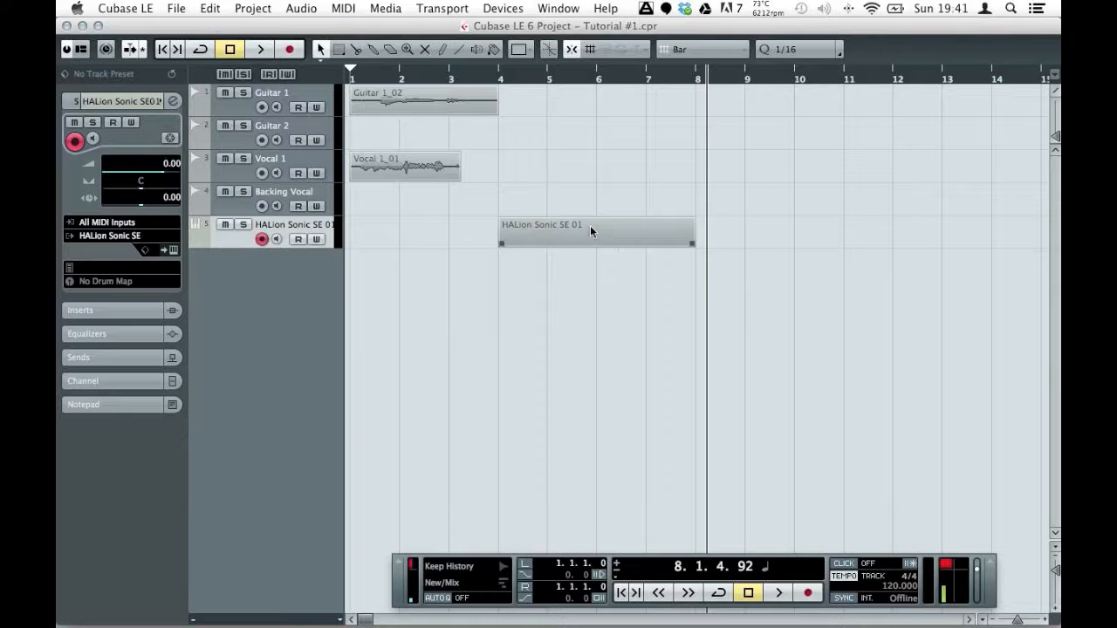
Move the HALion Sonic SE part in stages along its track until it starts at bar 1
{"action": "left_click_drag", "start_coordinate": [595, 227], "coordinate": [551, 229]}
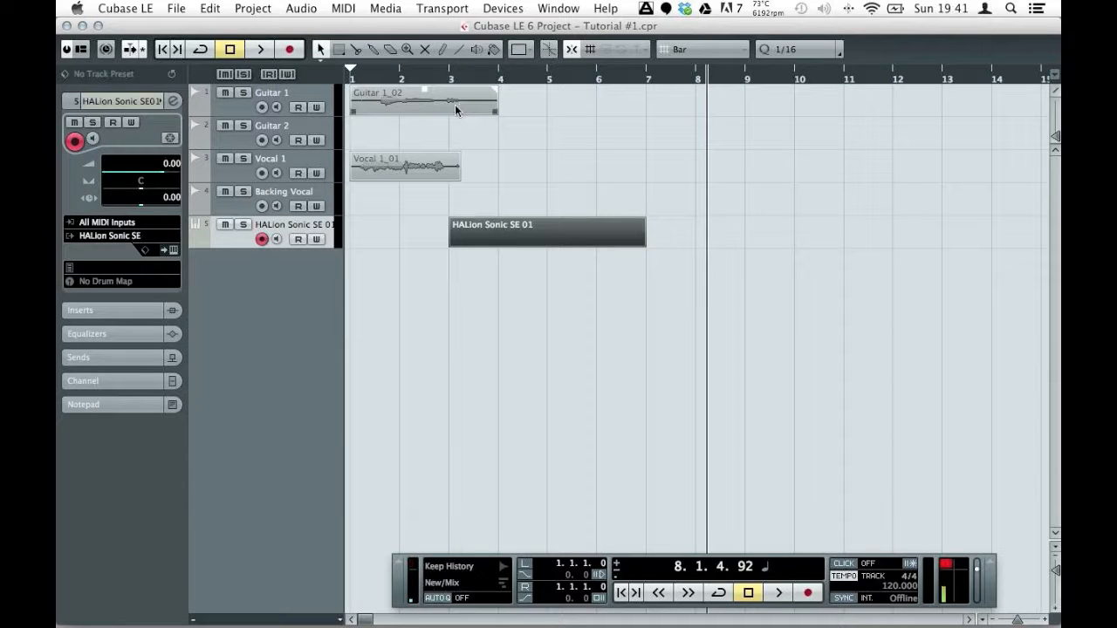
{"action": "left_click", "coordinate": [540, 196]}
{"action": "left_click", "coordinate": [591, 243]}
{"action": "left_click", "coordinate": [543, 209]}
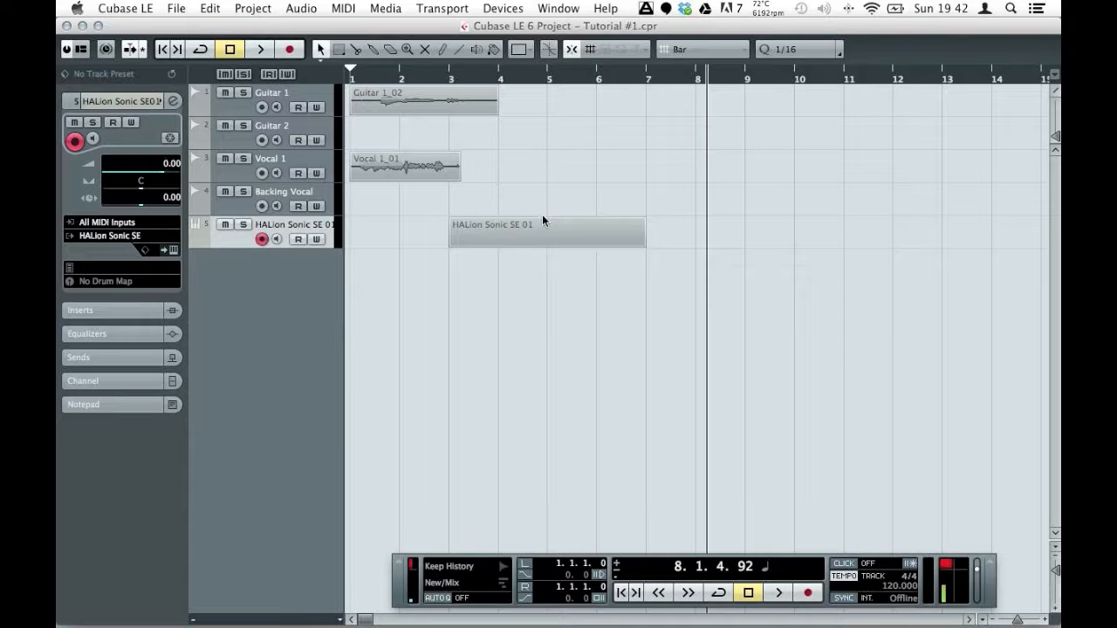
{"action": "left_click", "coordinate": [542, 231]}
{"action": "left_click_drag", "start_coordinate": [503, 235], "coordinate": [454, 236]}
{"action": "left_click", "coordinate": [521, 178]}
{"action": "left_click", "coordinate": [408, 111]}
{"action": "left_click", "coordinate": [506, 234]}
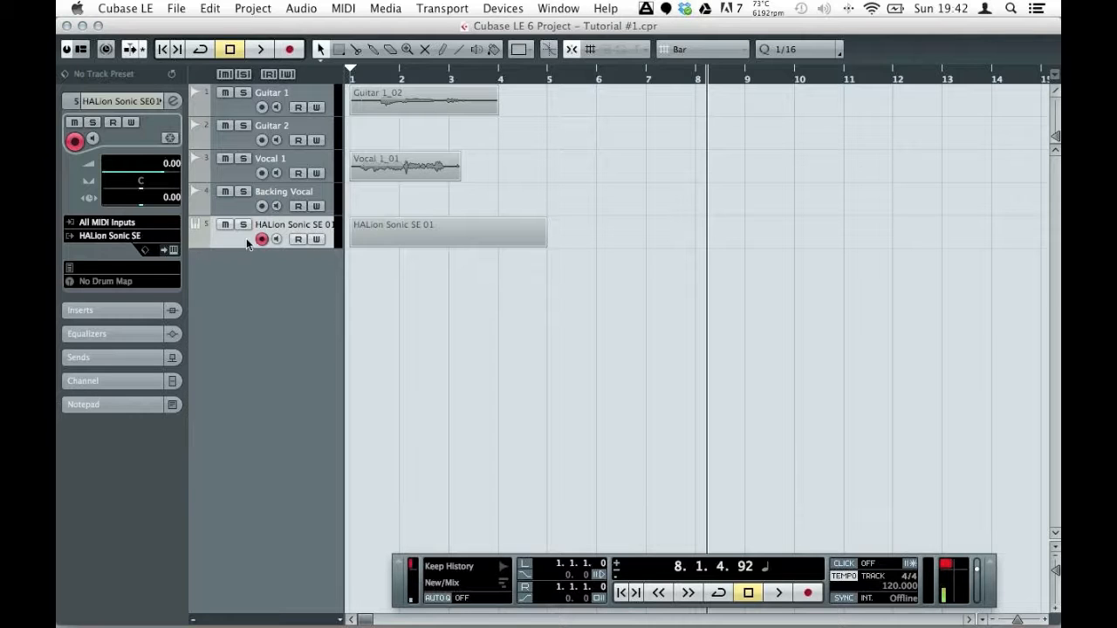
Select Guitar 1 and the HALion Sonic SE track in turn, and examine the latter's instrument choices, keeping HALion Sonic SE
{"action": "left_click", "coordinate": [241, 109]}
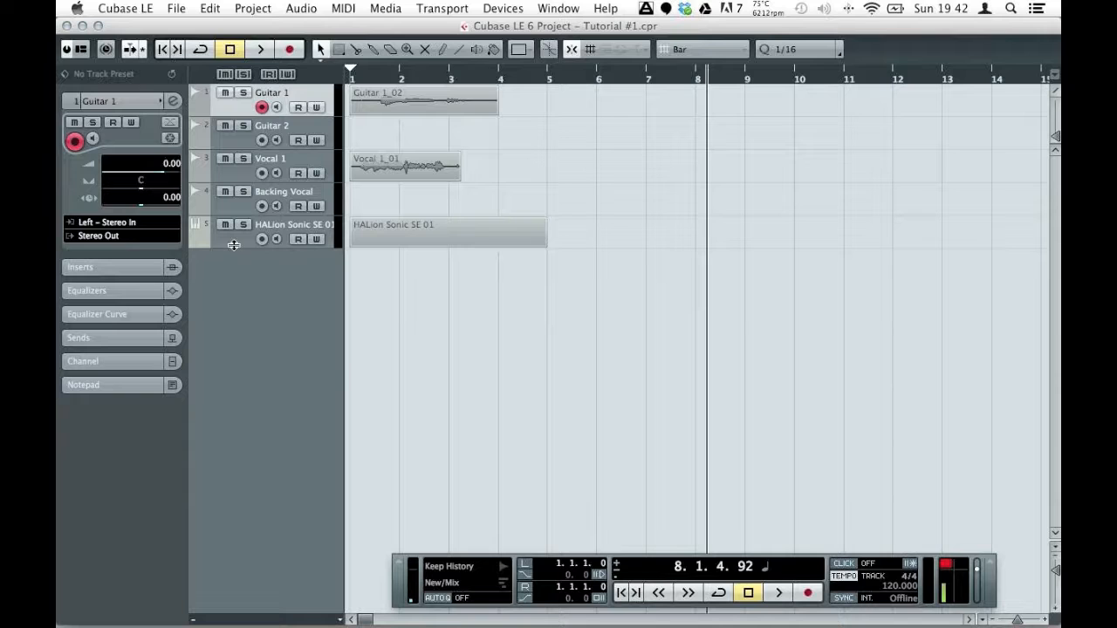
{"action": "left_click", "coordinate": [232, 239]}
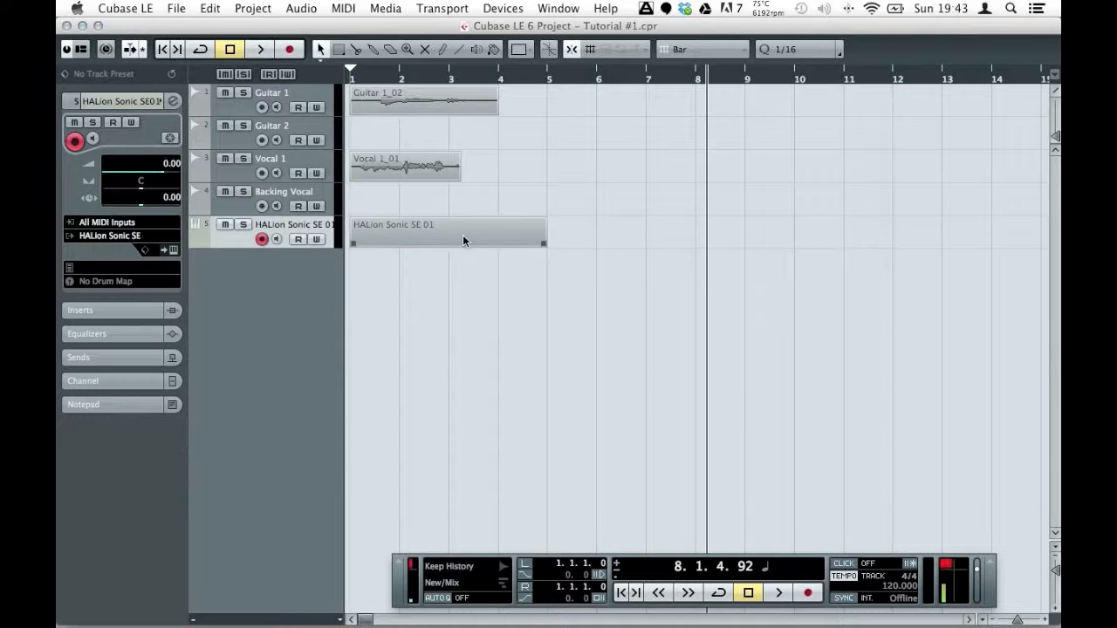
{"action": "left_click", "coordinate": [129, 237]}
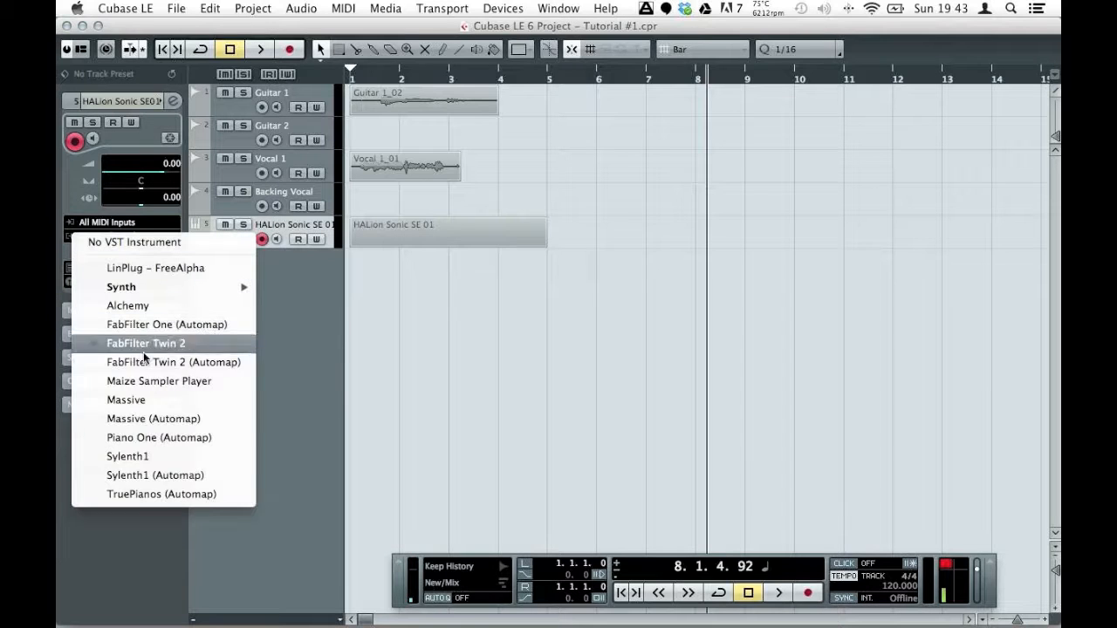
{"action": "mouse_move", "coordinate": [203, 285]}
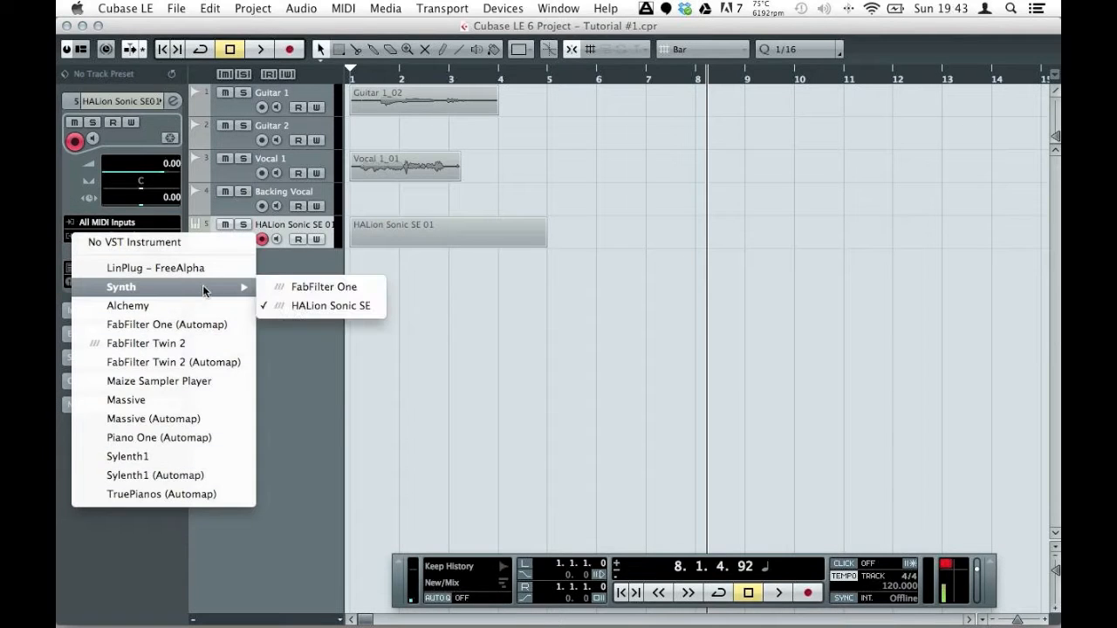
{"action": "left_click", "coordinate": [312, 310]}
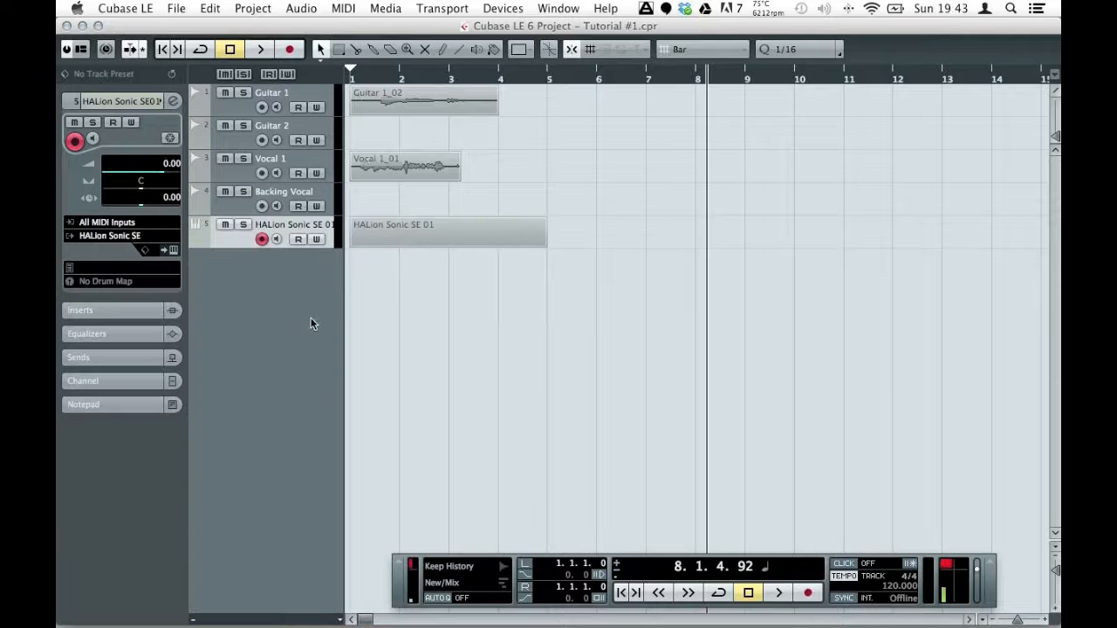
Open the HALion Sonic SE instrument editor, move its window up to view the tracks, and close it
{"action": "left_click", "coordinate": [168, 237]}
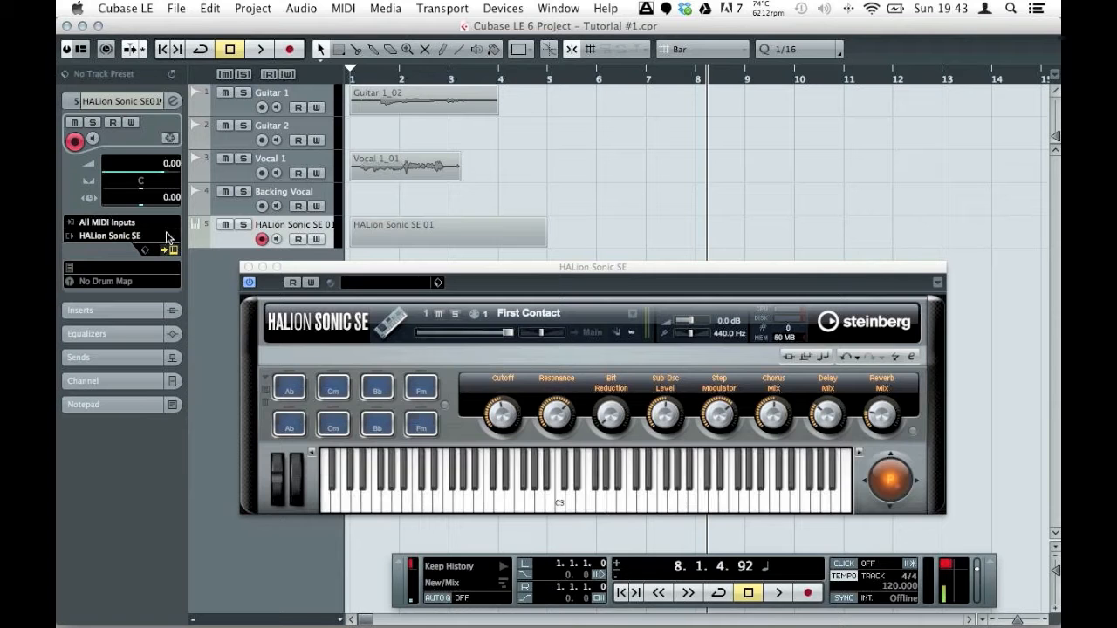
{"action": "left_click_drag", "start_coordinate": [302, 271], "coordinate": [386, 112]}
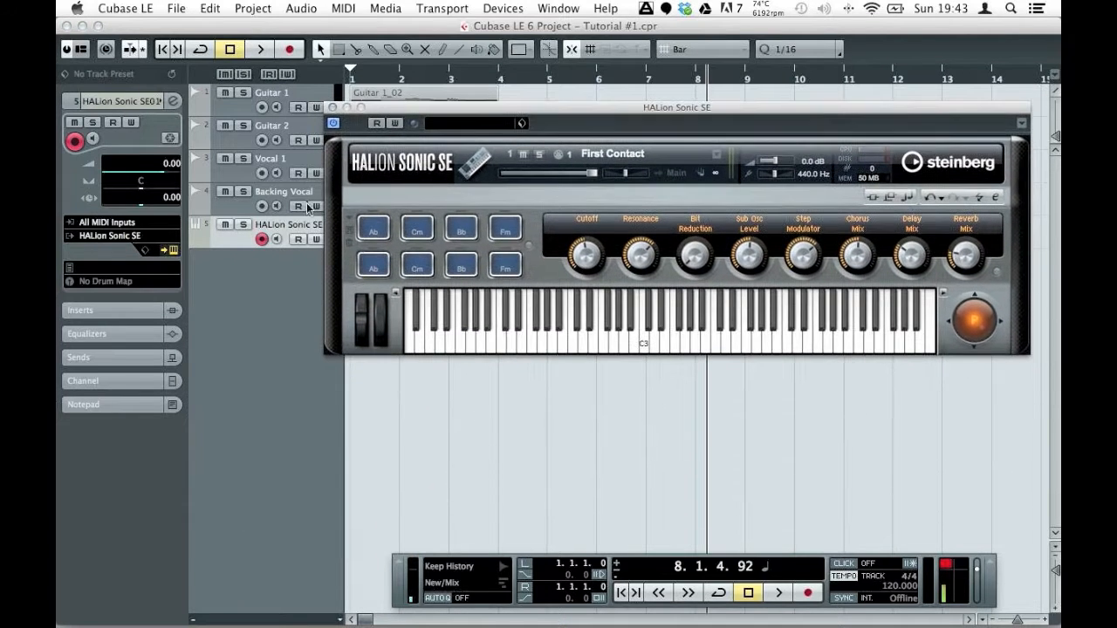
{"action": "left_click", "coordinate": [174, 251]}
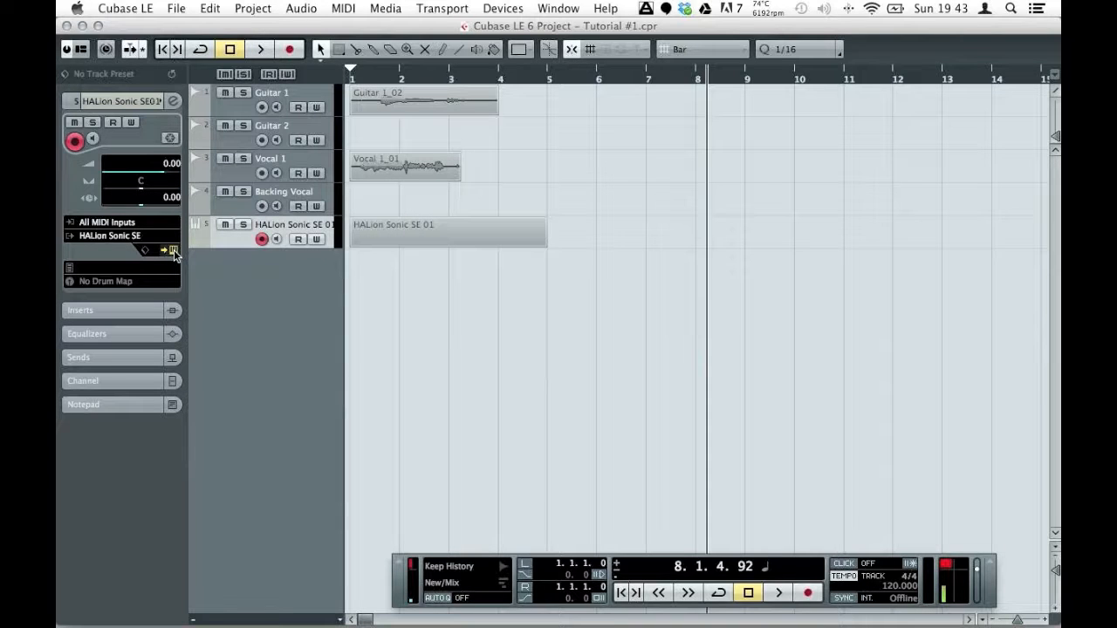
Add one MIDI track below the HALion Sonic SE track, moving the dialog clear of the clips before confirming
{"action": "right_click", "coordinate": [275, 277]}
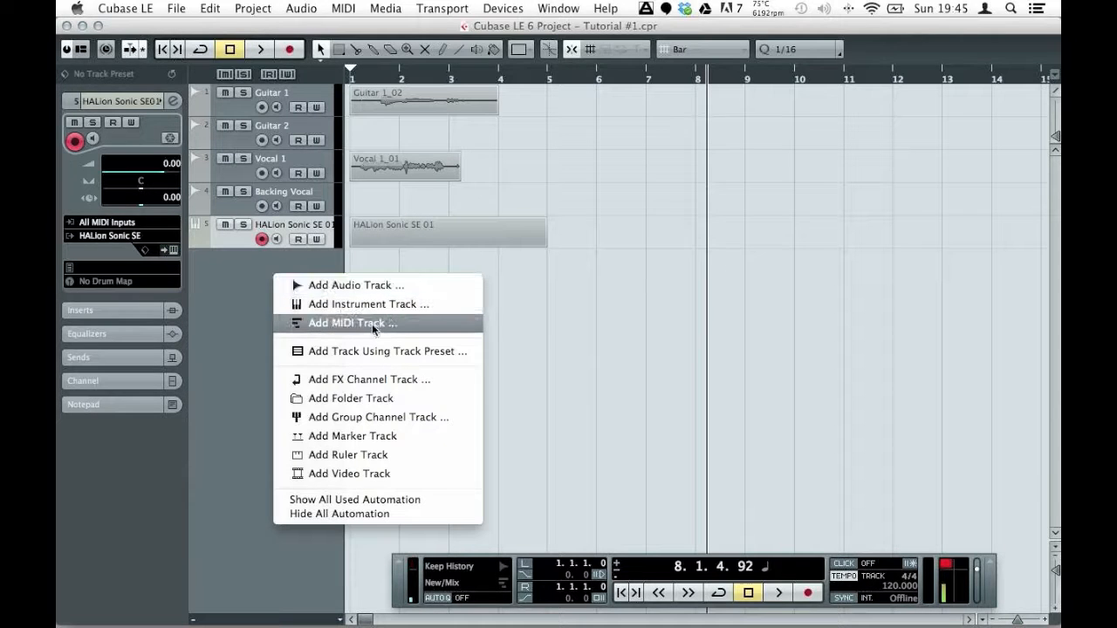
{"action": "left_click", "coordinate": [371, 324]}
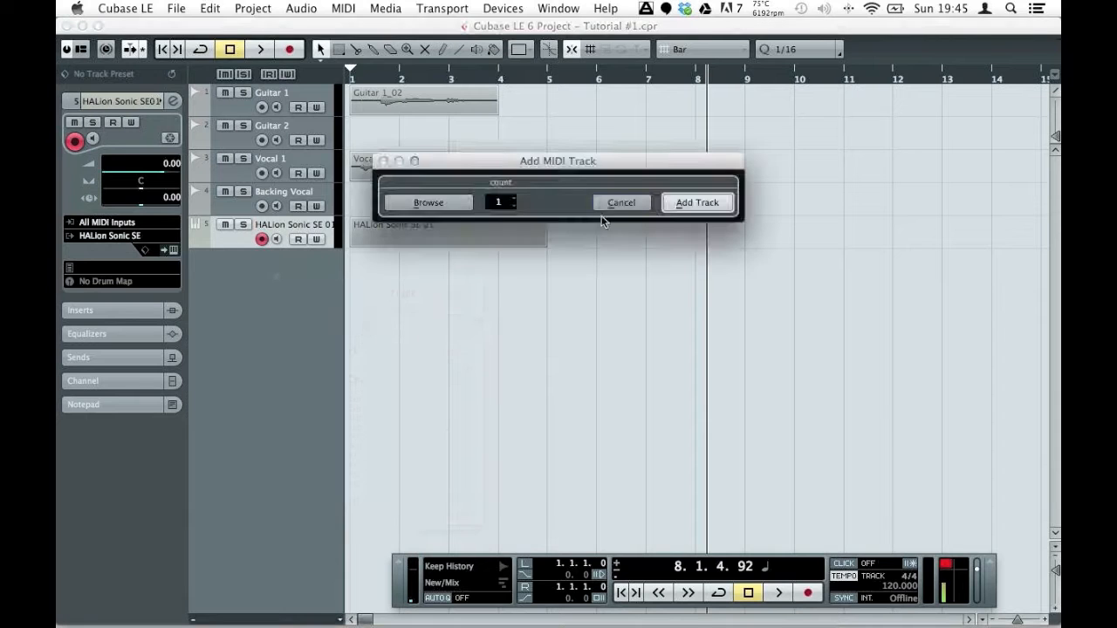
{"action": "left_click_drag", "start_coordinate": [613, 166], "coordinate": [811, 131]}
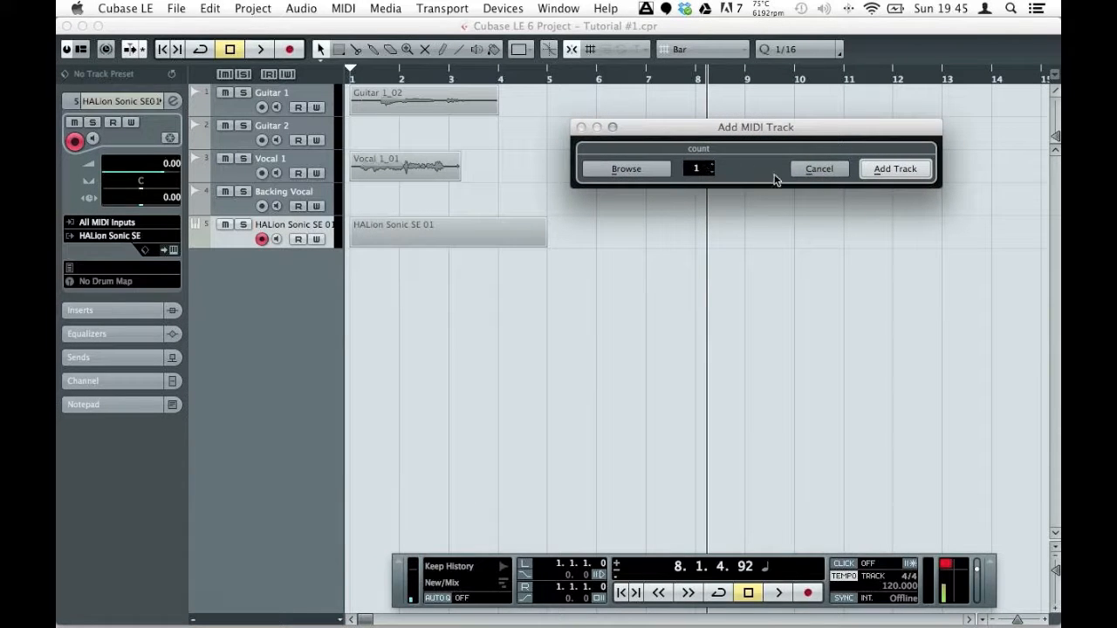
{"action": "left_click", "coordinate": [896, 169]}
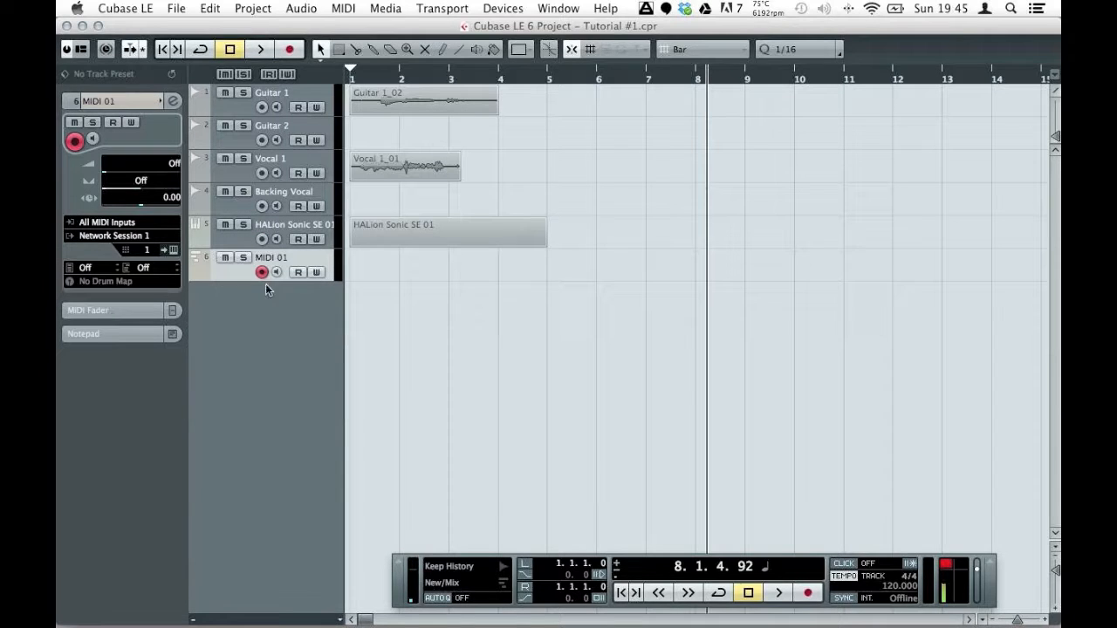
Examine the MIDI 01 track's output choices, keeping Network Session 1, and remove the track from the project
{"action": "left_click", "coordinate": [113, 239]}
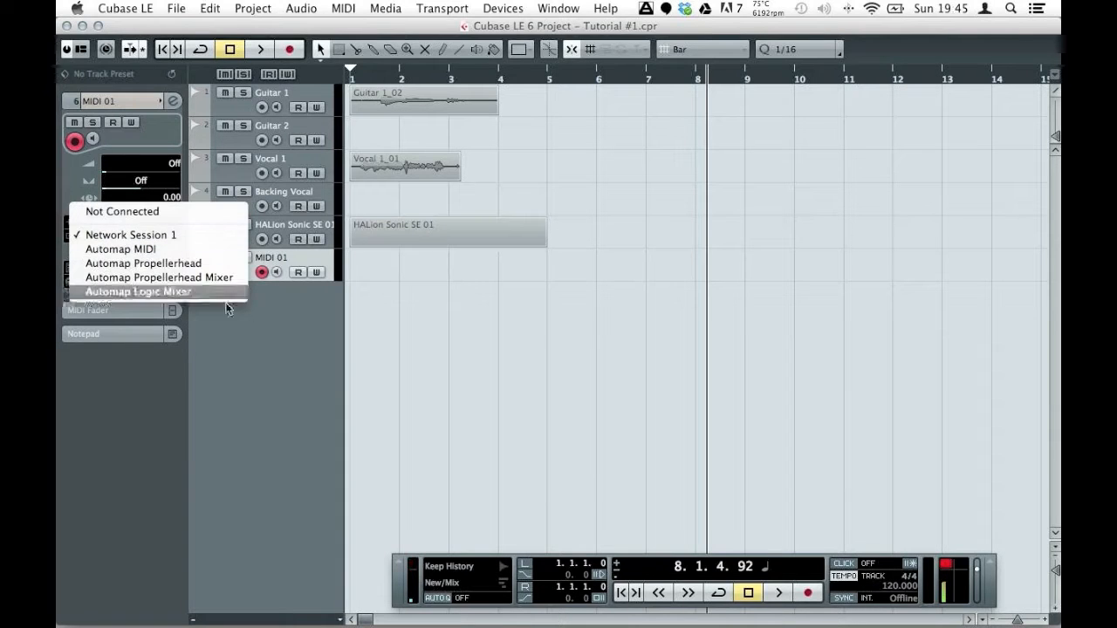
{"action": "left_click", "coordinate": [294, 386]}
{"action": "left_click", "coordinate": [146, 240]}
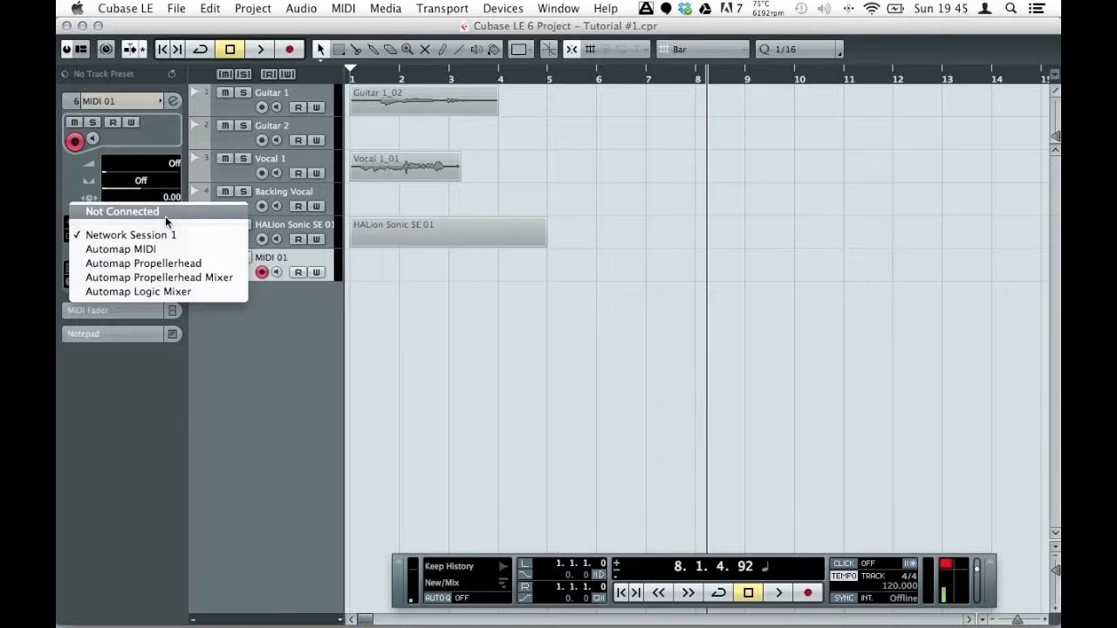
{"action": "left_click", "coordinate": [324, 329]}
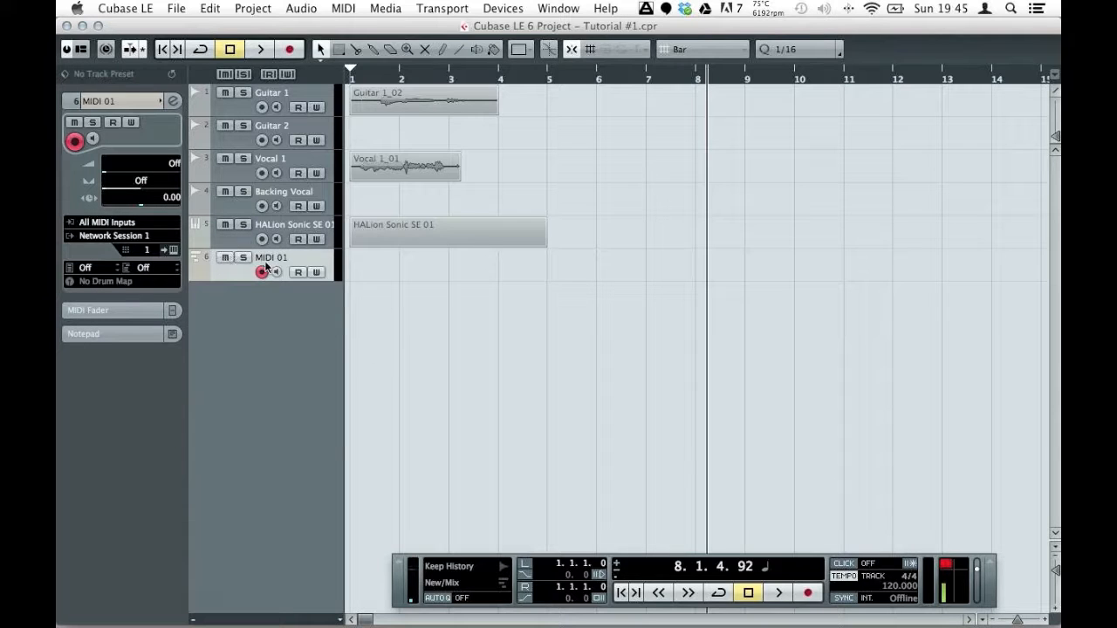
{"action": "right_click", "coordinate": [267, 259]}
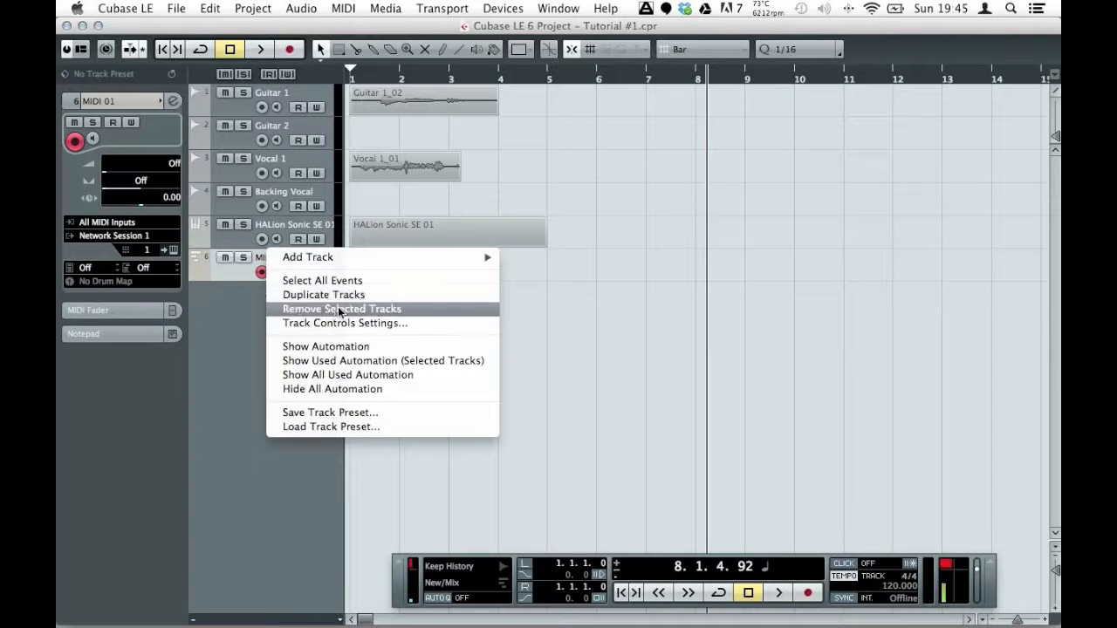
{"action": "left_click", "coordinate": [369, 309]}
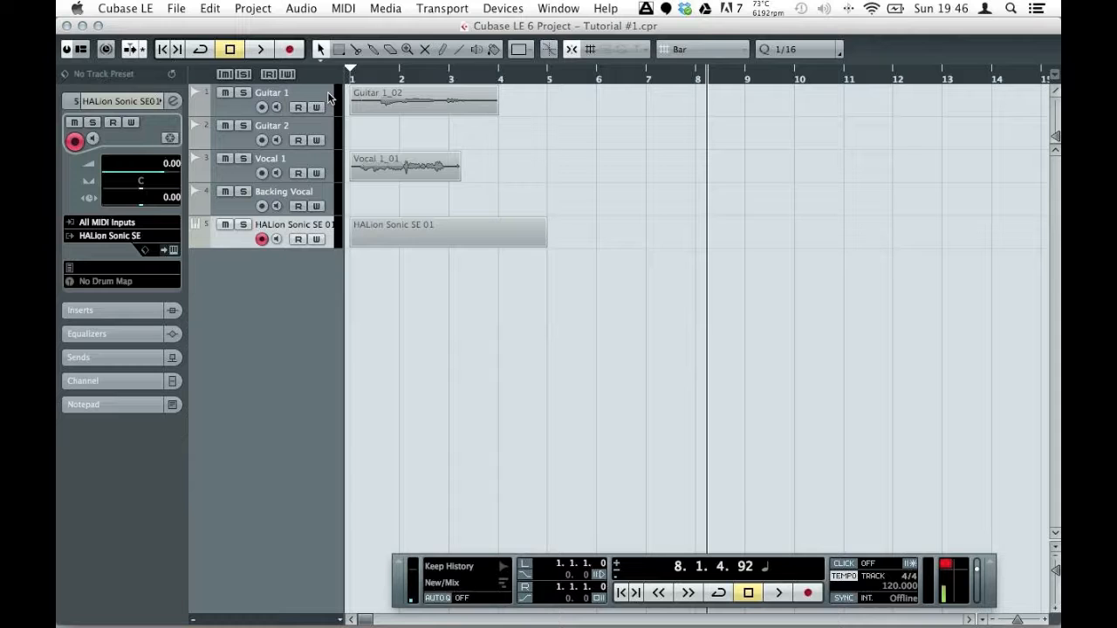
Add a folder track and move it above Guitar 1 in the track list
{"action": "right_click", "coordinate": [283, 290]}
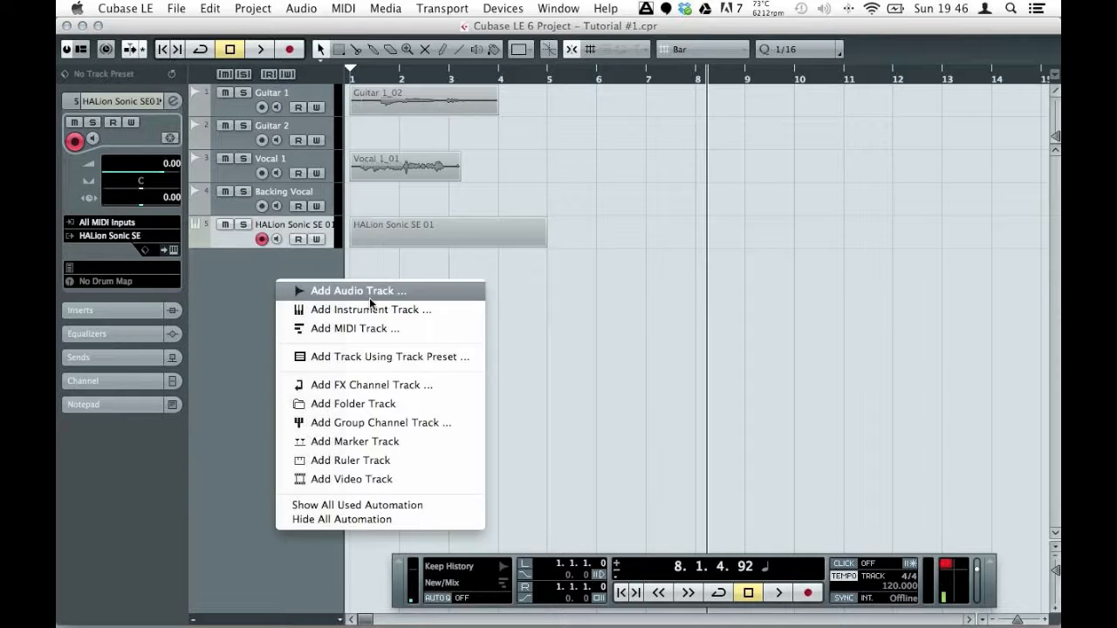
{"action": "left_click", "coordinate": [378, 406]}
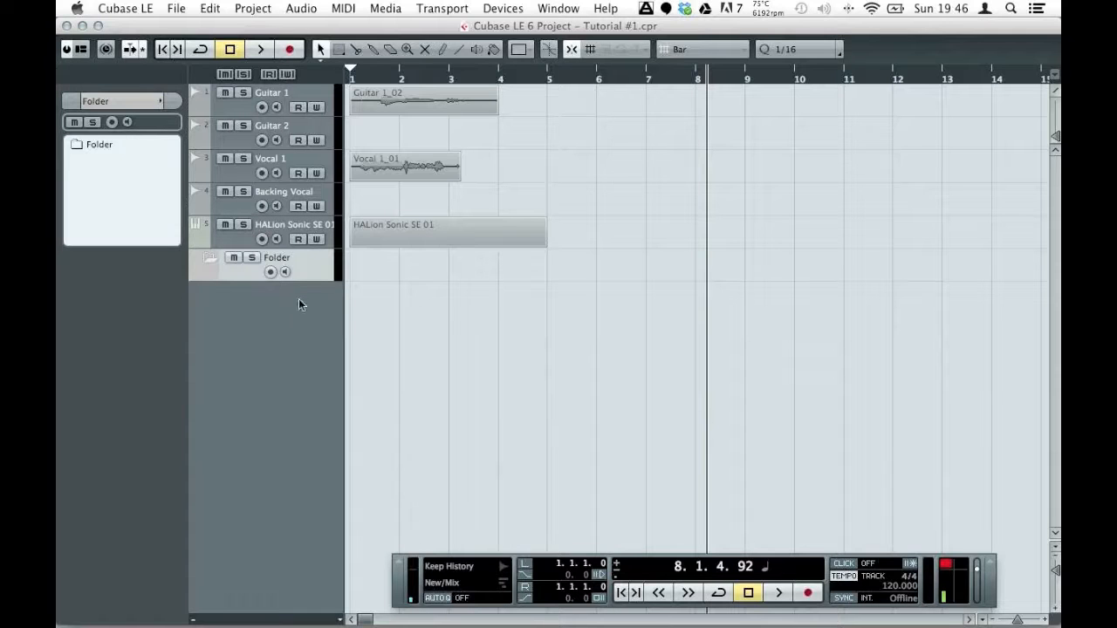
{"action": "left_click_drag", "start_coordinate": [307, 275], "coordinate": [306, 99]}
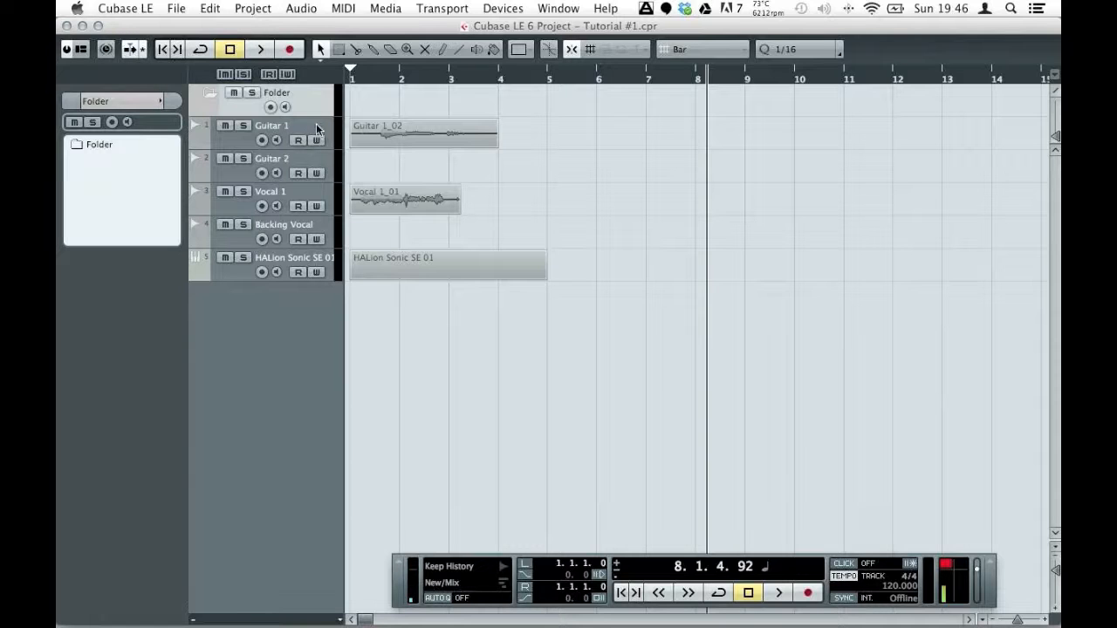
Select all tracks from Guitar 1 through HALion Sonic SE 01 and move them into the folder track
{"action": "left_click", "coordinate": [322, 126]}
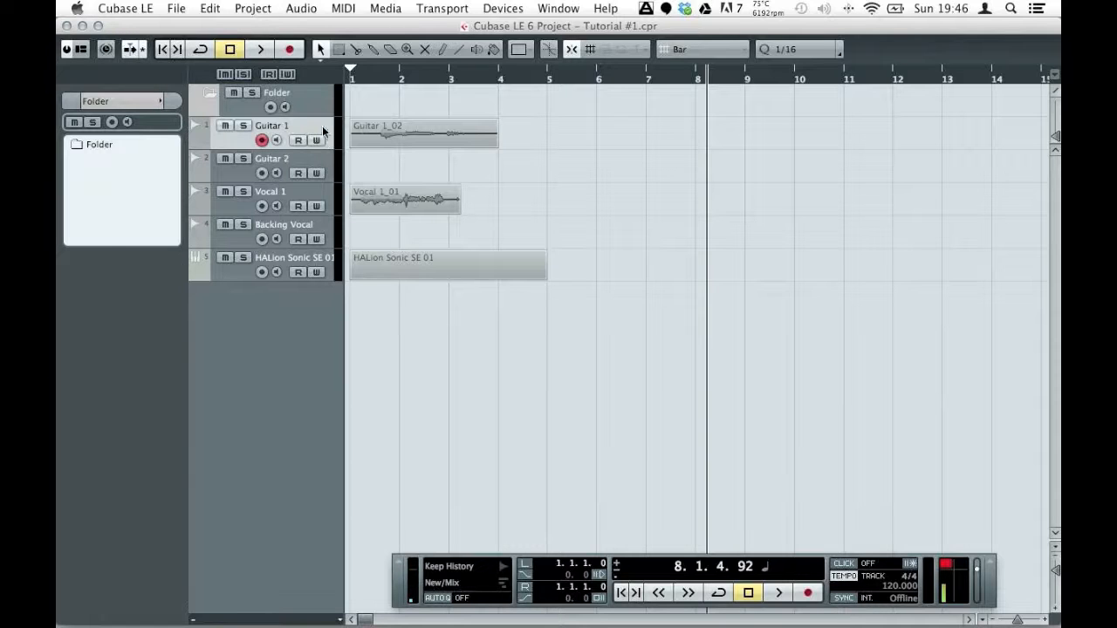
{"action": "left_click", "coordinate": [323, 254], "text": "shift"}
{"action": "left_click_drag", "start_coordinate": [288, 128], "coordinate": [296, 107]}
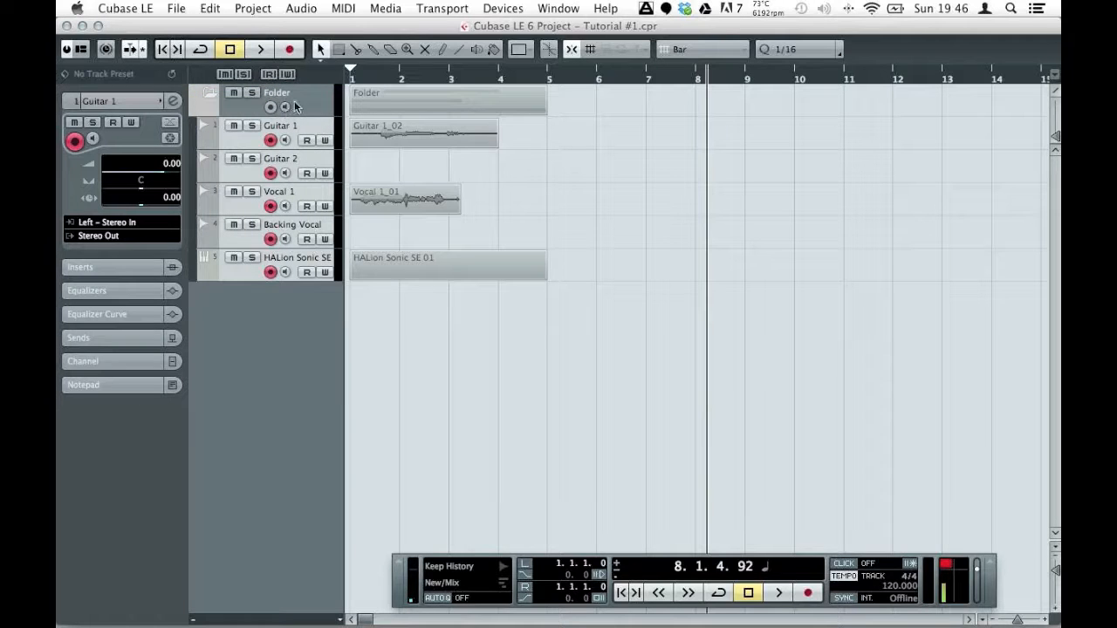
Collapse and reopen the folder track, and switch its mute and solo on and off in turn
{"action": "left_click", "coordinate": [210, 94]}
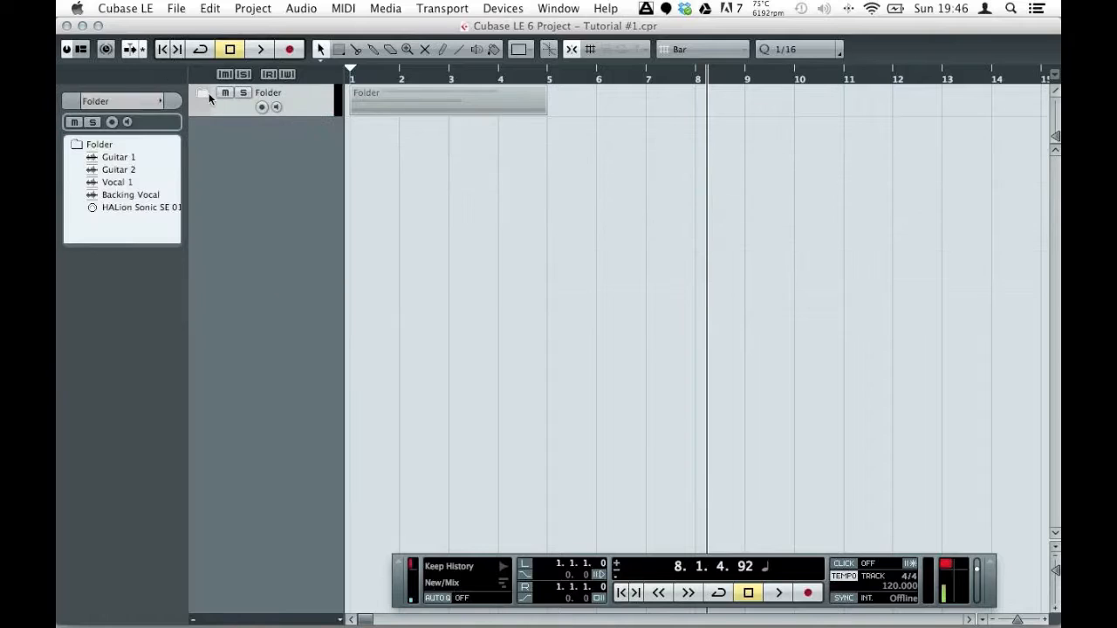
{"action": "left_click", "coordinate": [206, 96]}
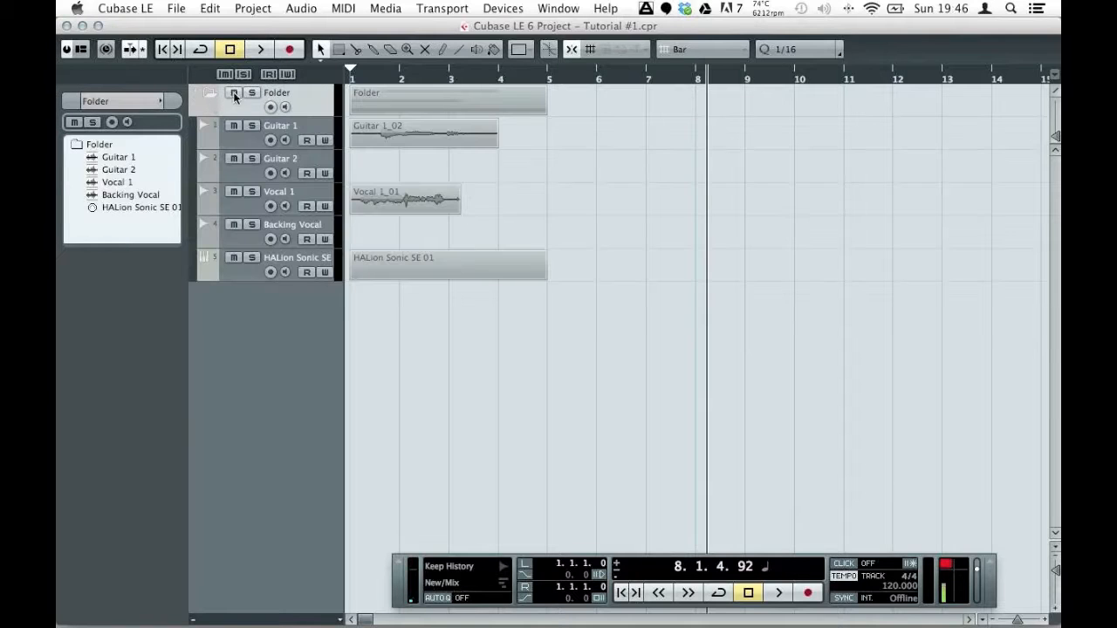
{"action": "left_click", "coordinate": [236, 95]}
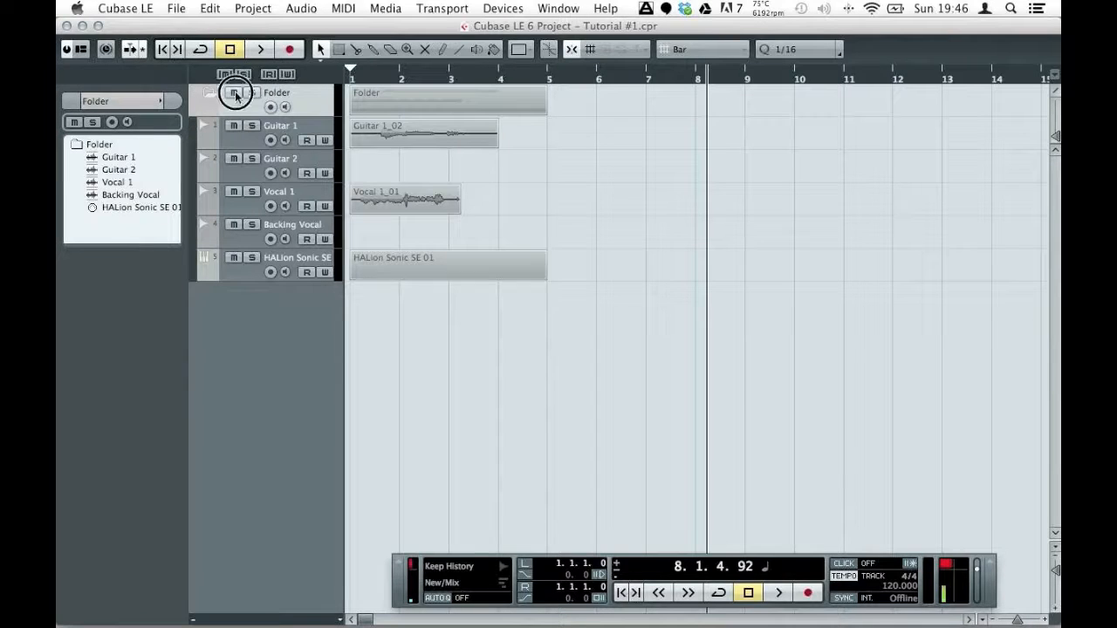
{"action": "left_click", "coordinate": [237, 94]}
{"action": "left_click", "coordinate": [252, 95]}
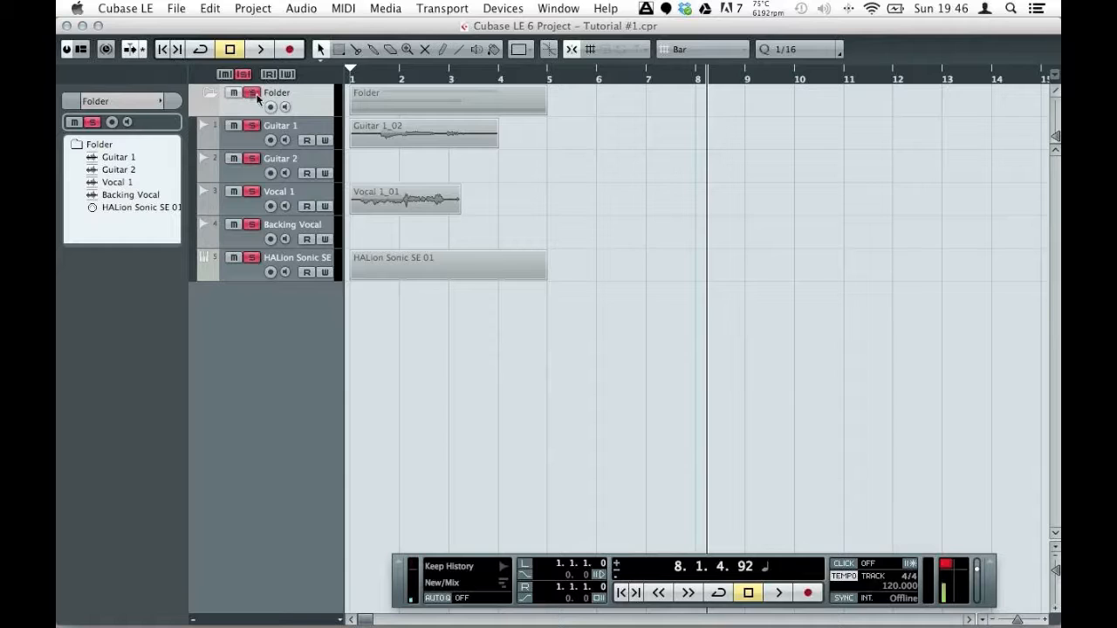
{"action": "left_click", "coordinate": [253, 94]}
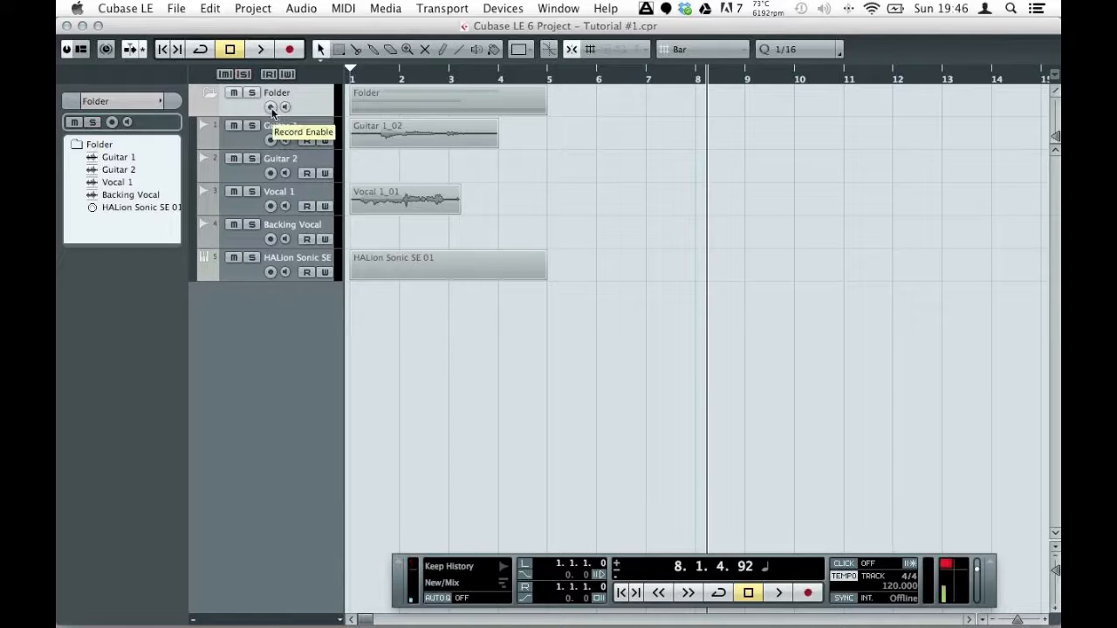
Record-enable Guitar 1 and Guitar 2, arm every track through the folder, and disarm them all together
{"action": "left_click", "coordinate": [271, 108]}
{"action": "left_click", "coordinate": [271, 140]}
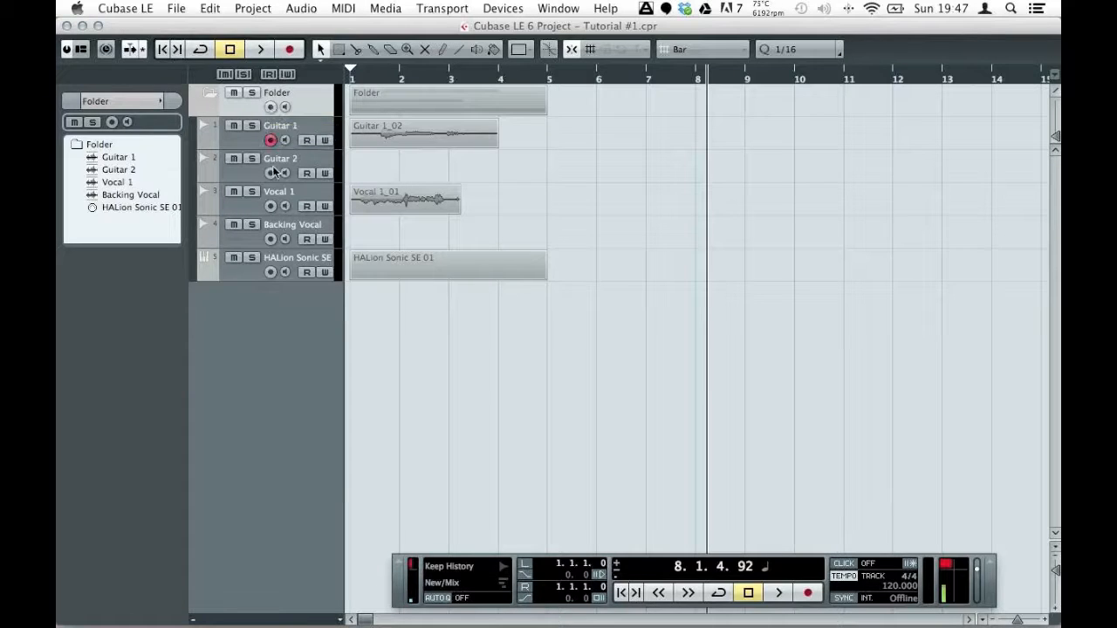
{"action": "left_click", "coordinate": [271, 173]}
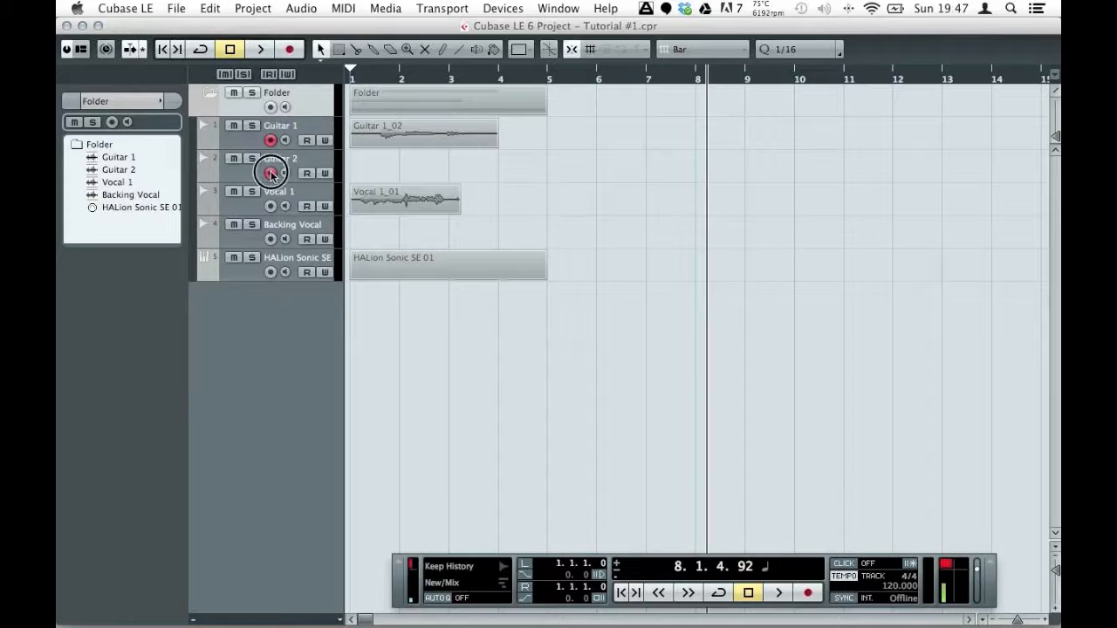
{"action": "left_click", "coordinate": [271, 107]}
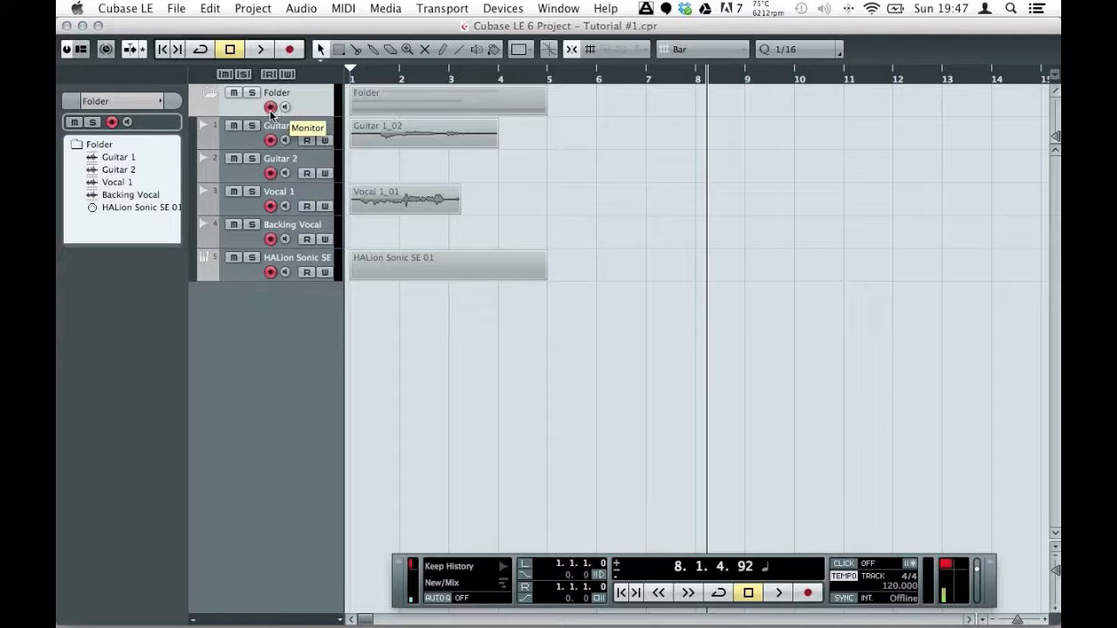
{"action": "left_click", "coordinate": [270, 108]}
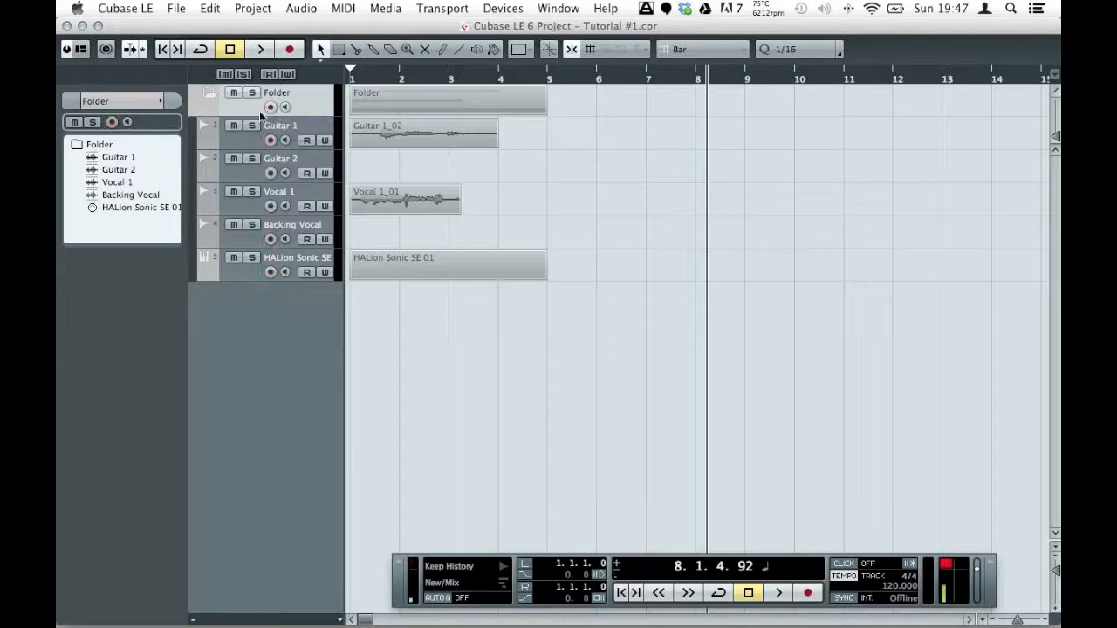
Collapse the folder track and add a ruler track below it
{"action": "left_click", "coordinate": [207, 95]}
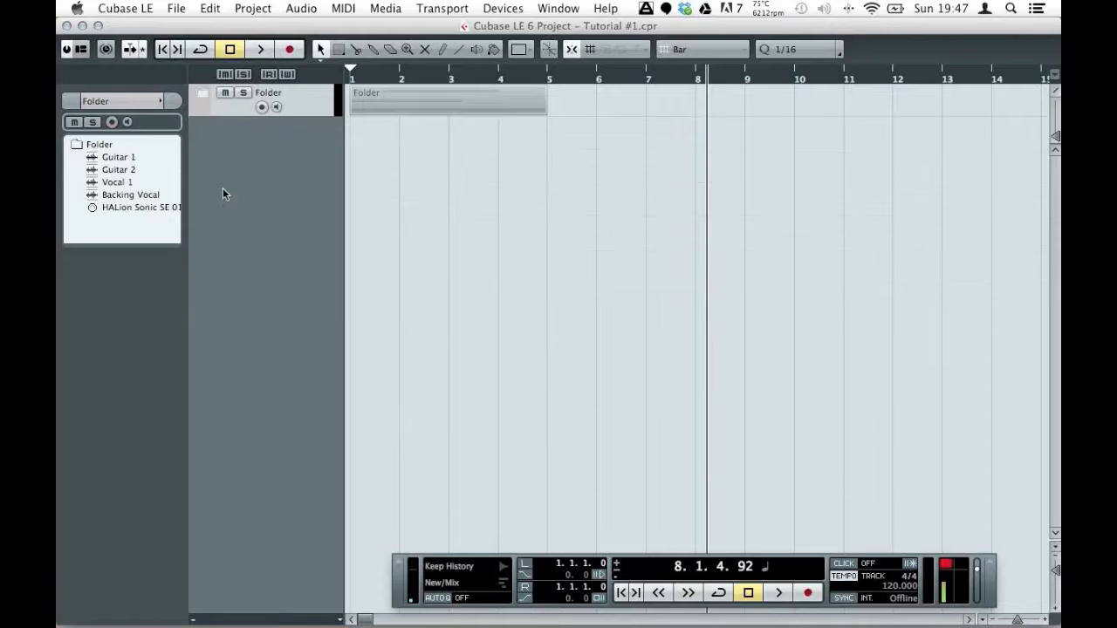
{"action": "right_click", "coordinate": [235, 161]}
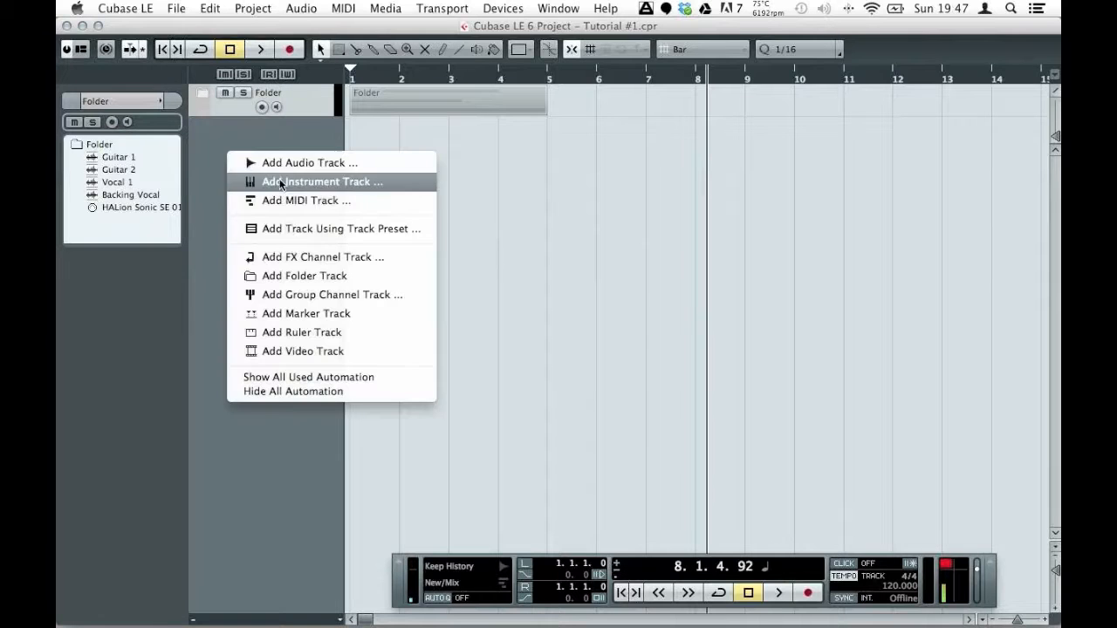
{"action": "left_click", "coordinate": [328, 335]}
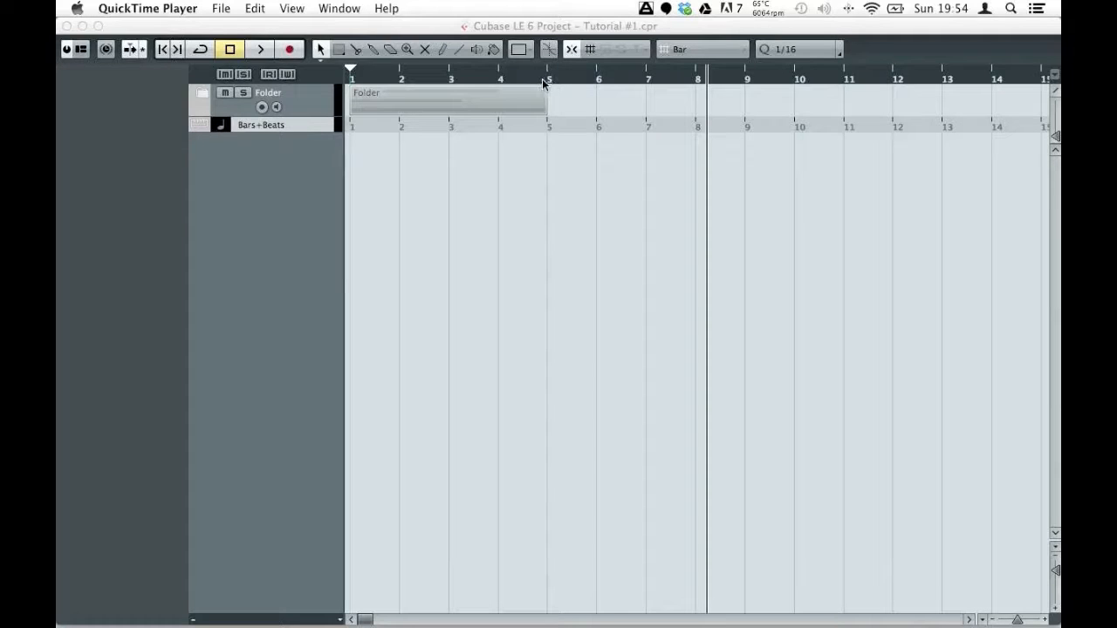
Switch back to Cubase LE and review the Project Setup display format choices, keeping Bars+Beats
{"action": "left_click", "coordinate": [375, 26]}
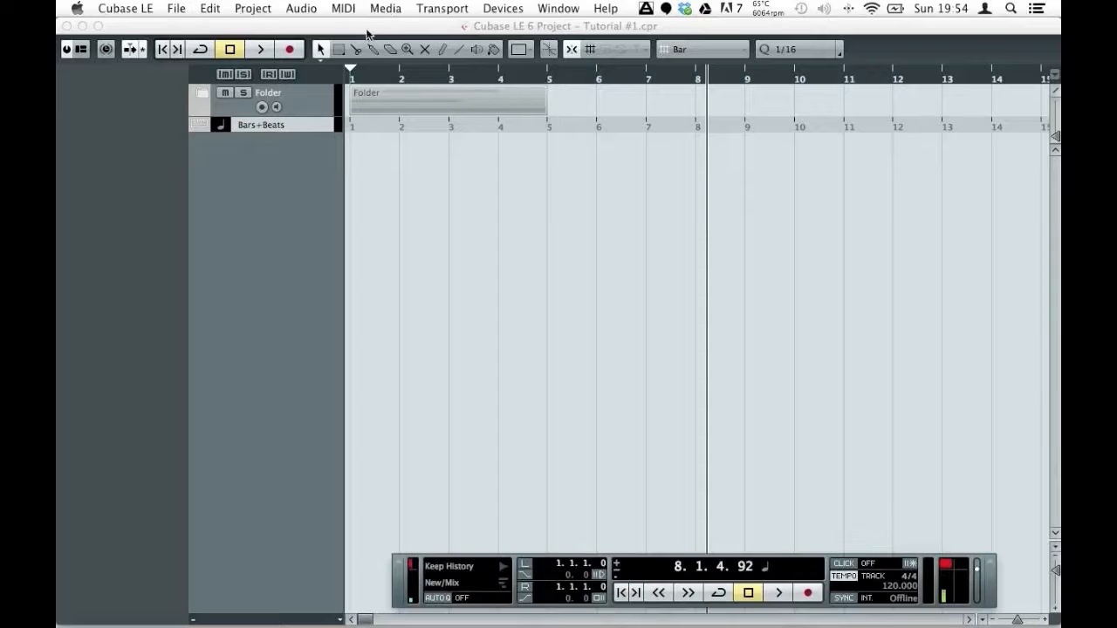
{"action": "left_click", "coordinate": [259, 6]}
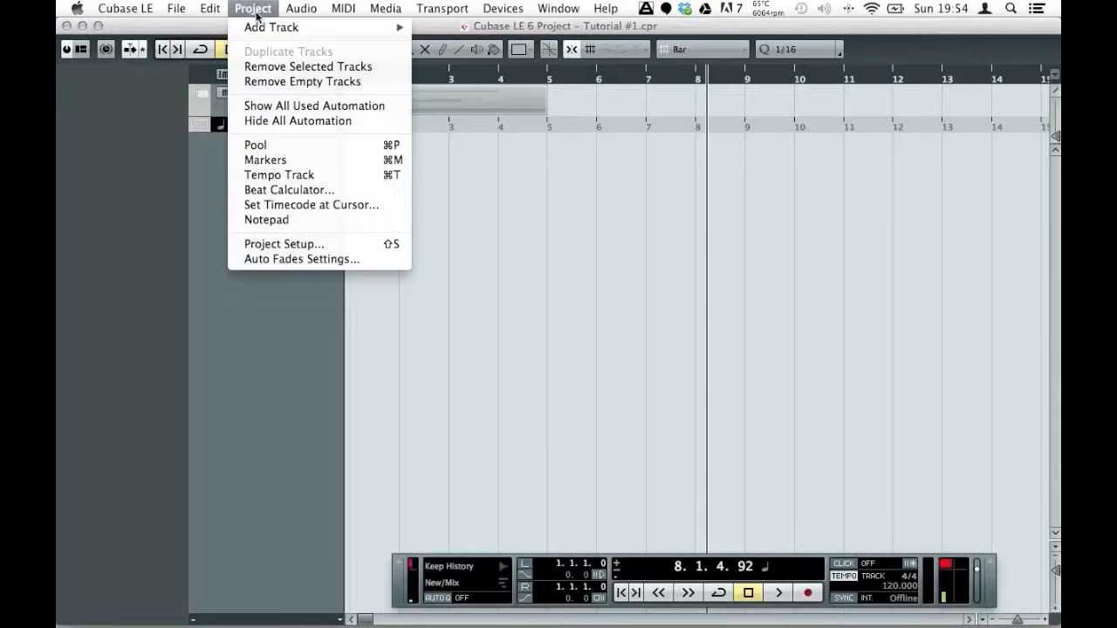
{"action": "left_click", "coordinate": [306, 247]}
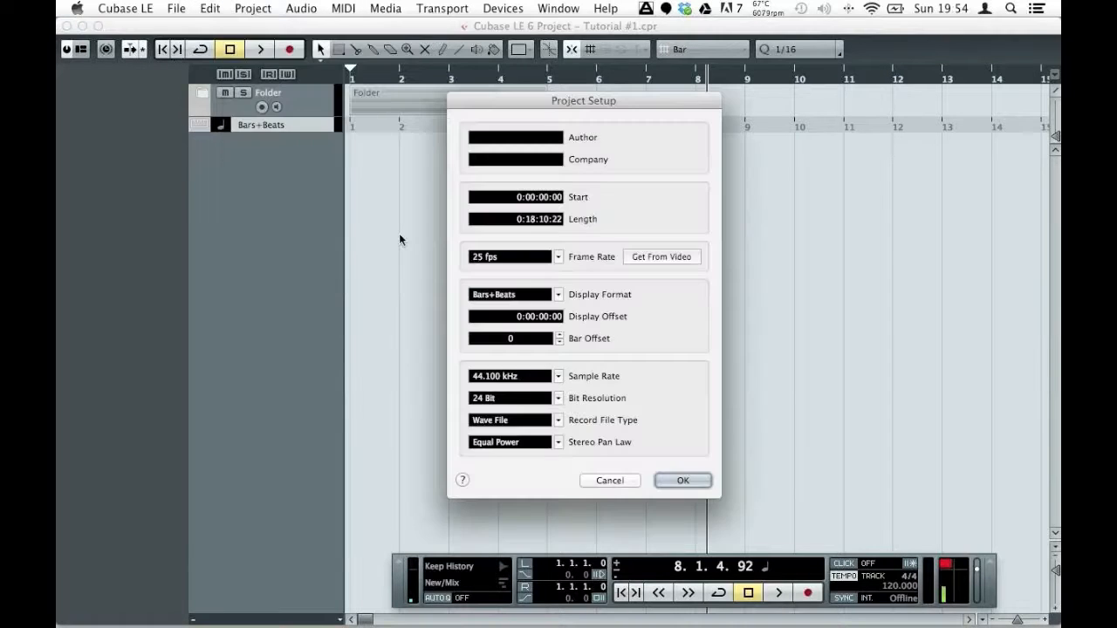
{"action": "left_click_drag", "start_coordinate": [569, 108], "coordinate": [468, 139]}
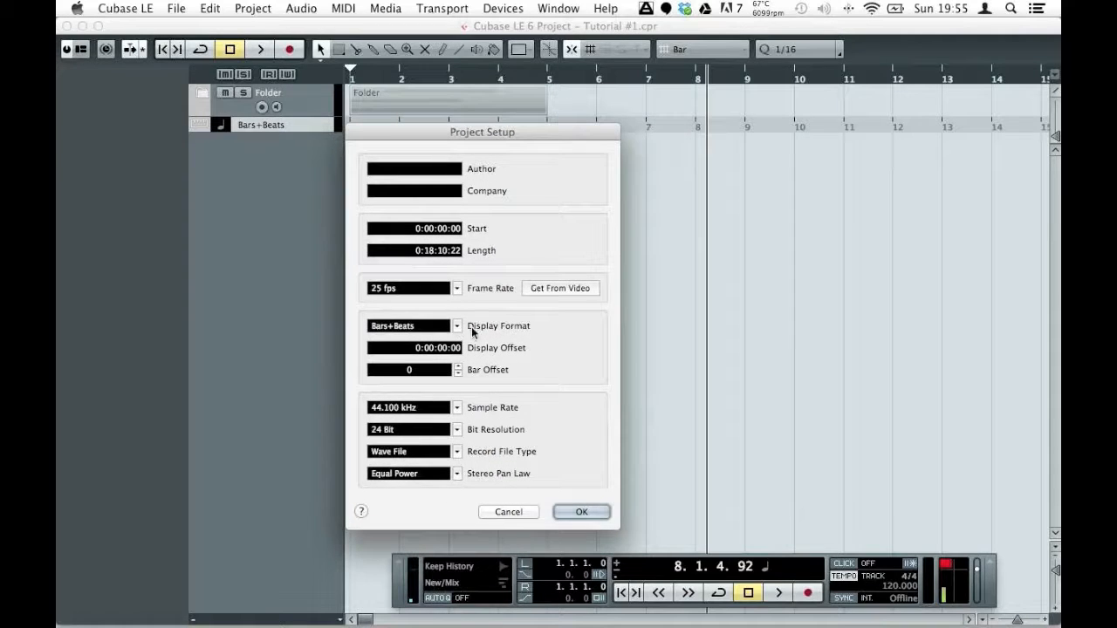
{"action": "left_click", "coordinate": [455, 327]}
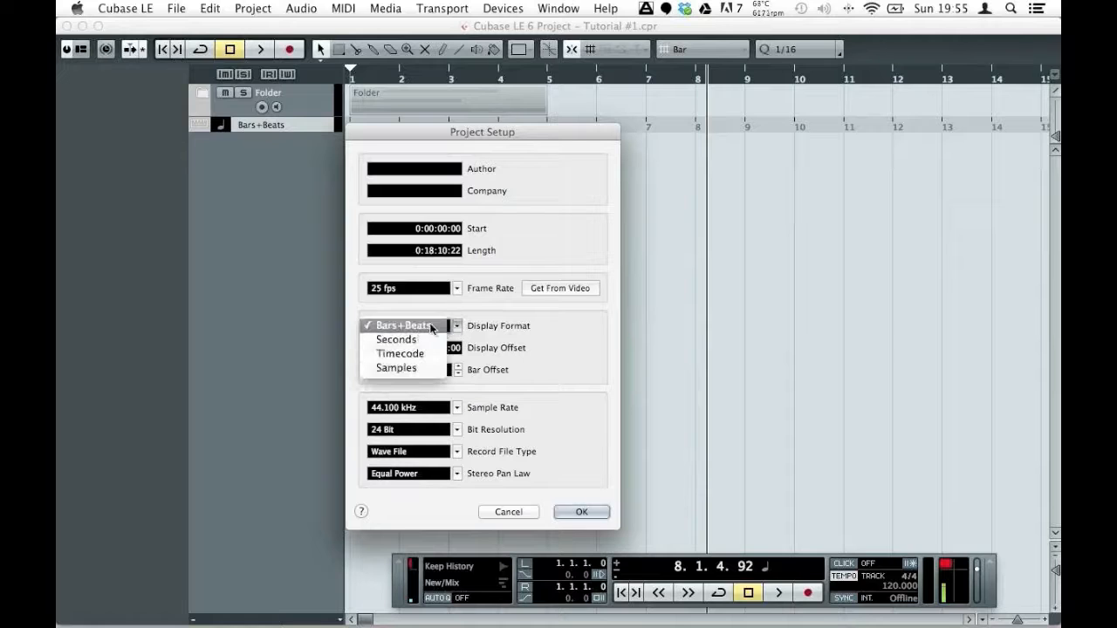
{"action": "left_click", "coordinate": [488, 323]}
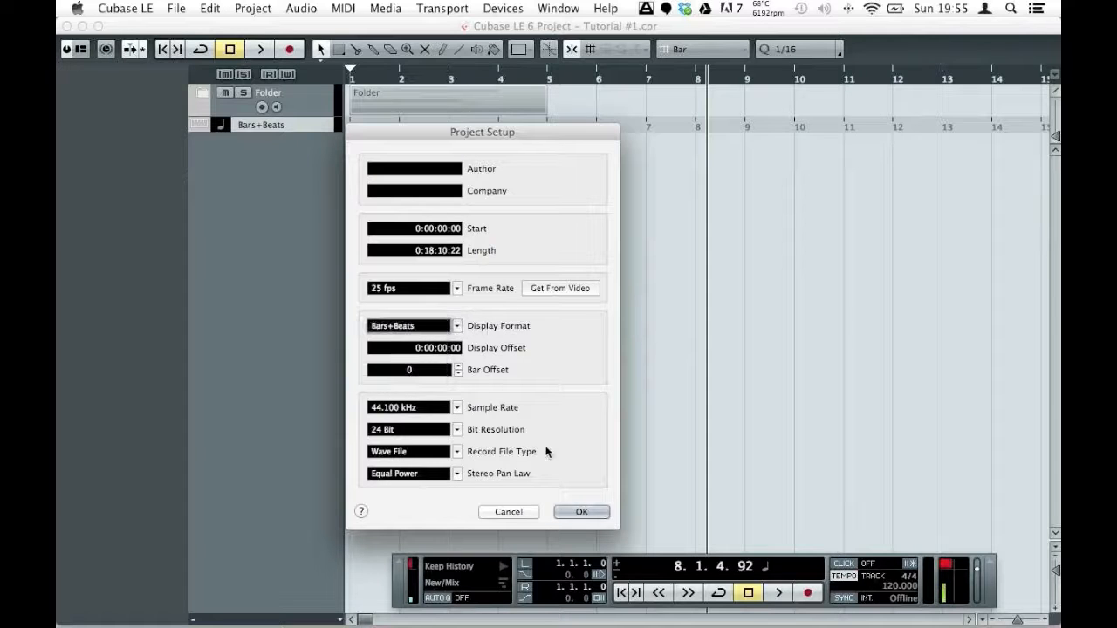
{"action": "left_click", "coordinate": [580, 511]}
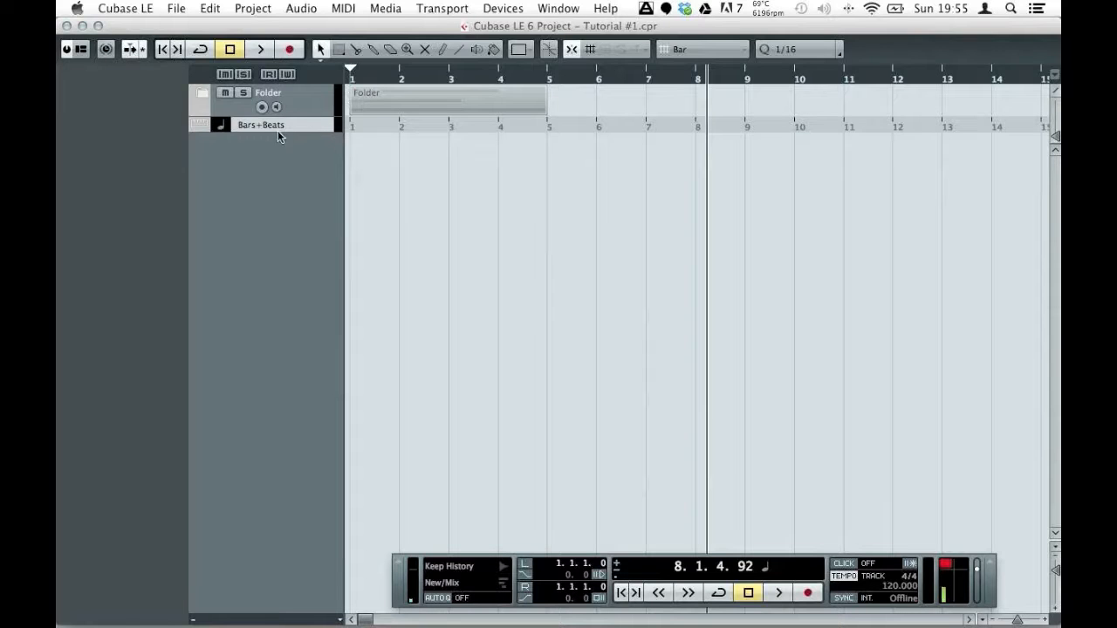
Set the ruler track's time format to Seconds
{"action": "left_click", "coordinate": [275, 129]}
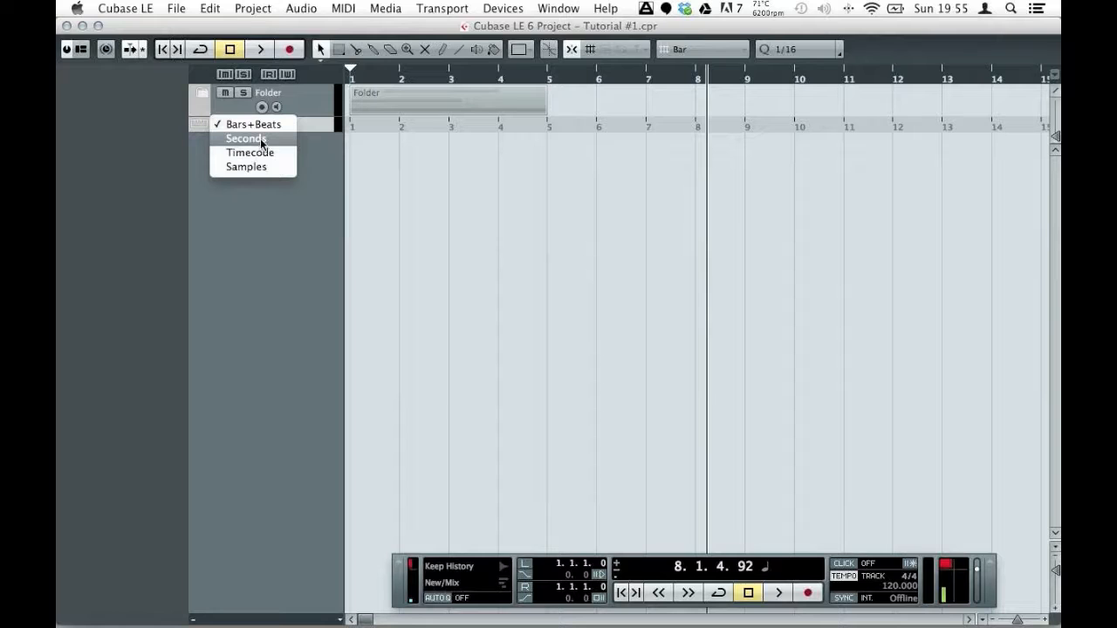
{"action": "left_click", "coordinate": [260, 137]}
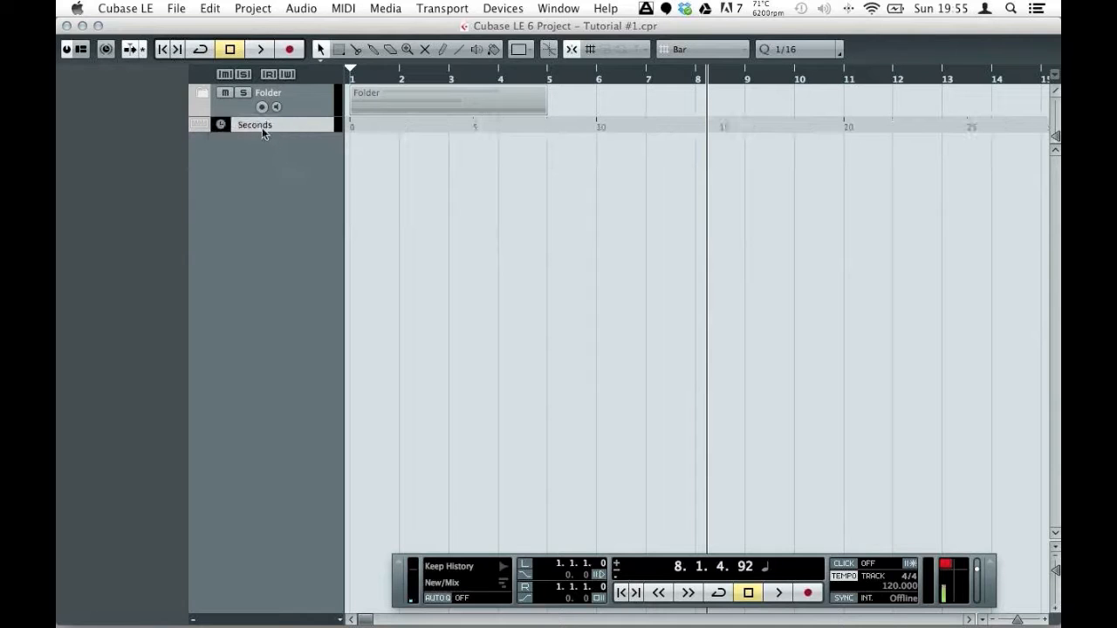
Move the Seconds ruler track above the folder track and compare its time scale with the bar ruler over a longer range
{"action": "left_click_drag", "start_coordinate": [200, 127], "coordinate": [204, 94]}
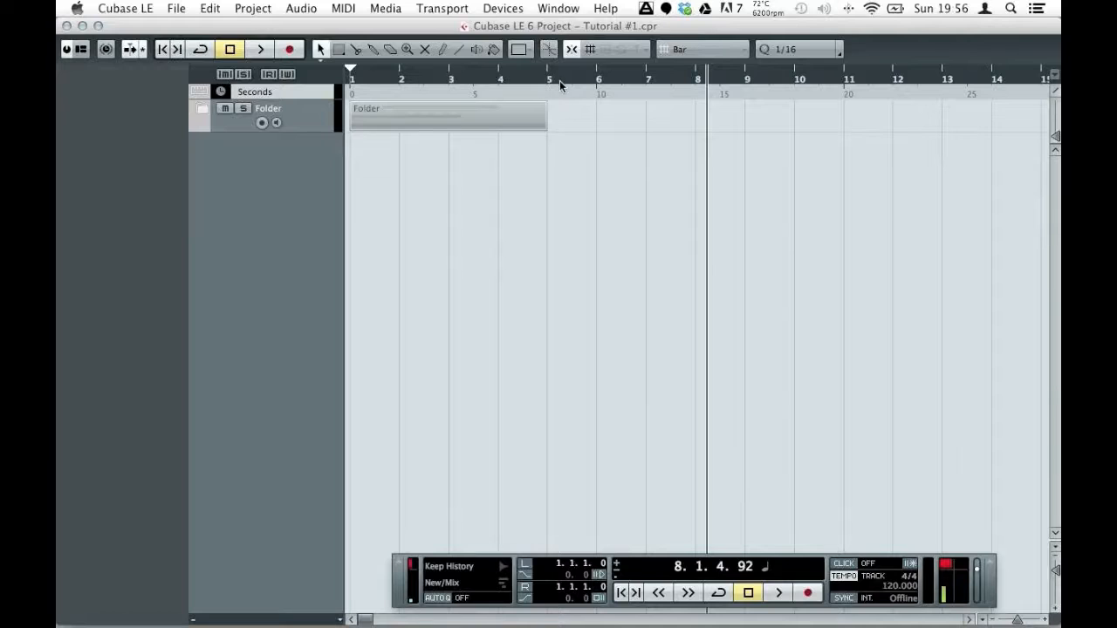
{"action": "key", "text": "g"}
{"action": "key", "text": "g"}
{"action": "key", "text": "g"}
{"action": "key", "text": "g"}
{"action": "key", "text": "g"}
{"action": "key", "text": "g"}
{"action": "key", "text": "g"}
{"action": "key", "text": "g"}
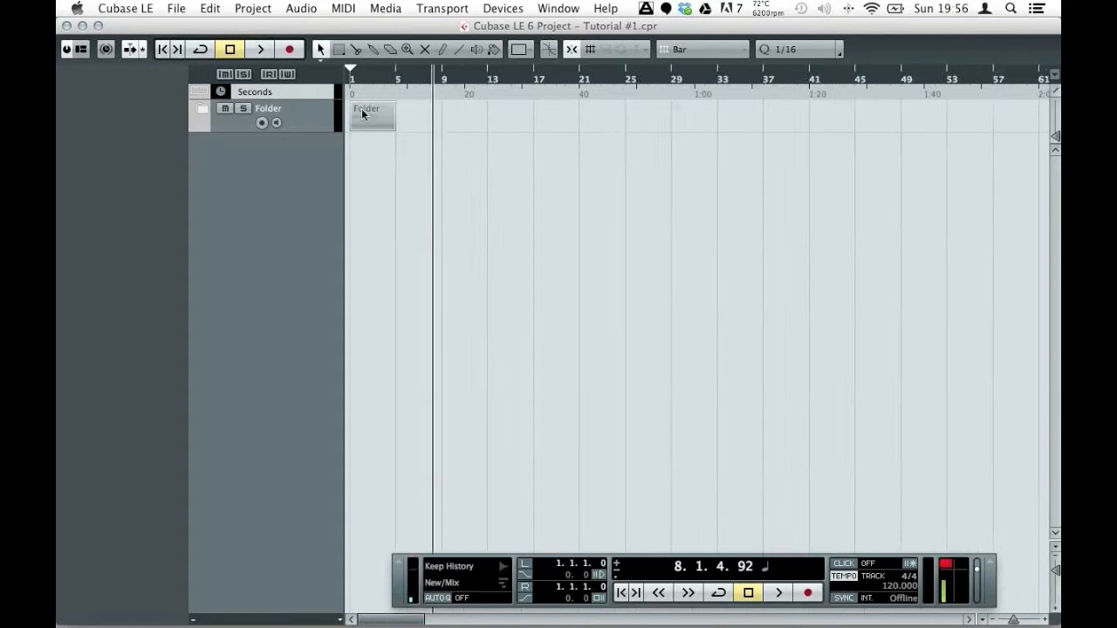
{"action": "key", "text": "g"}
{"action": "key", "text": "g"}
{"action": "key", "text": "g"}
{"action": "key", "text": "g"}
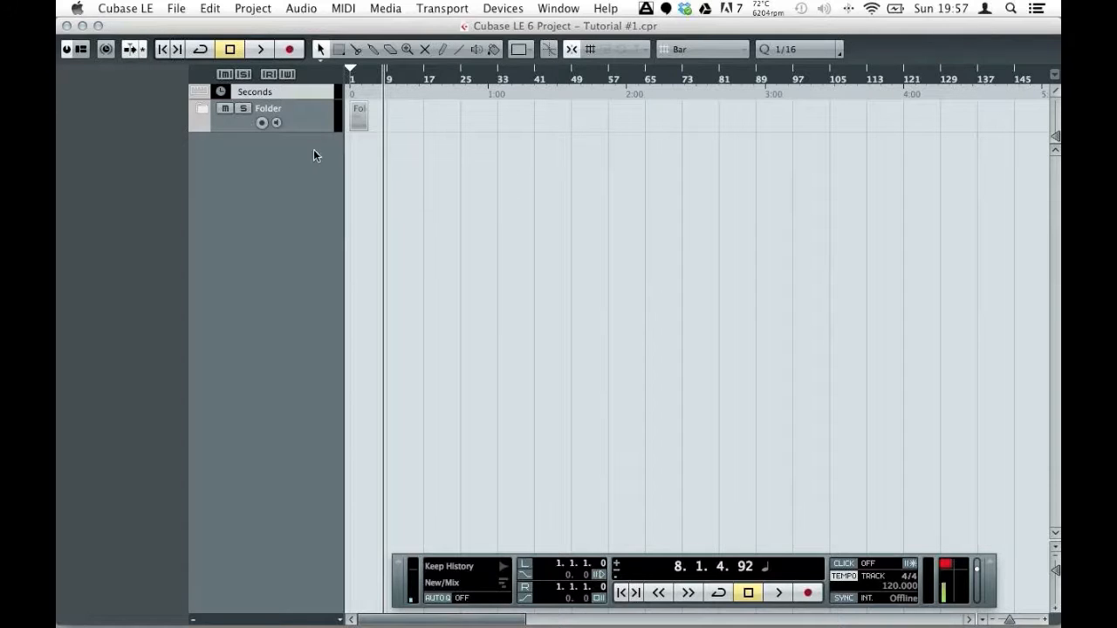
Expand the folder track and move the Seconds ruler track between Backing Vocal and the HALion Sonic SE track
{"action": "left_click", "coordinate": [202, 110]}
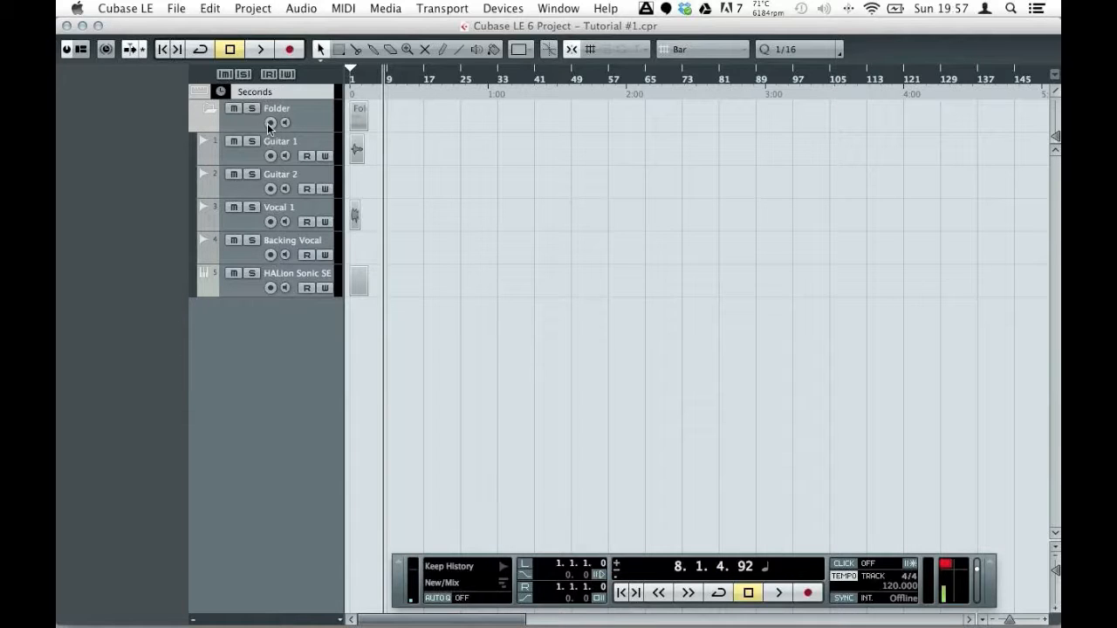
{"action": "left_click_drag", "start_coordinate": [200, 111], "coordinate": [206, 262]}
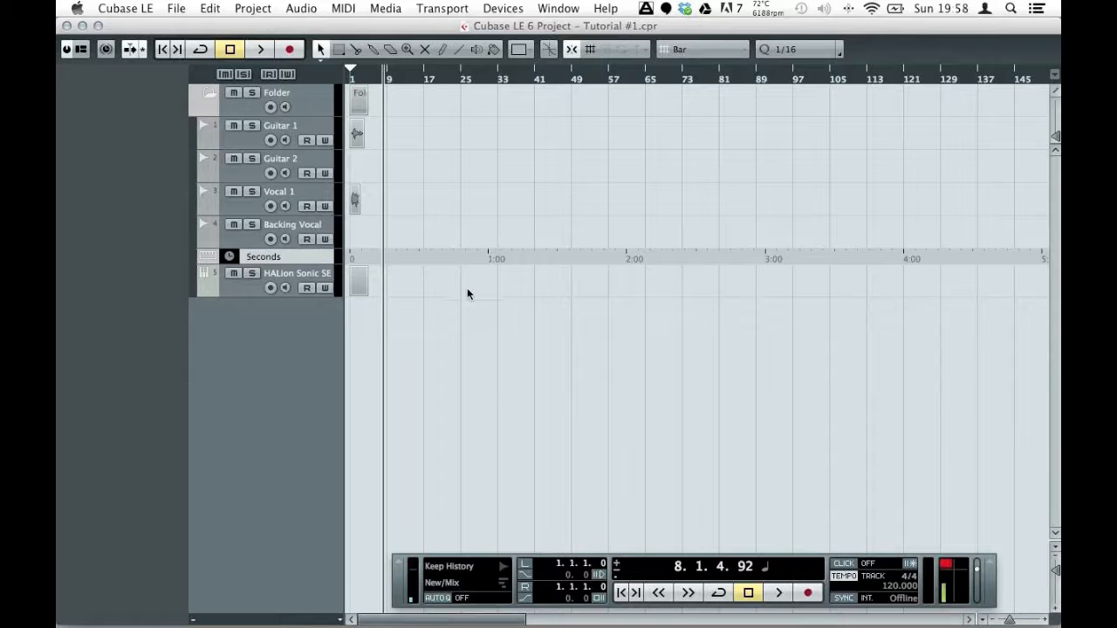
Add a marker track at the top of the track list and enlarge it until all its controls are shown
{"action": "right_click", "coordinate": [280, 336]}
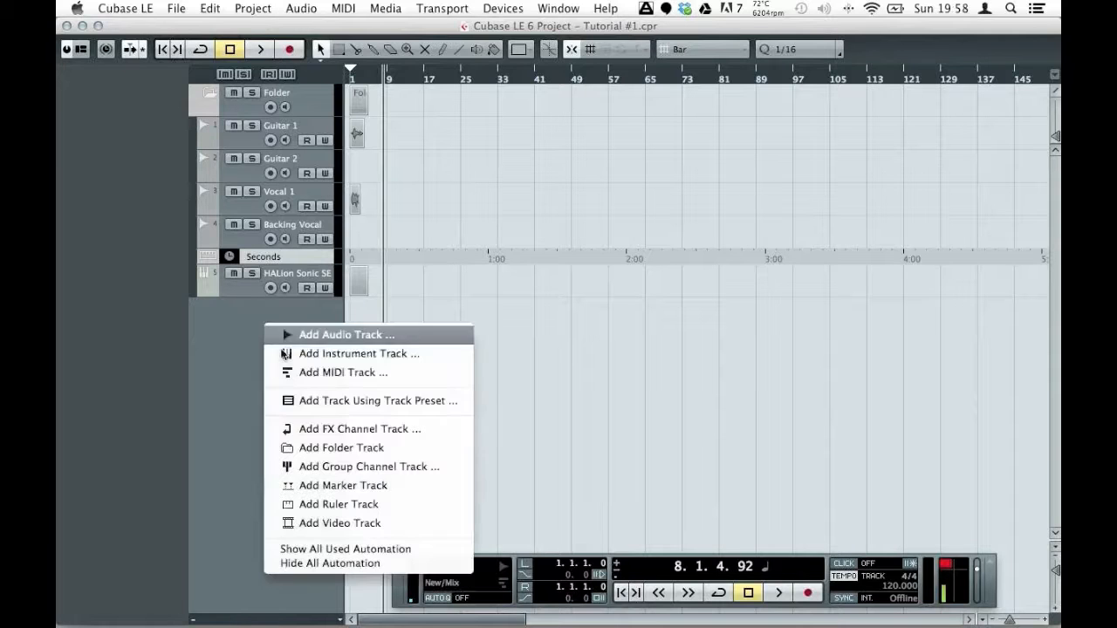
{"action": "left_click", "coordinate": [321, 493]}
{"action": "mouse_move", "coordinate": [242, 279]}
{"action": "left_mouse_down"}
{"action": "mouse_move", "coordinate": [264, 130]}
{"action": "mouse_move", "coordinate": [291, 88]}
{"action": "left_mouse_up"}
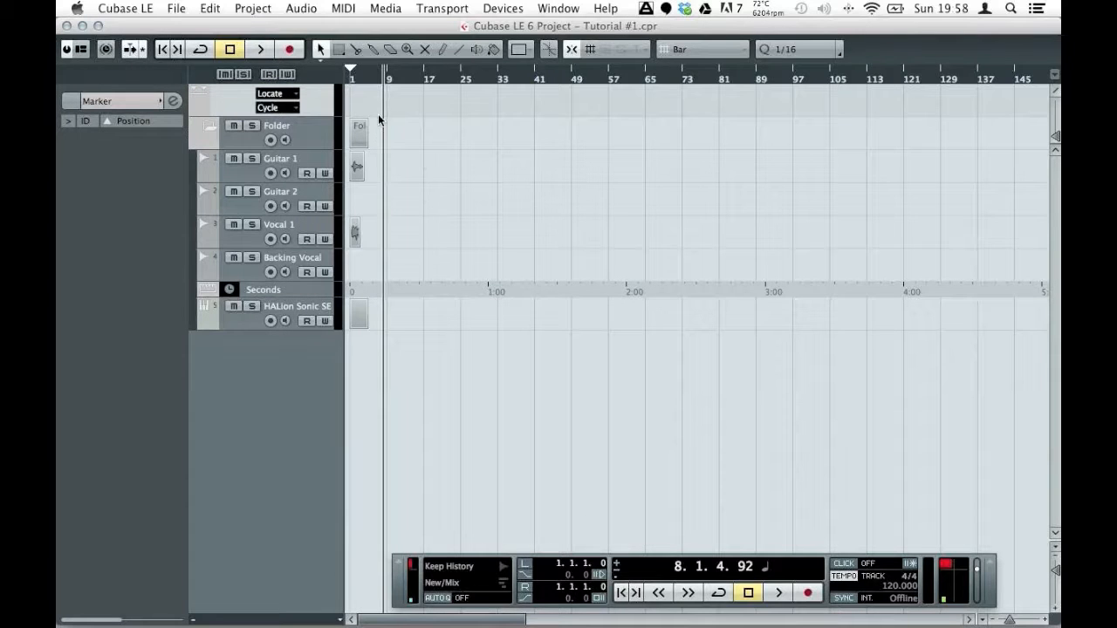
{"action": "left_click_drag", "start_coordinate": [314, 114], "coordinate": [320, 152]}
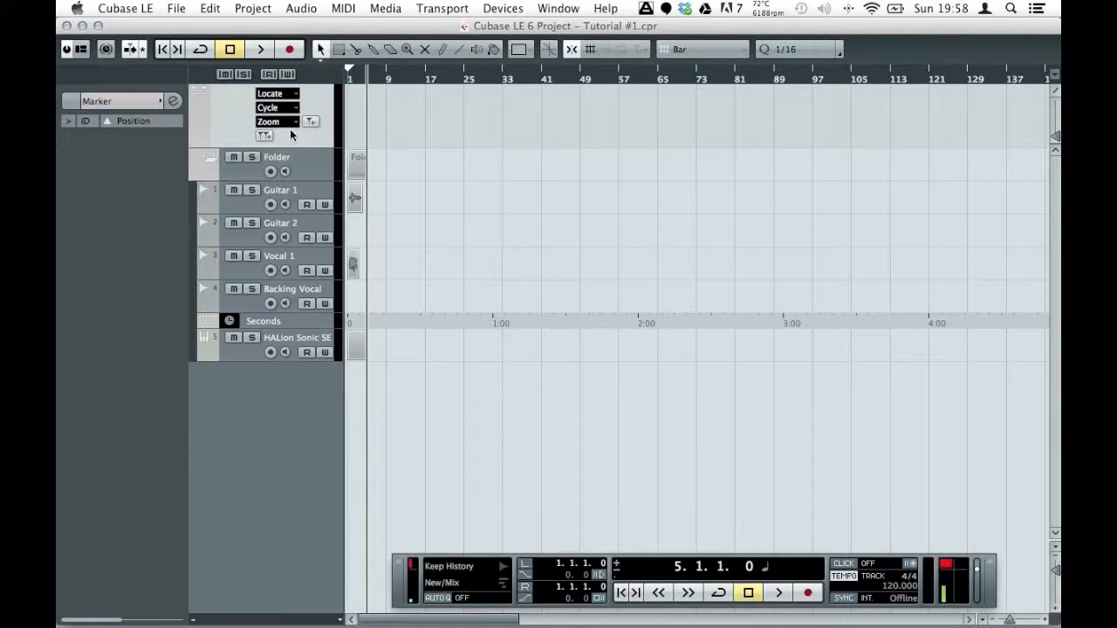
Add position markers at bars 9, 11 and 5 by placing the project cursor at each bar
{"action": "mouse_move", "coordinate": [374, 76]}
{"action": "left_mouse_down"}
{"action": "mouse_move", "coordinate": [392, 127]}
{"action": "mouse_move", "coordinate": [416, 113]}
{"action": "left_mouse_up"}
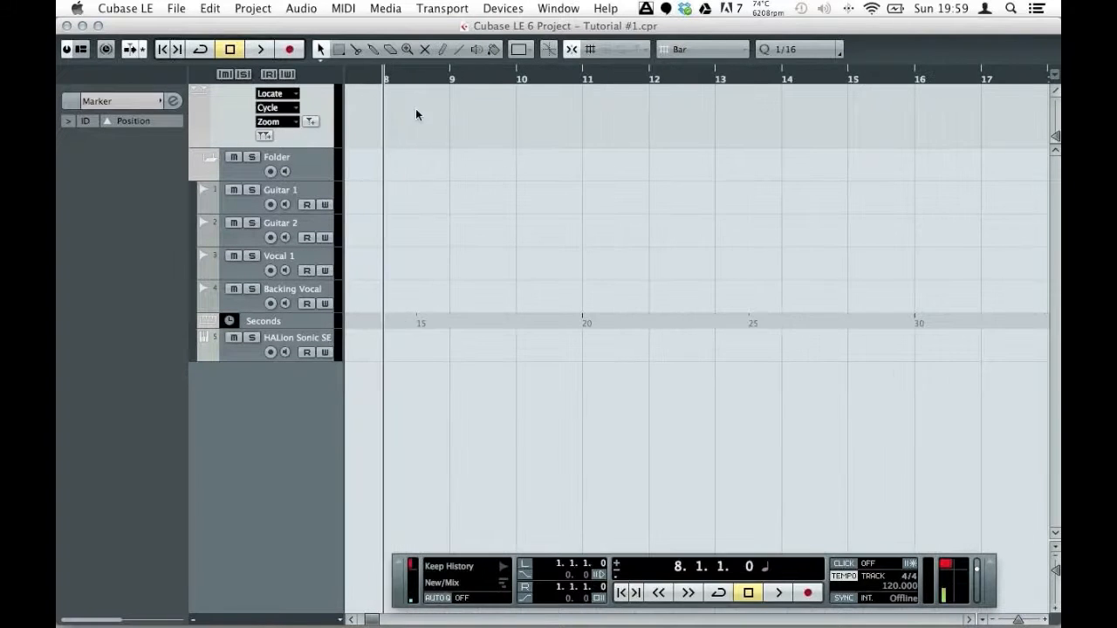
{"action": "left_click", "coordinate": [310, 122]}
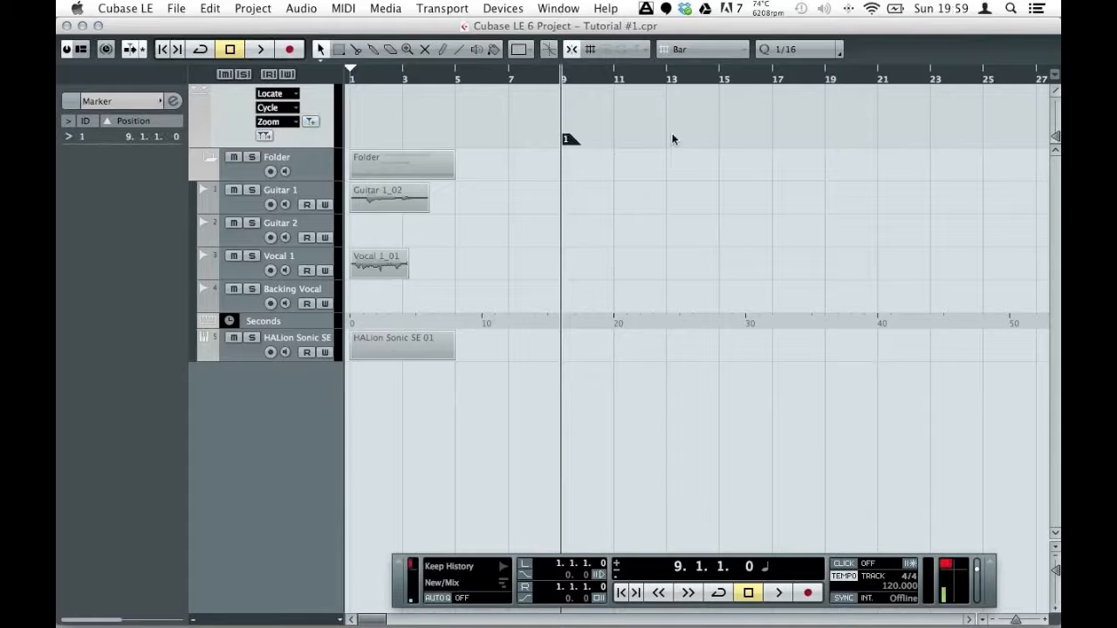
{"action": "left_click_drag", "start_coordinate": [569, 79], "coordinate": [613, 85]}
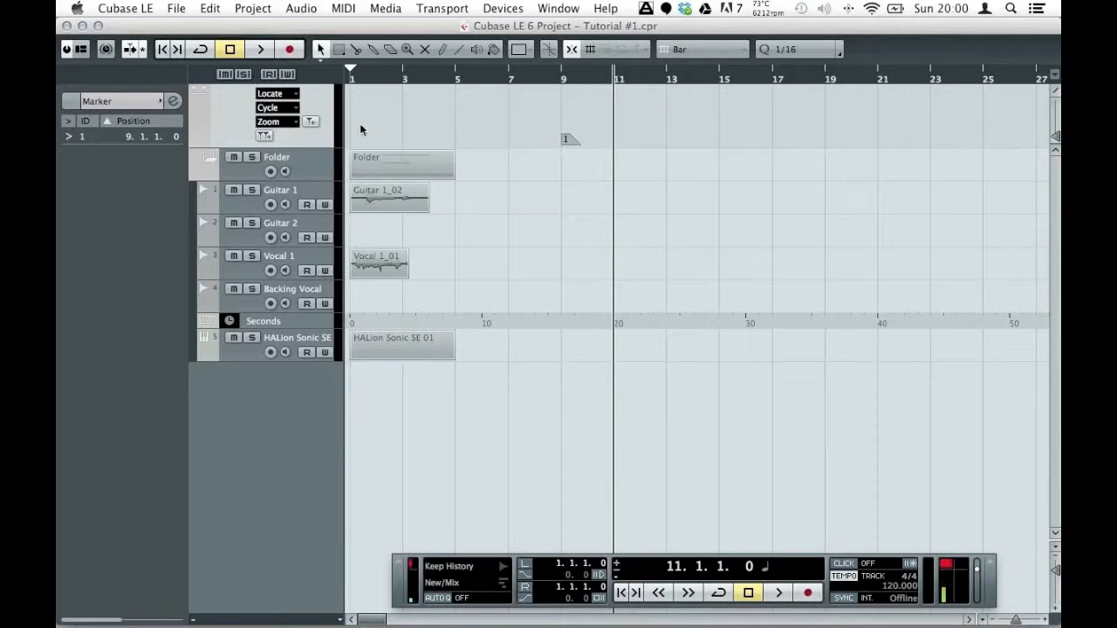
{"action": "left_click", "coordinate": [311, 121]}
{"action": "mouse_move", "coordinate": [613, 85]}
{"action": "left_mouse_down"}
{"action": "mouse_move", "coordinate": [616, 75]}
{"action": "mouse_move", "coordinate": [570, 75]}
{"action": "mouse_move", "coordinate": [455, 87]}
{"action": "left_mouse_up"}
{"action": "left_click", "coordinate": [310, 121]}
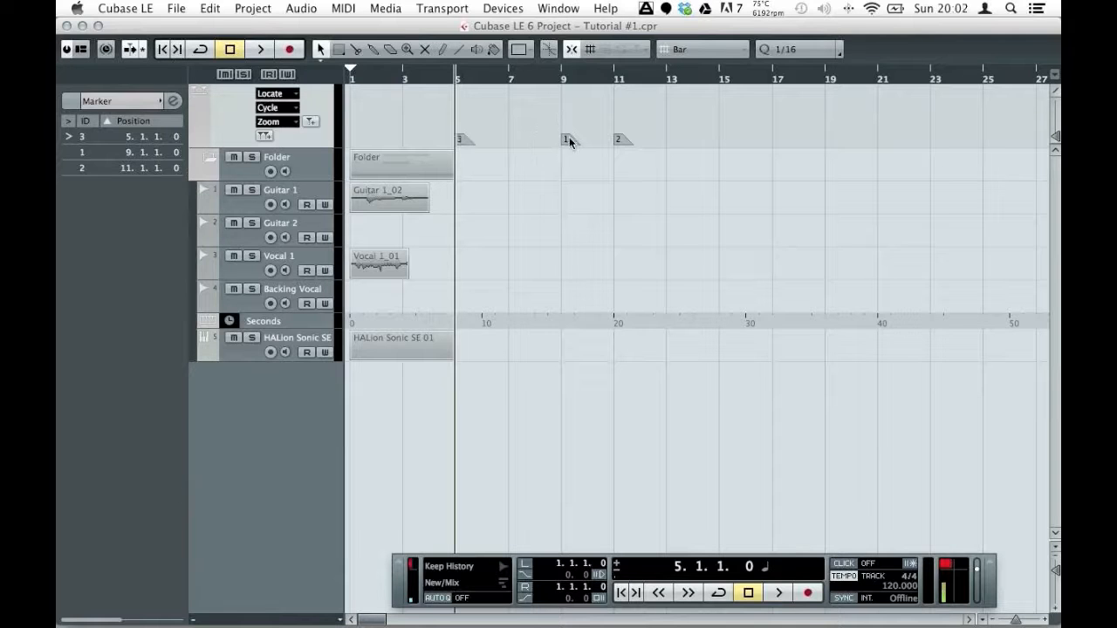
Move marker 1 to bar 7 and marker 2 to bar 9 on the marker track
{"action": "left_click", "coordinate": [571, 141]}
{"action": "left_click_drag", "start_coordinate": [565, 142], "coordinate": [514, 141]}
{"action": "left_click", "coordinate": [623, 140]}
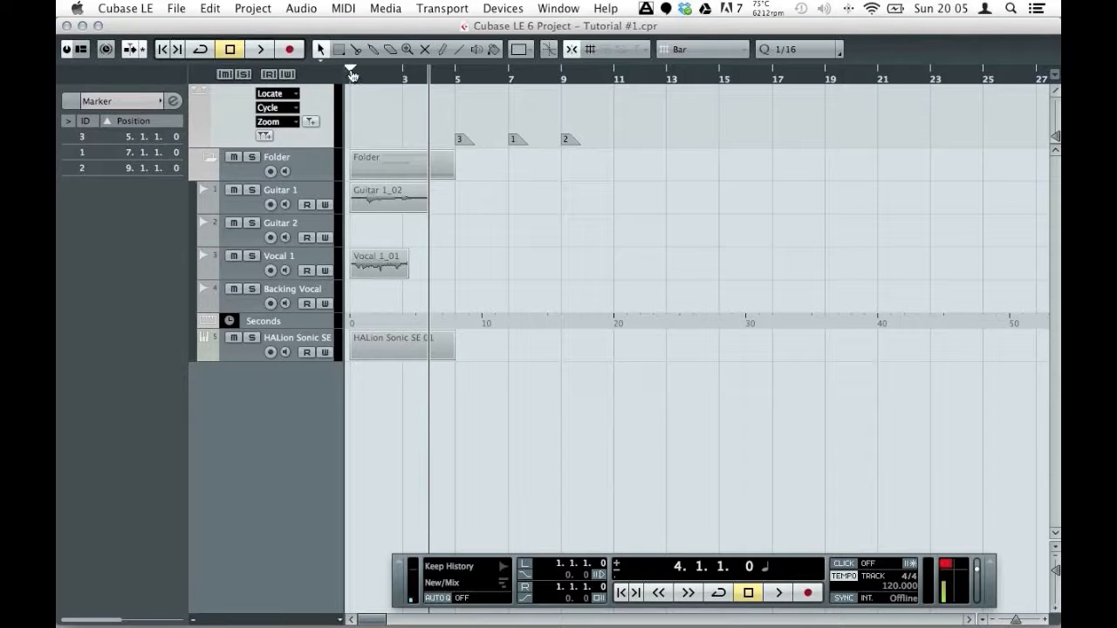
Set the cycle range from bar 11 to bar 15, enable cycle mode, and play the loop briefly
{"action": "left_click_drag", "start_coordinate": [351, 77], "coordinate": [715, 73]}
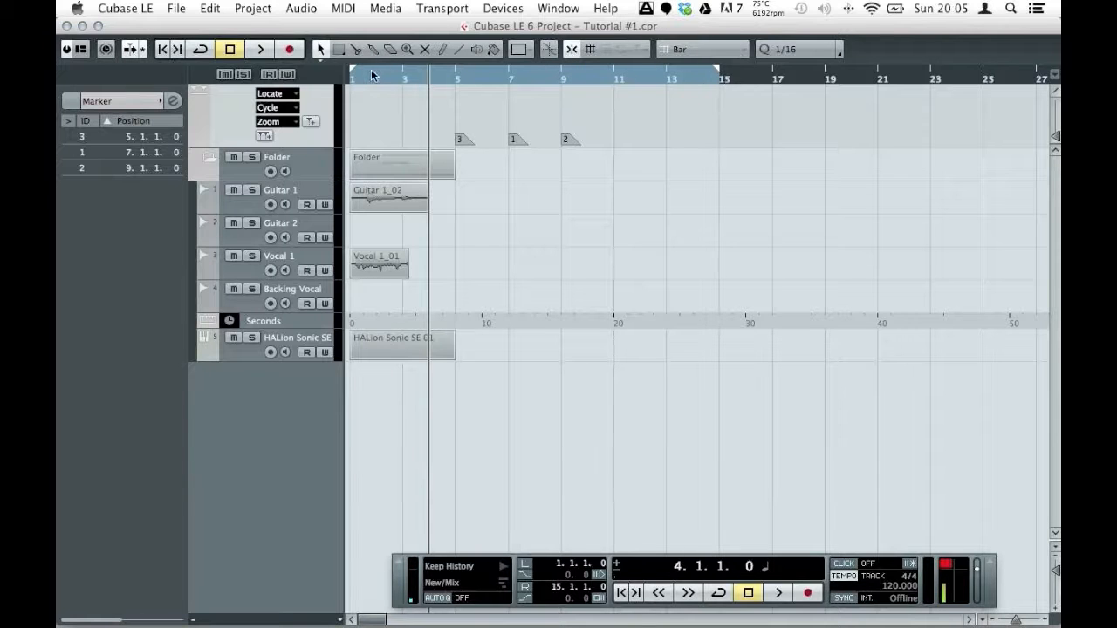
{"action": "left_click_drag", "start_coordinate": [353, 75], "coordinate": [613, 70]}
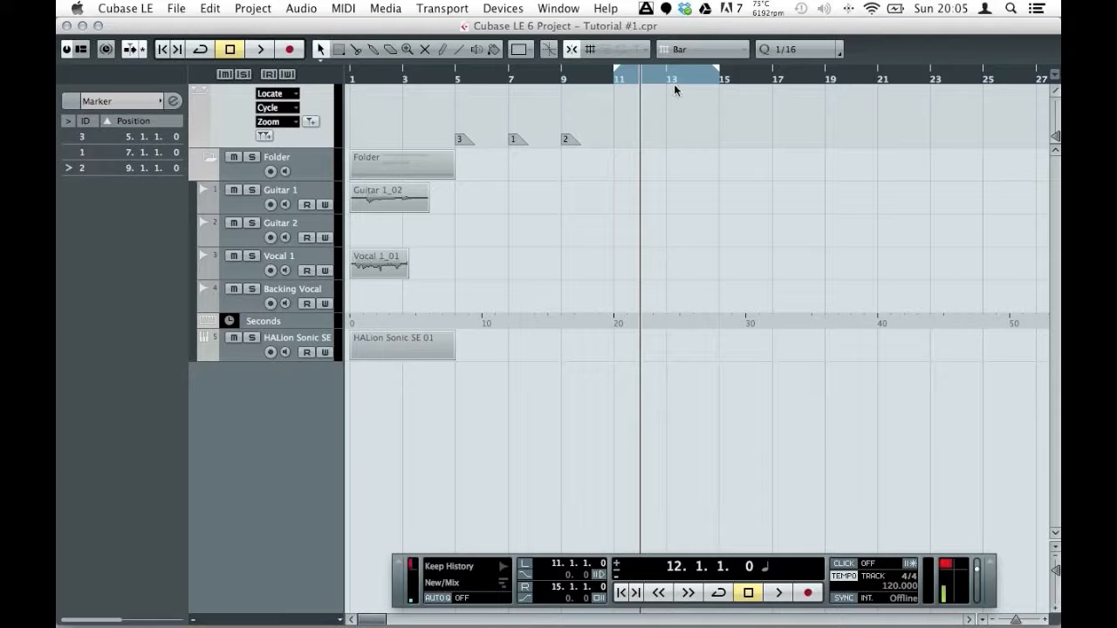
{"action": "left_click", "coordinate": [199, 51]}
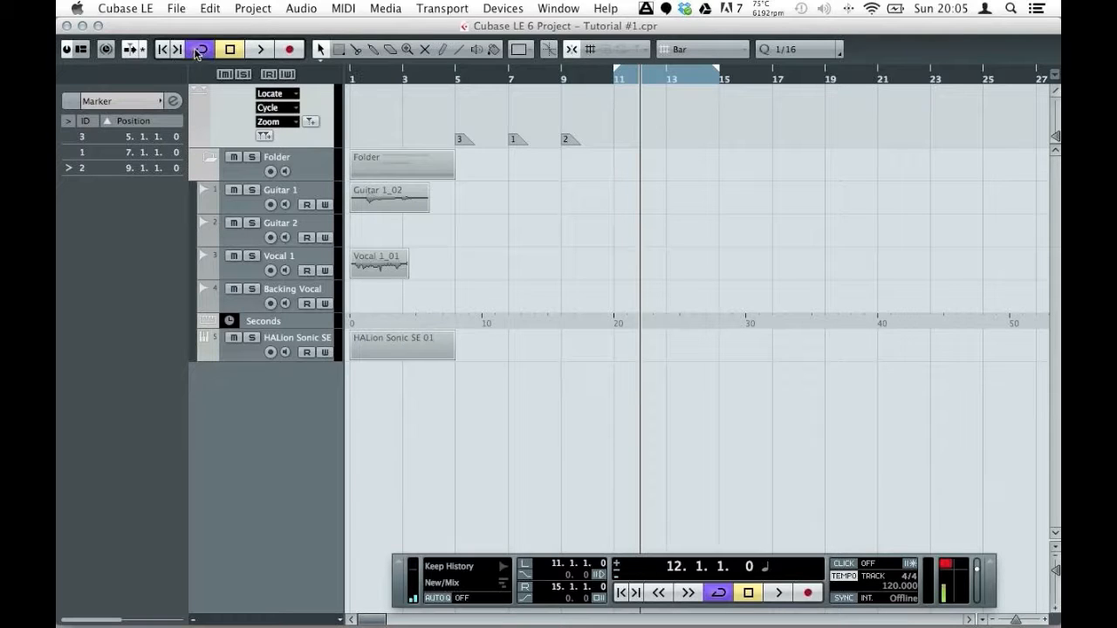
{"action": "left_click", "coordinate": [258, 54]}
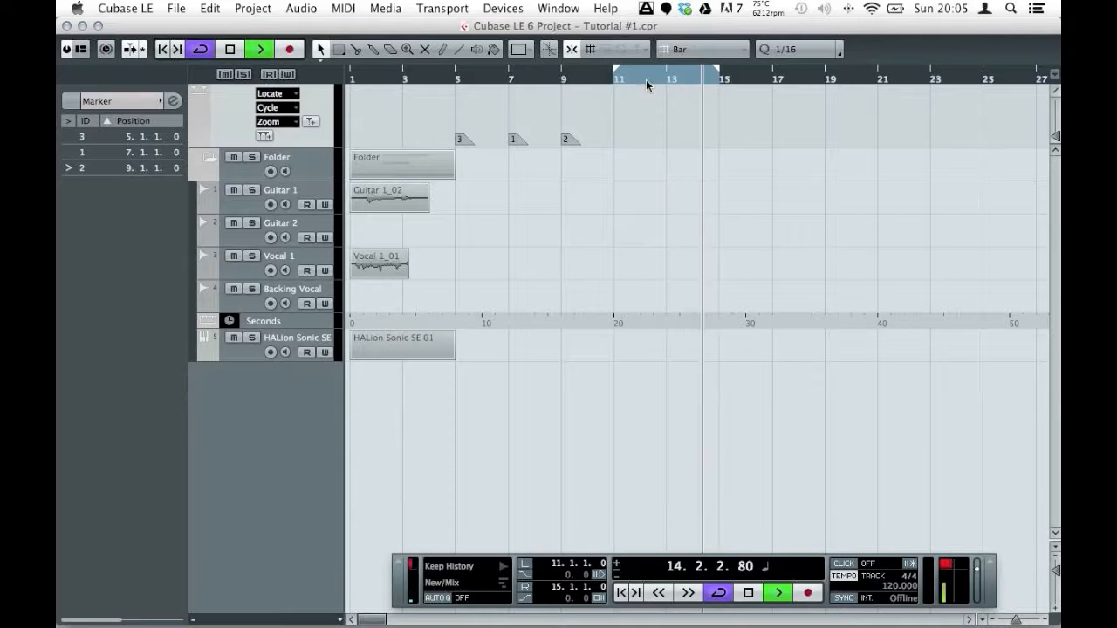
{"action": "key", "text": "space"}
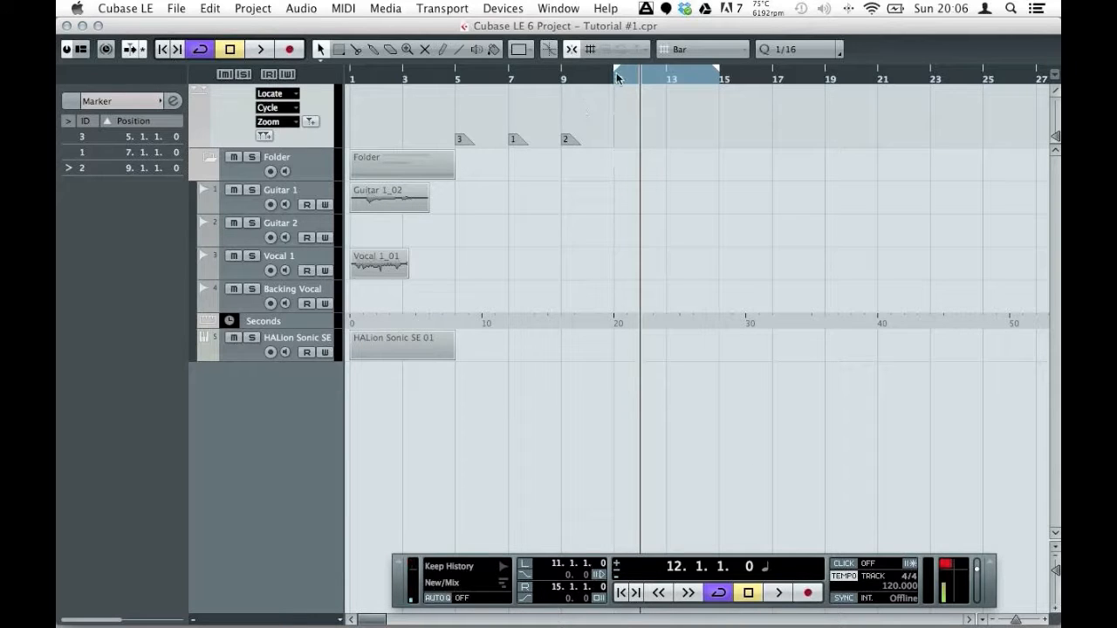
Collapse the cycle range to bar 1, and redefine it with the left locator at bar 11 and the right at bar 15
{"action": "left_click_drag", "start_coordinate": [620, 86], "coordinate": [345, 73]}
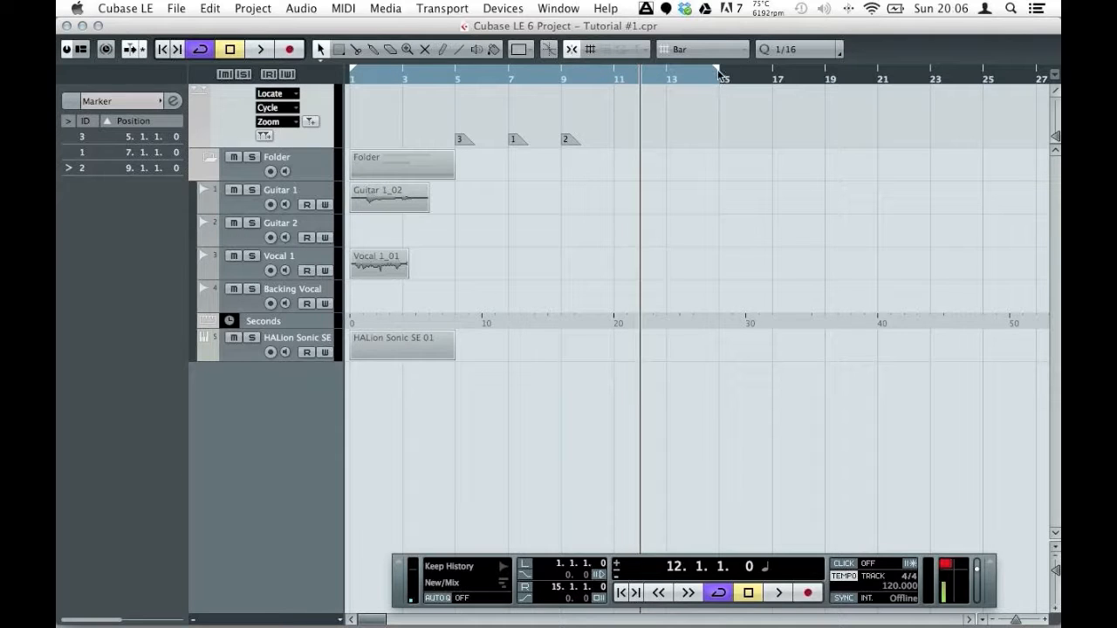
{"action": "left_click_drag", "start_coordinate": [717, 74], "coordinate": [355, 79]}
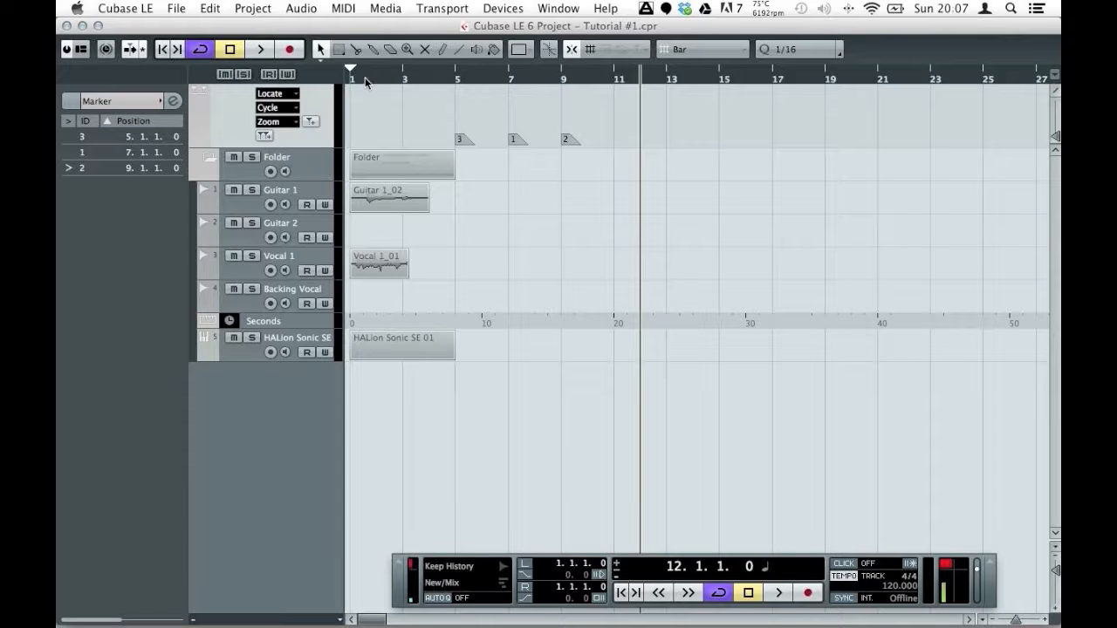
{"action": "left_click", "coordinate": [615, 81], "text": "super"}
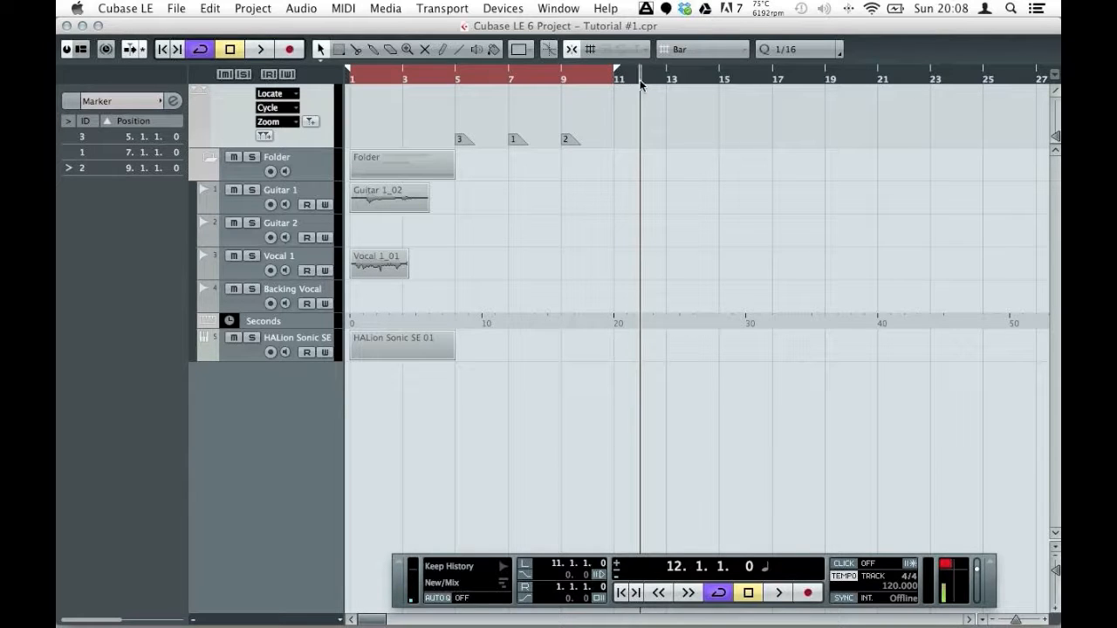
{"action": "left_click", "coordinate": [723, 81], "text": "alt"}
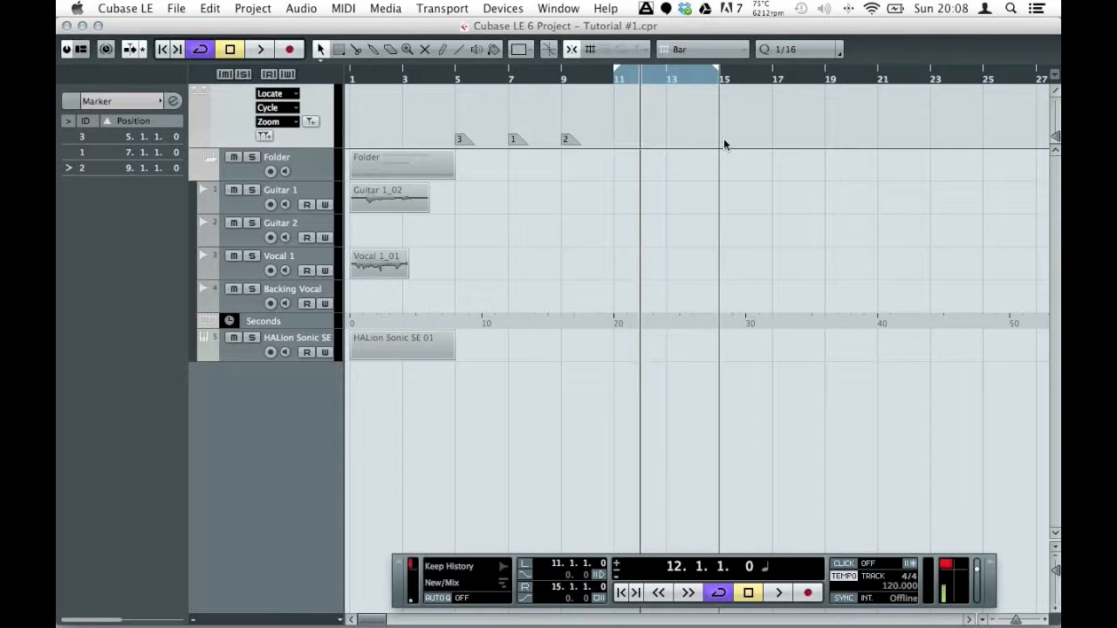
Add a cycle marker over bars 11 to 15 and name the markers Intro, Verse 1, Chorus and Cycle1 in the Marker window
{"action": "left_click", "coordinate": [263, 136]}
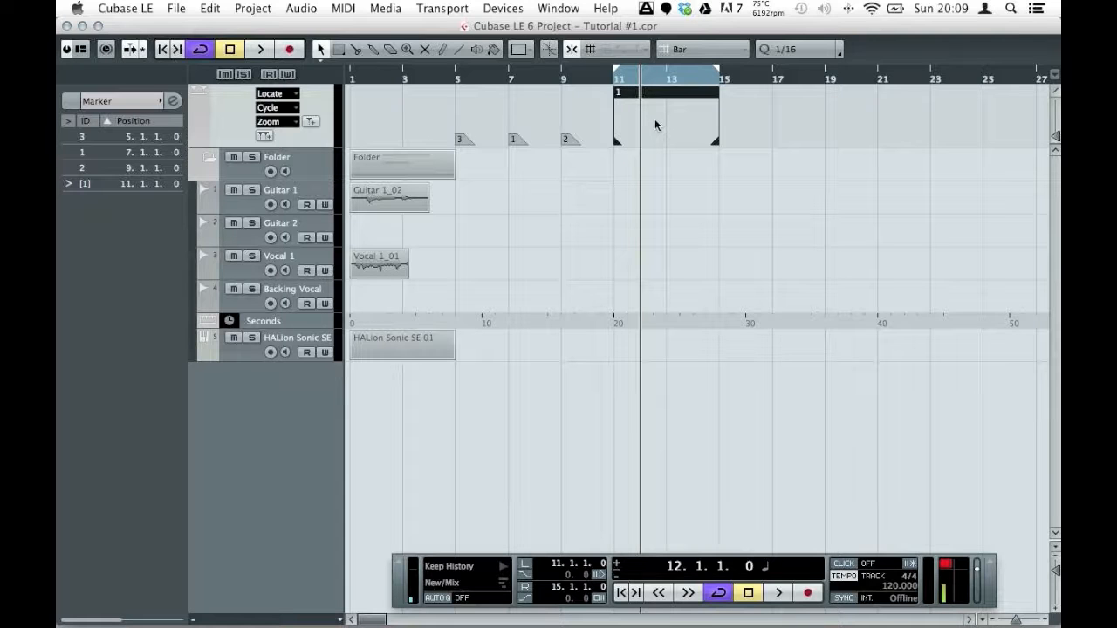
{"action": "key", "text": "super+m"}
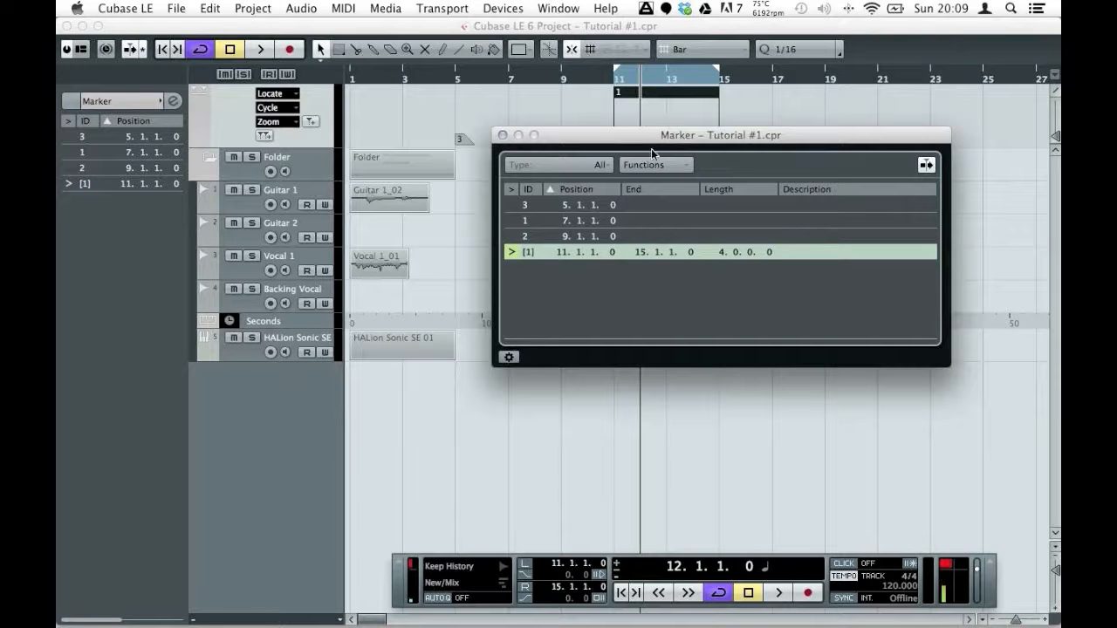
{"action": "left_click_drag", "start_coordinate": [636, 138], "coordinate": [475, 115]}
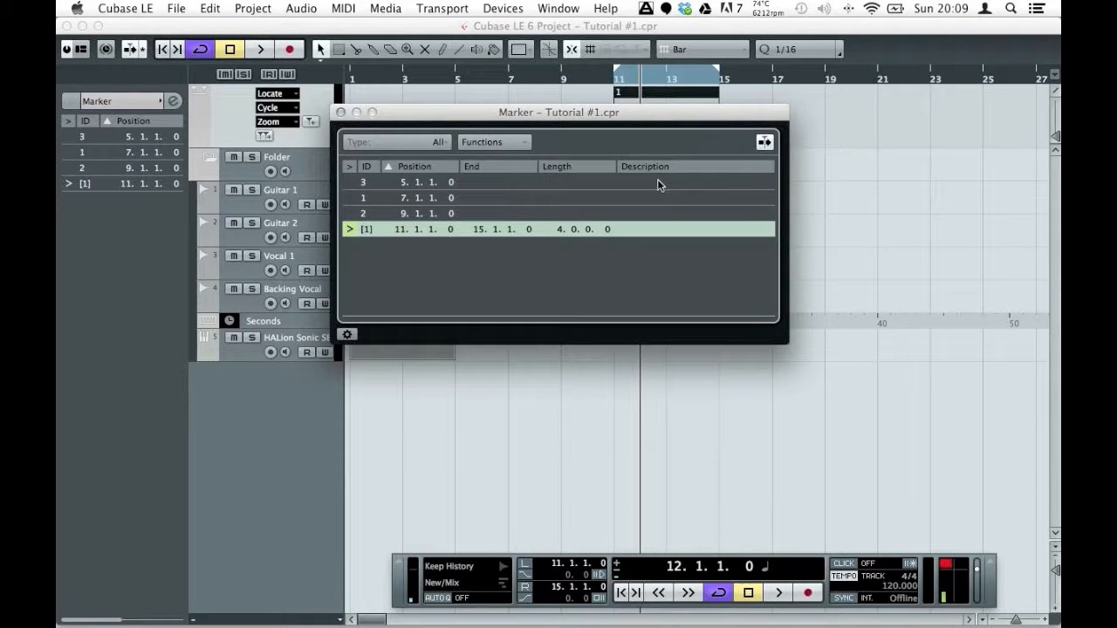
{"action": "left_click_drag", "start_coordinate": [653, 180], "coordinate": [620, 189]}
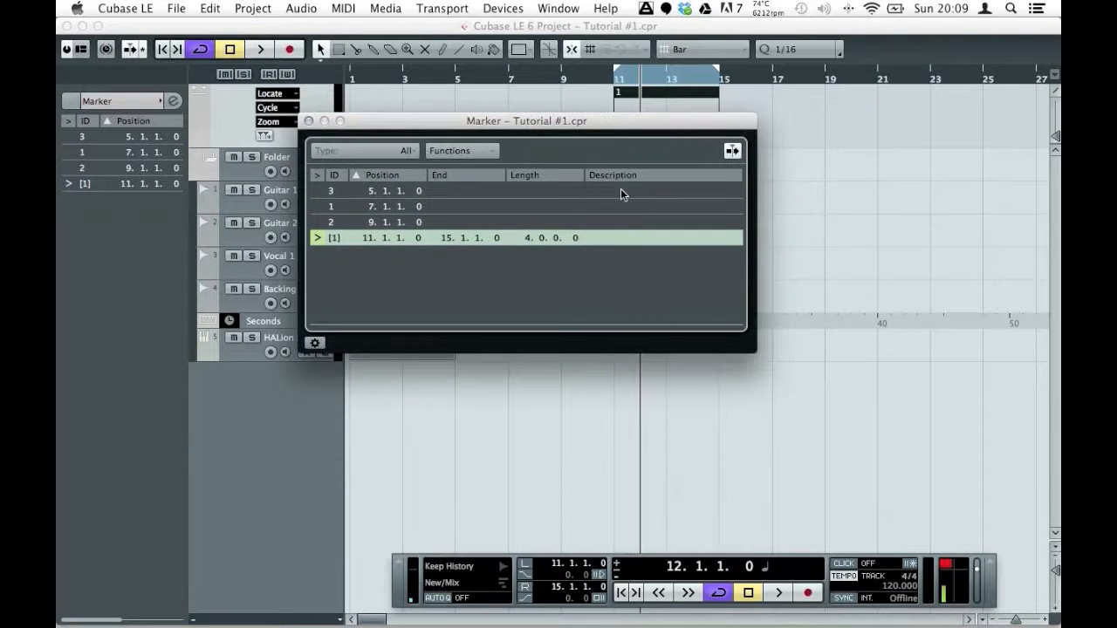
{"action": "left_click", "coordinate": [608, 188]}
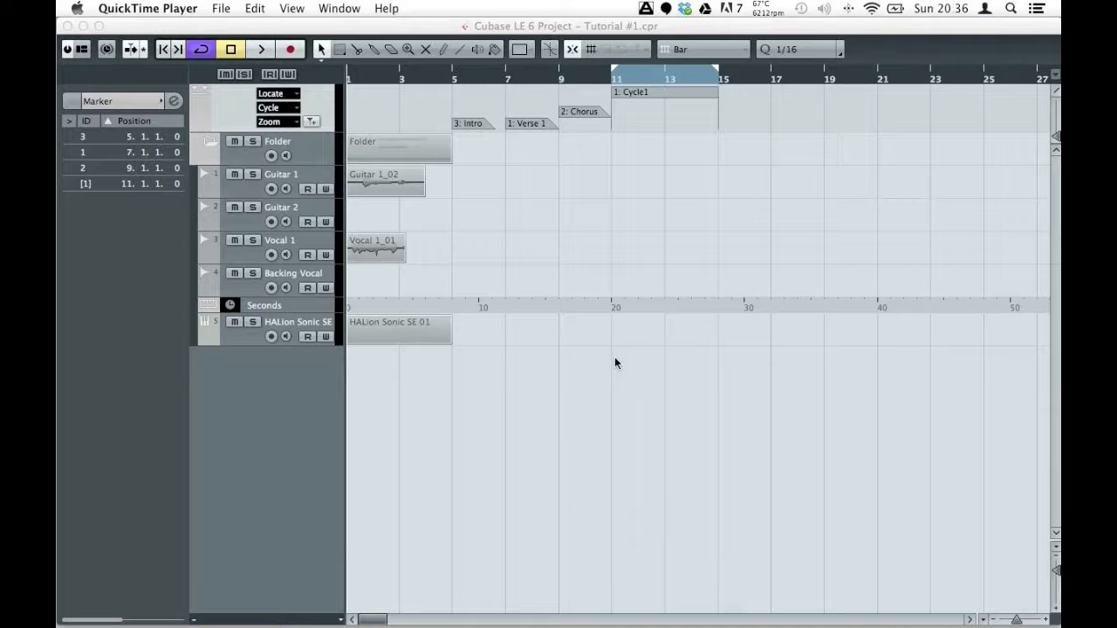
Switch back to Cubase LE, clear the events and markers, and tidy the track list with the Seconds ruler on top and a shorter marker track
{"action": "left_click", "coordinate": [539, 154]}
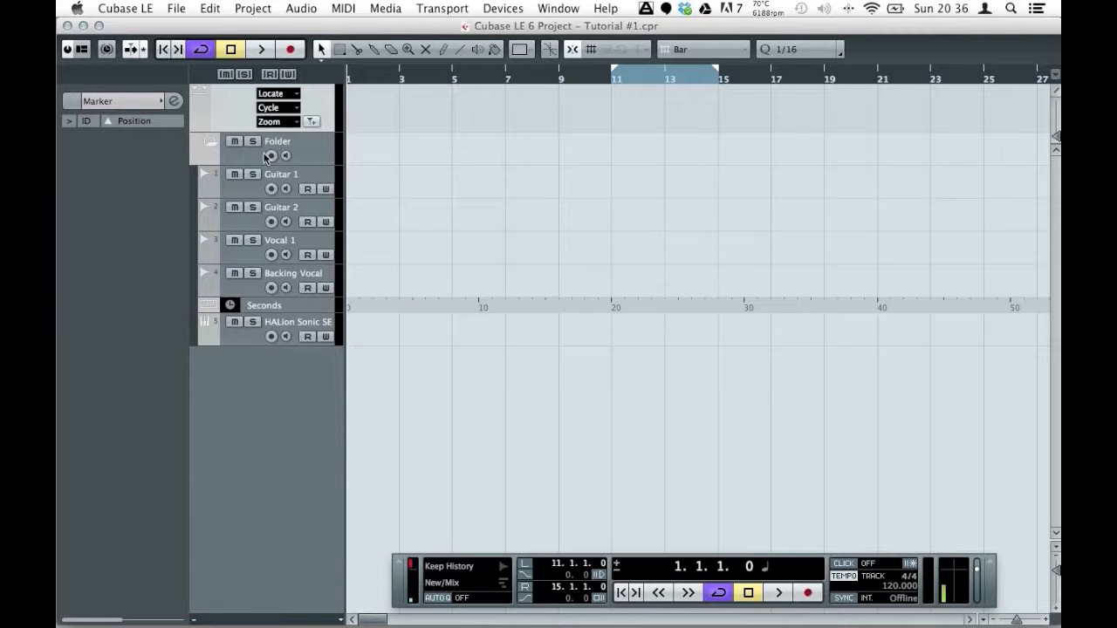
{"action": "left_click_drag", "start_coordinate": [205, 308], "coordinate": [213, 100]}
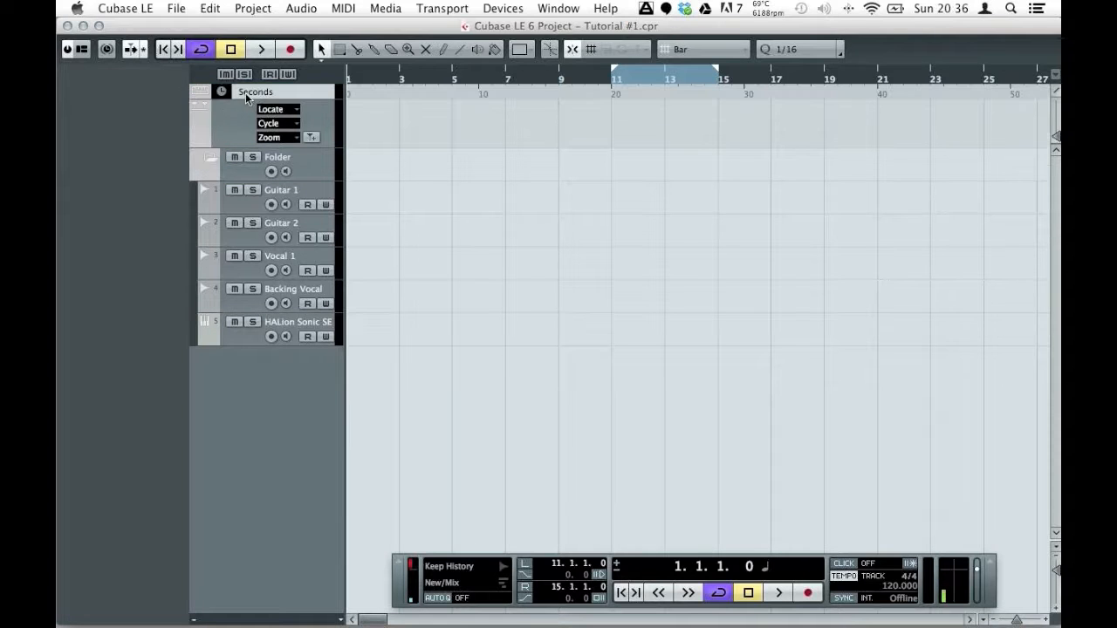
{"action": "mouse_move", "coordinate": [222, 145]}
{"action": "left_mouse_down"}
{"action": "mouse_move", "coordinate": [236, 142]}
{"action": "mouse_move", "coordinate": [242, 114]}
{"action": "left_mouse_up"}
{"action": "left_click", "coordinate": [240, 146]}
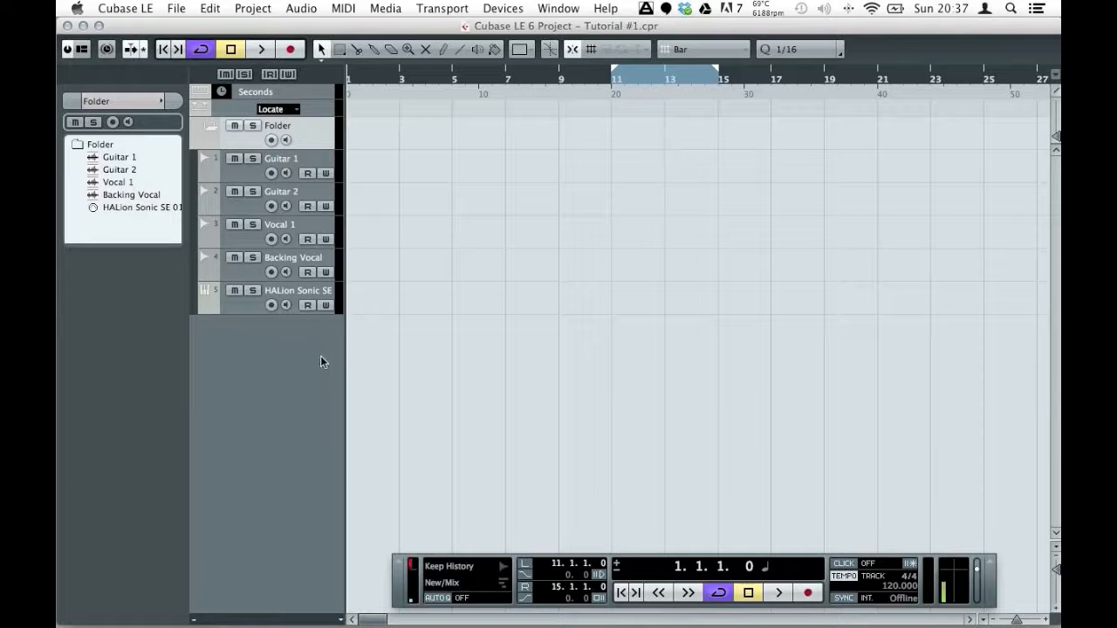
Add one stereo group channel track and increase its track height to reveal its volume controls
{"action": "right_click", "coordinate": [281, 367]}
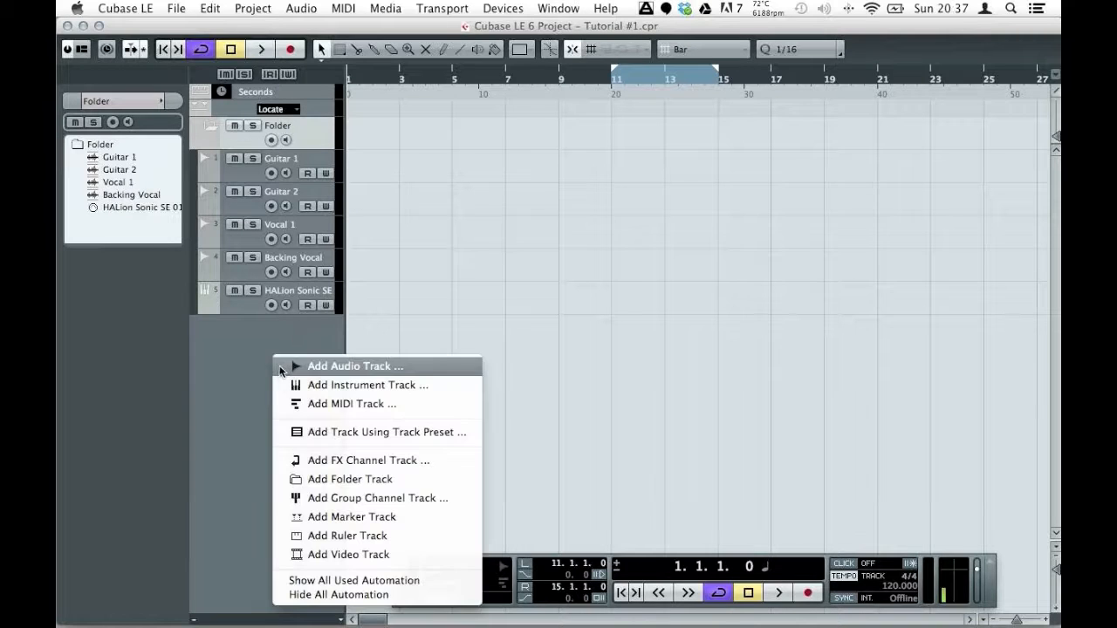
{"action": "left_click", "coordinate": [405, 501]}
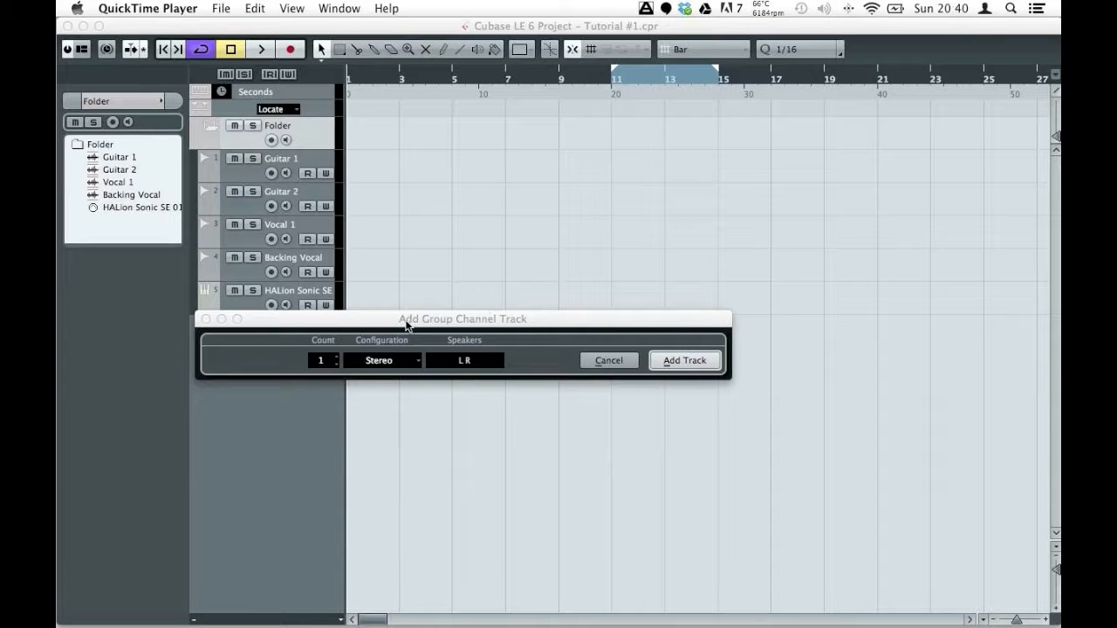
{"action": "left_click", "coordinate": [369, 319]}
{"action": "left_click_drag", "start_coordinate": [369, 319], "coordinate": [553, 359]}
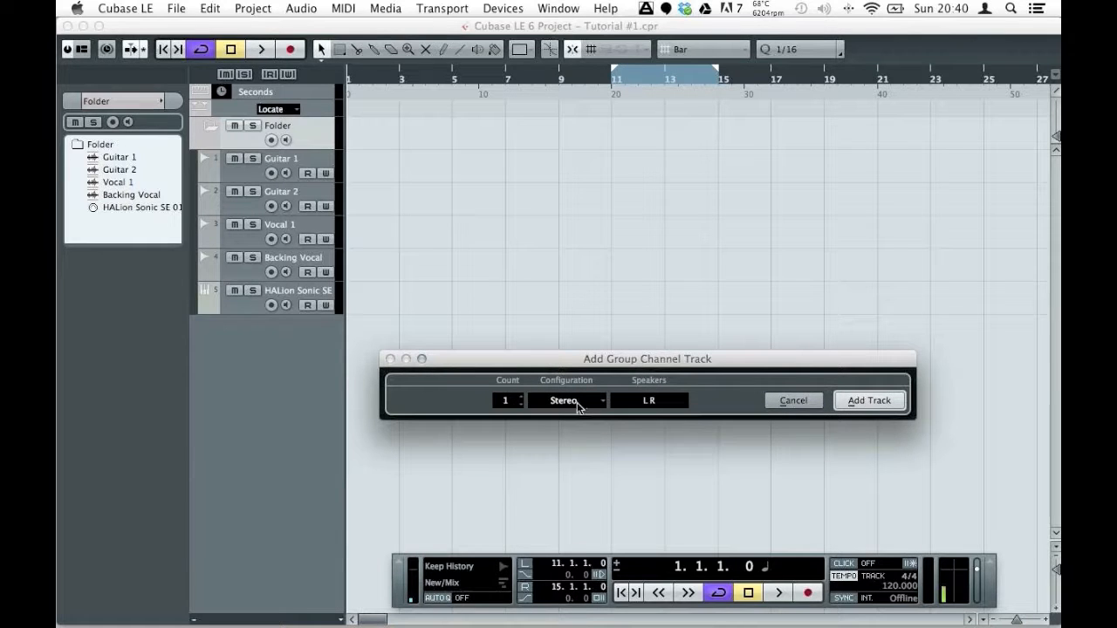
{"action": "left_click", "coordinate": [866, 400]}
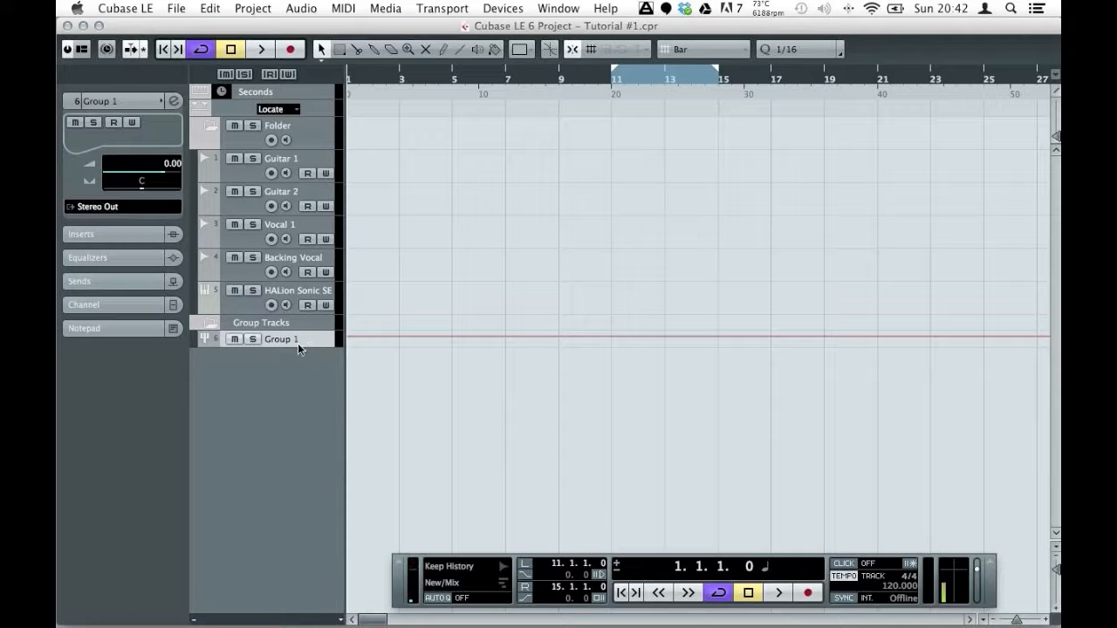
{"action": "left_click_drag", "start_coordinate": [300, 346], "coordinate": [310, 393]}
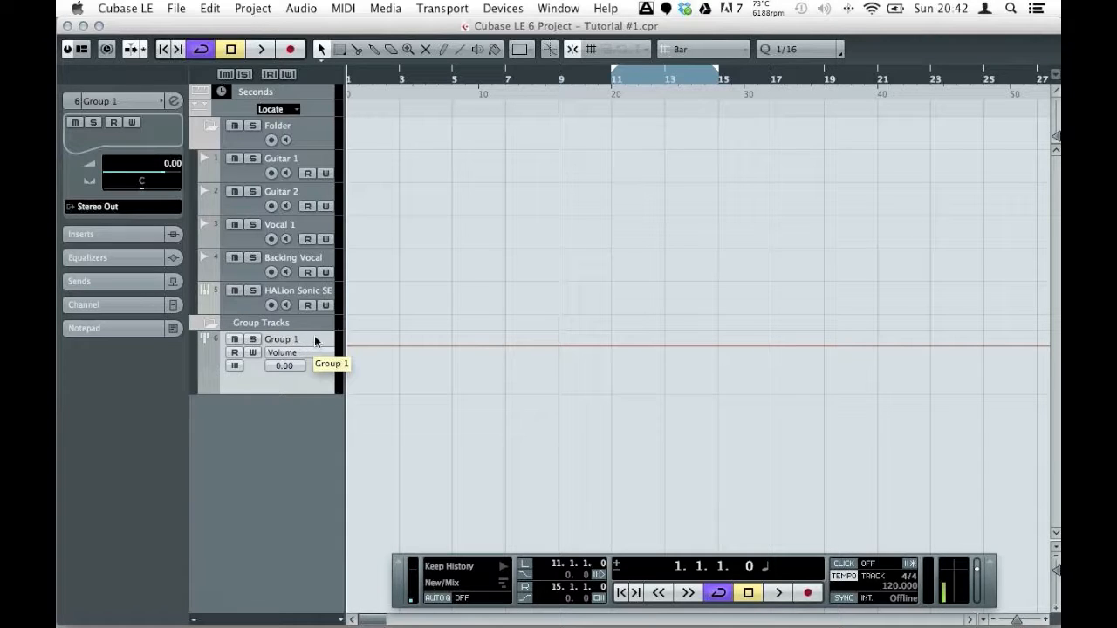
Rename the group channel track as Guitar Group
{"action": "double_click", "coordinate": [307, 337]}
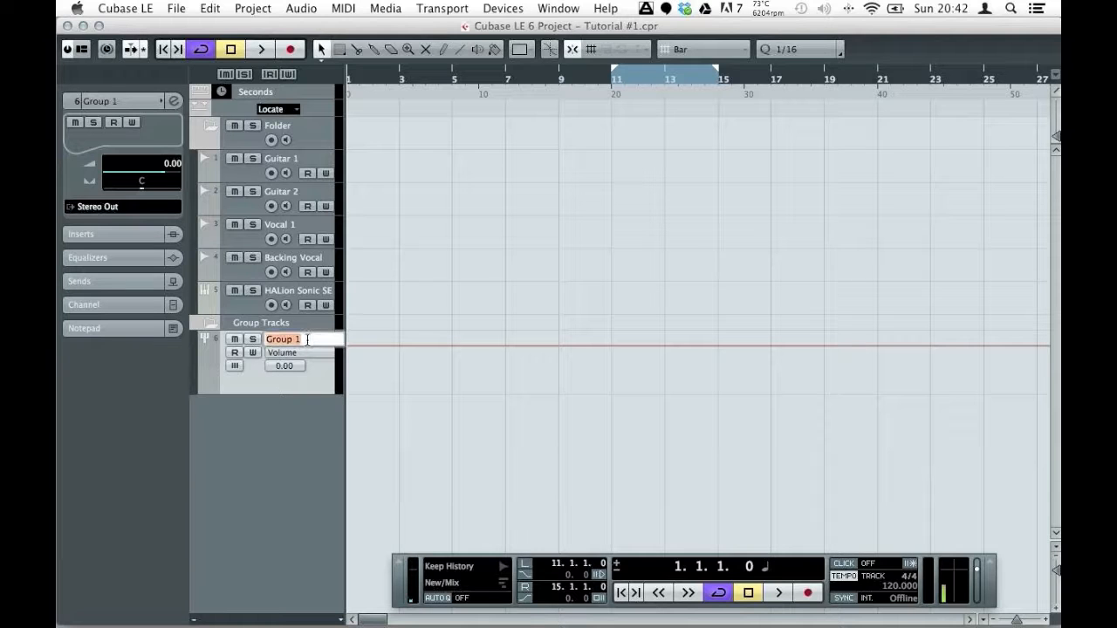
{"action": "type", "text": "Guitar G"}
{"action": "type", "text": "ropu"}
{"action": "key", "text": "BackSpace"}
{"action": "key", "text": "BackSpace"}
{"action": "type", "text": "up"}
{"action": "key", "text": "Return"}
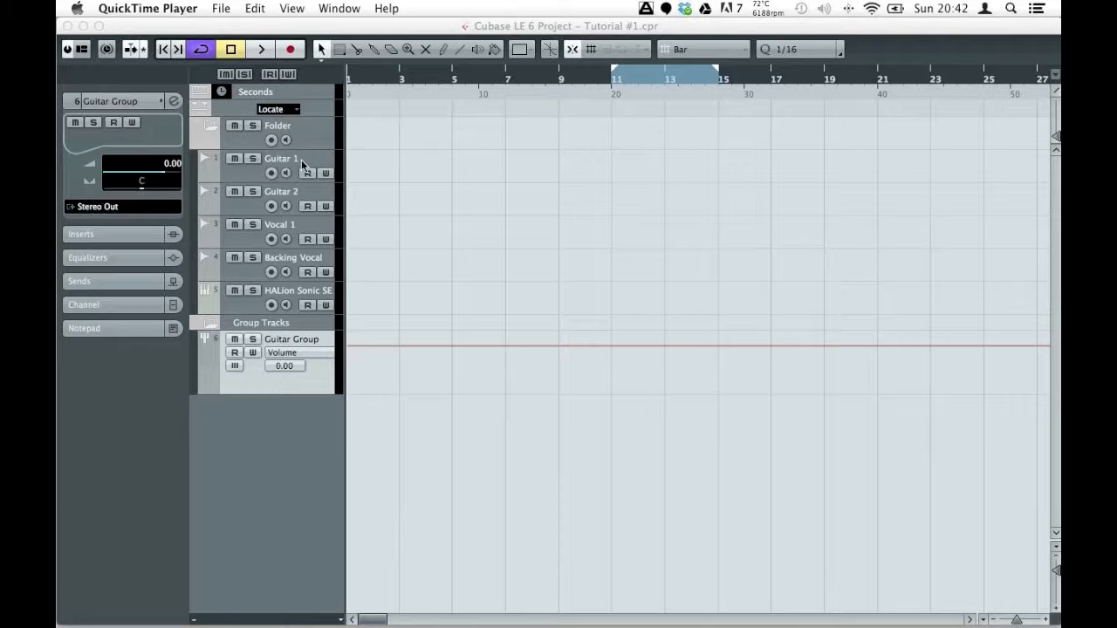
Route the outputs of the Guitar 1 and Guitar 2 tracks to the Guitar Group channel
{"action": "left_click", "coordinate": [296, 161]}
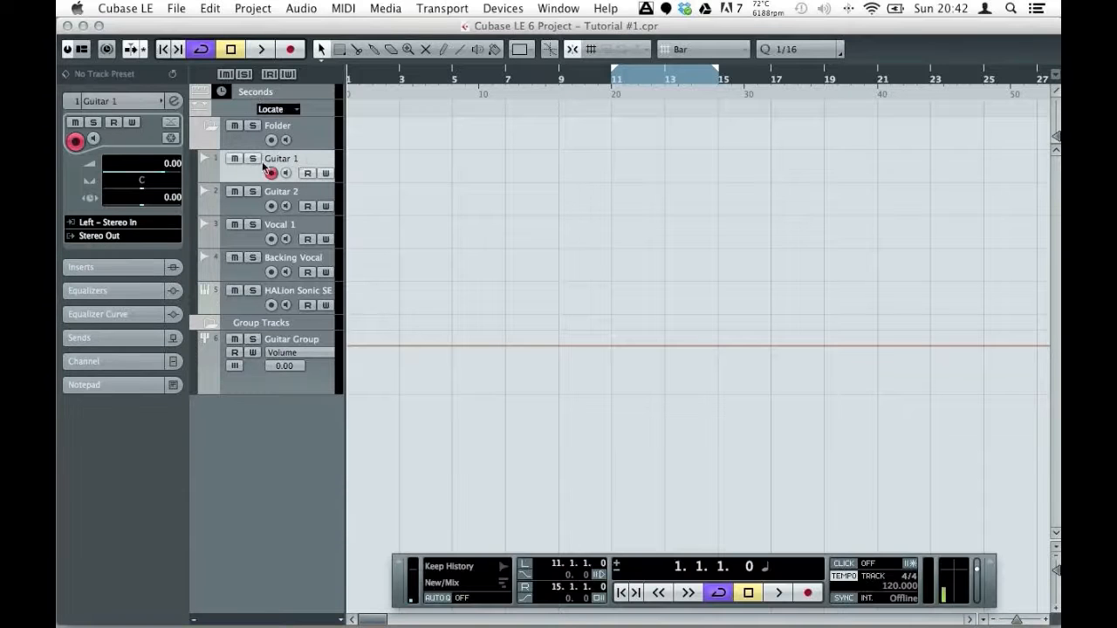
{"action": "left_click", "coordinate": [116, 240]}
{"action": "left_click", "coordinate": [114, 268]}
{"action": "left_click", "coordinate": [102, 240]}
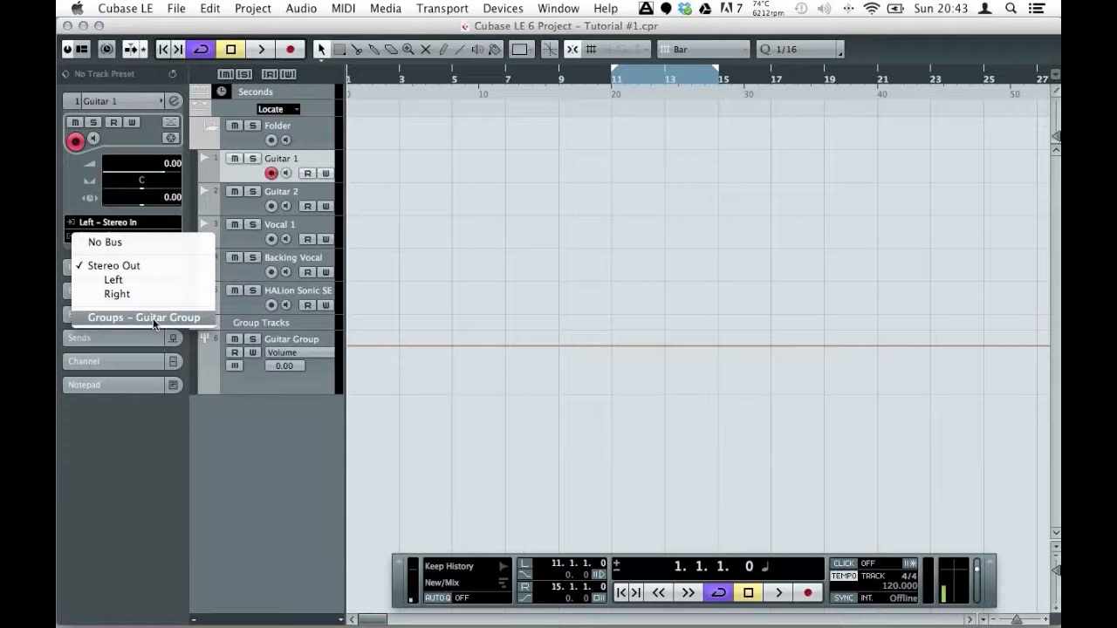
{"action": "left_click", "coordinate": [177, 319]}
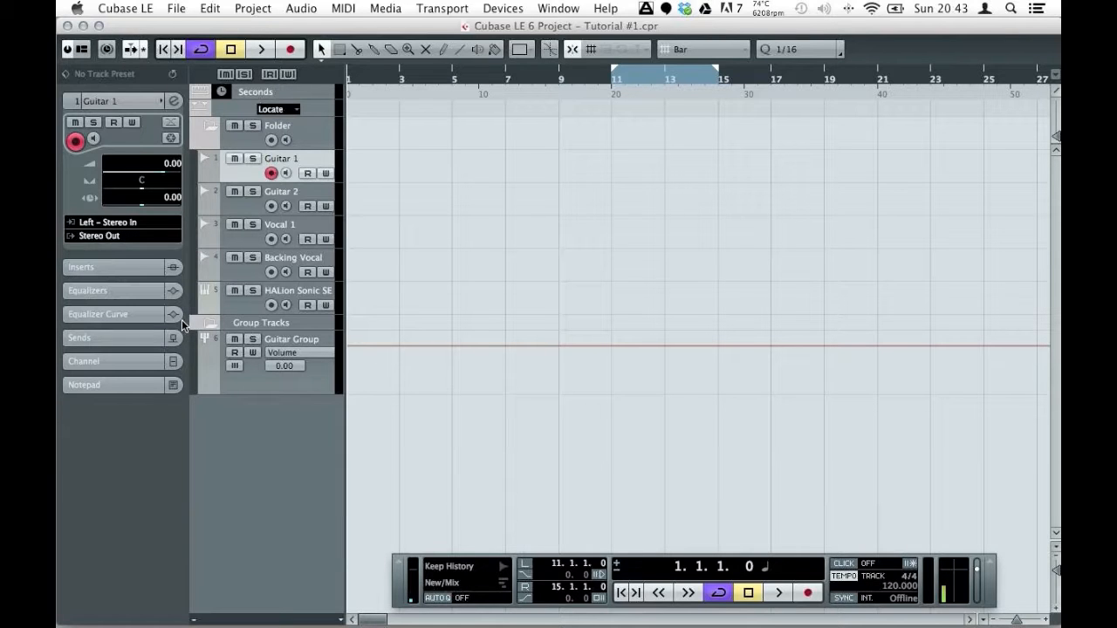
{"action": "left_click", "coordinate": [249, 205]}
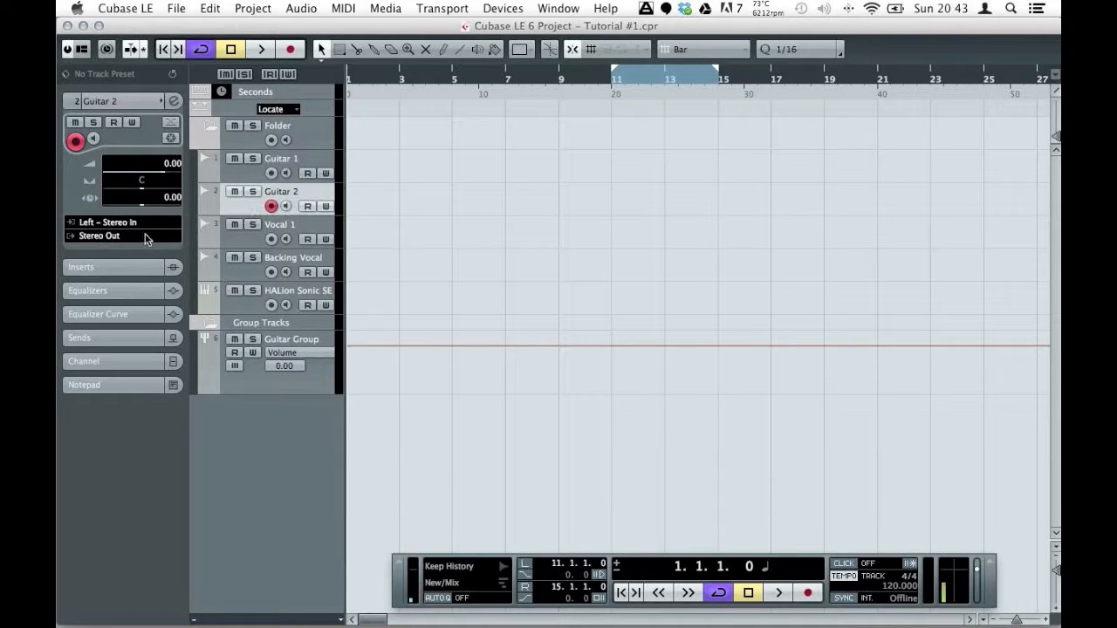
{"action": "left_click", "coordinate": [122, 235]}
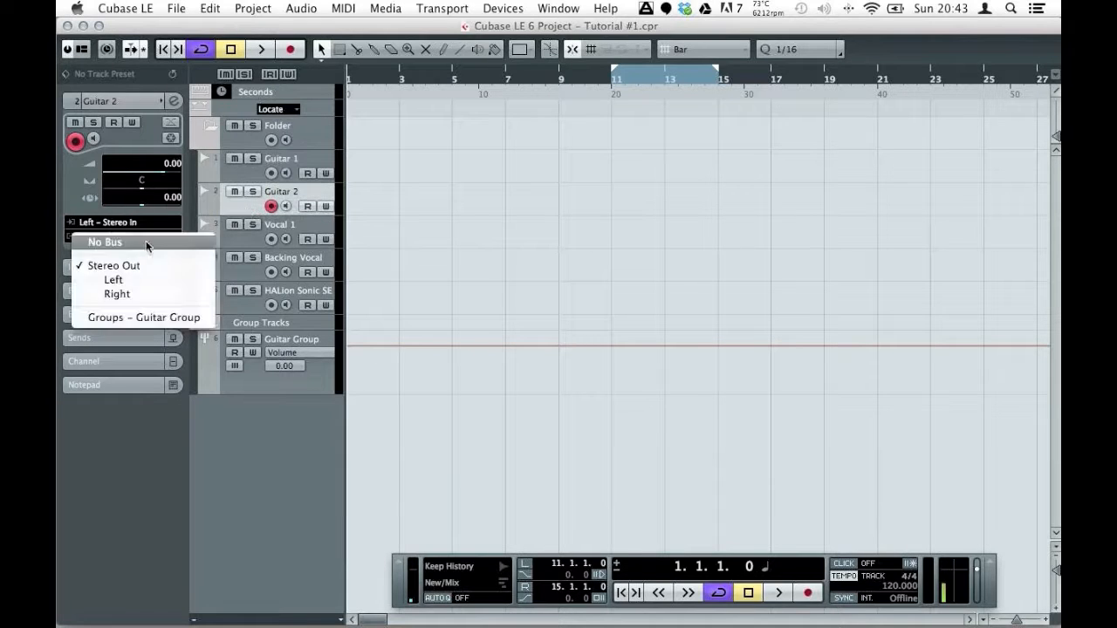
{"action": "left_click", "coordinate": [152, 319]}
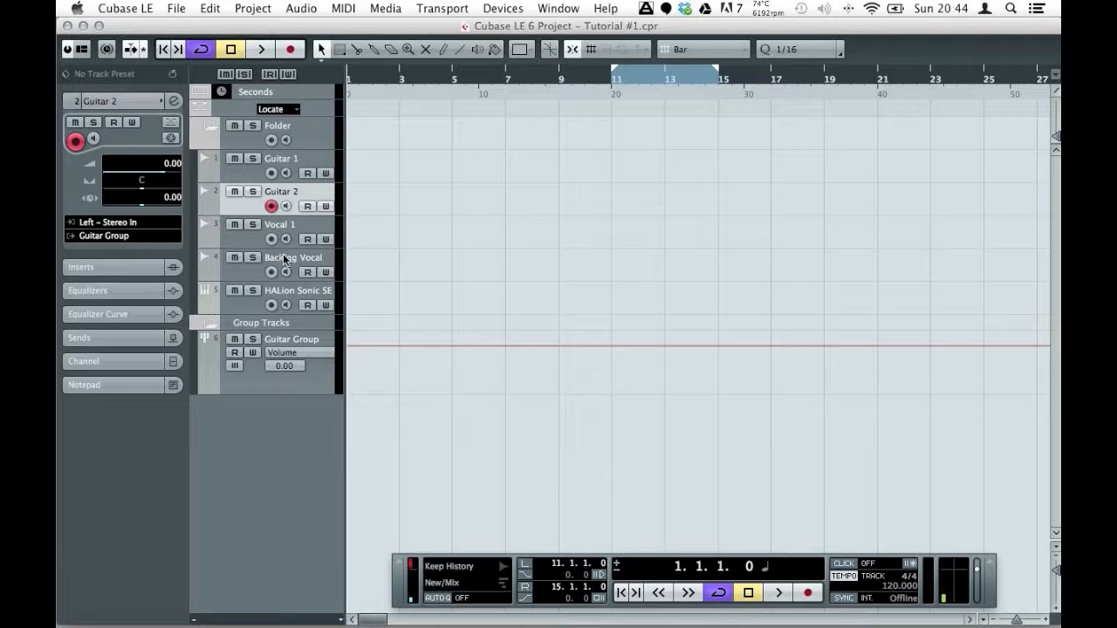
Lower the Guitar Group fader to -1.50 in the Mixer and close the Mixer
{"action": "left_click", "coordinate": [295, 163]}
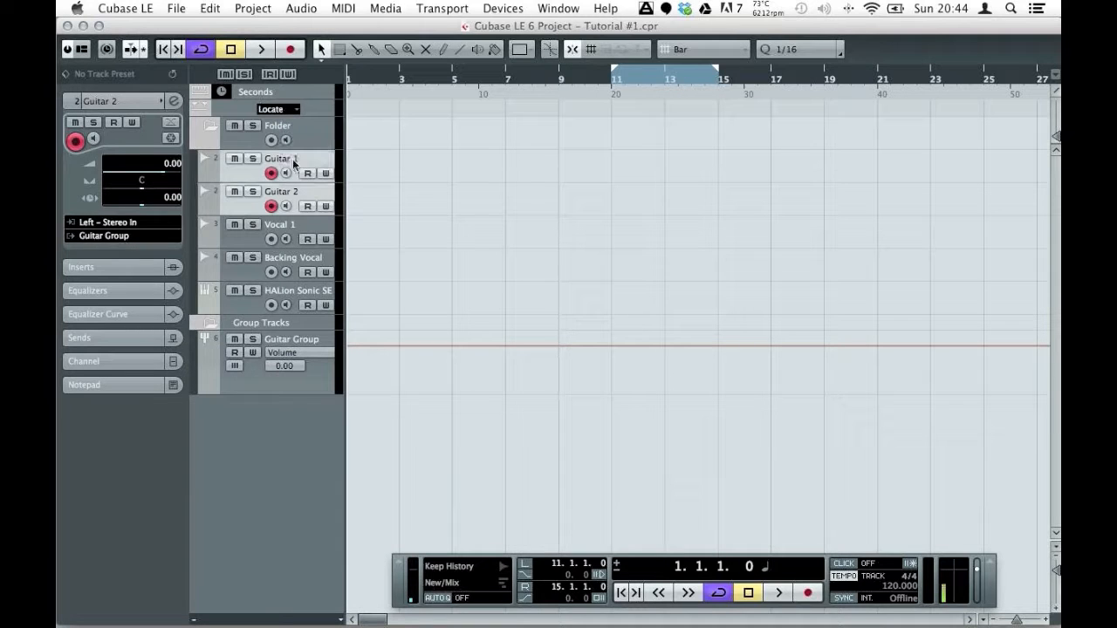
{"action": "left_click", "coordinate": [324, 375]}
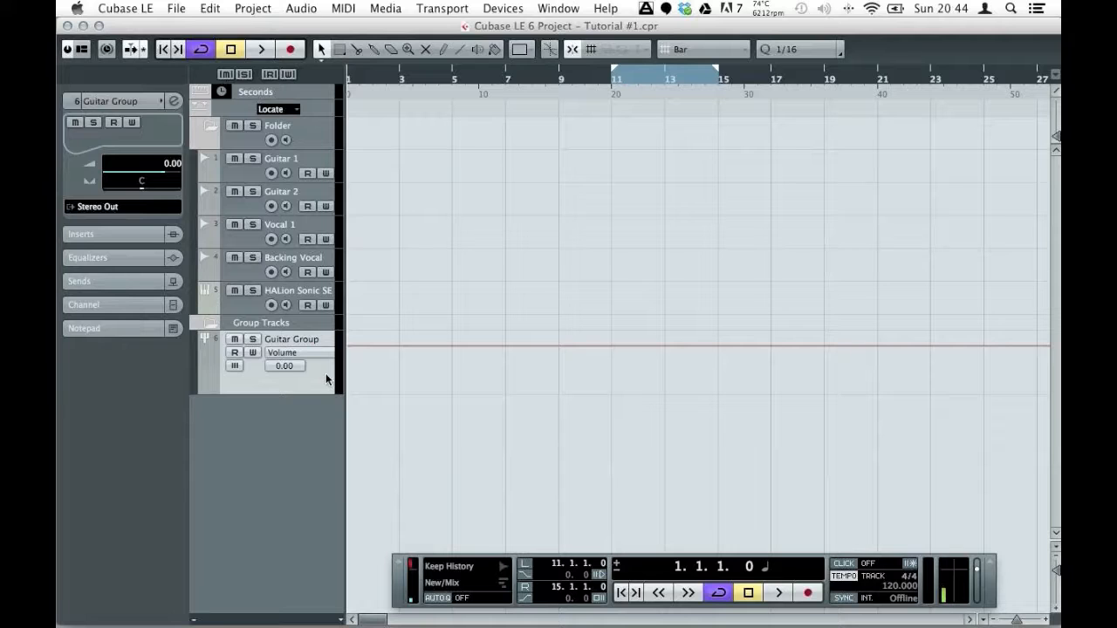
{"action": "key", "text": "F3"}
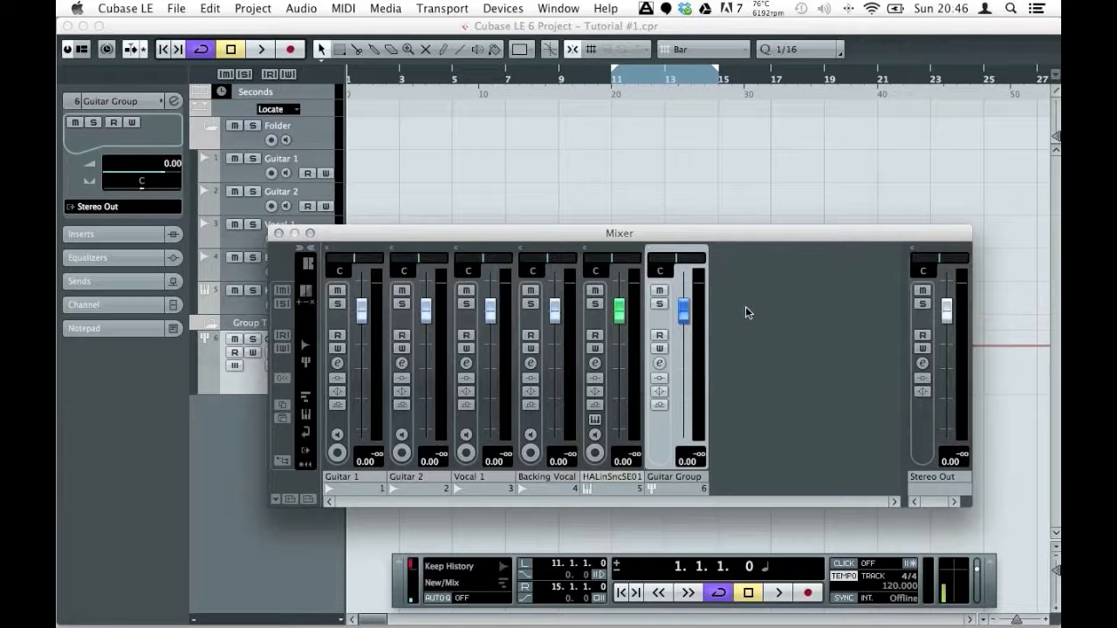
{"action": "mouse_move", "coordinate": [685, 316]}
{"action": "left_mouse_down"}
{"action": "mouse_move", "coordinate": [683, 419]}
{"action": "mouse_move", "coordinate": [685, 324]}
{"action": "left_mouse_up"}
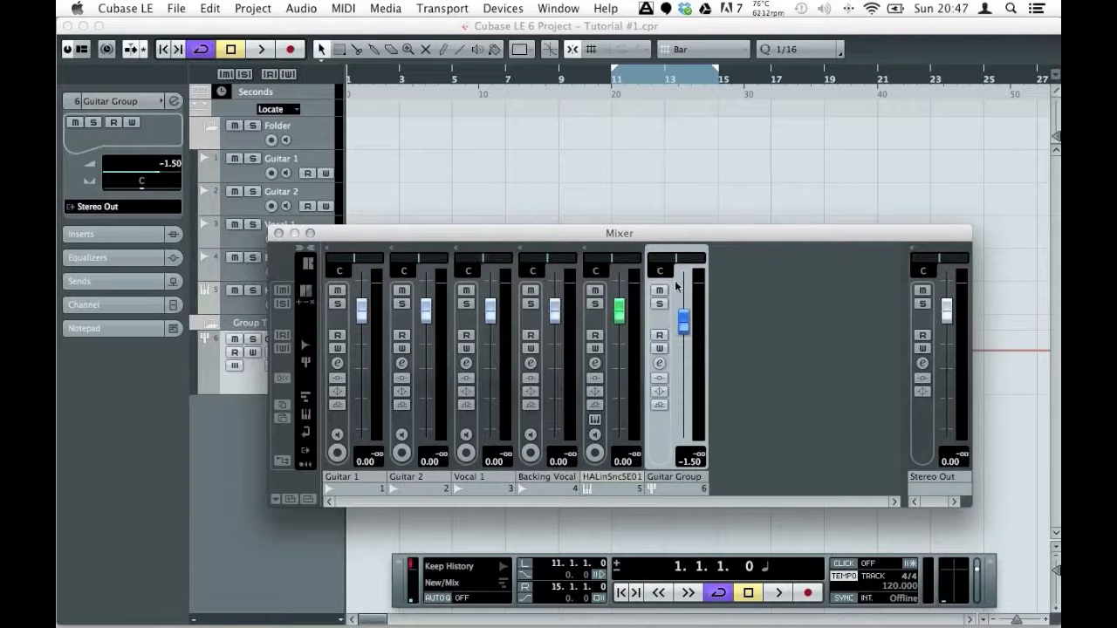
{"action": "key", "text": "F3"}
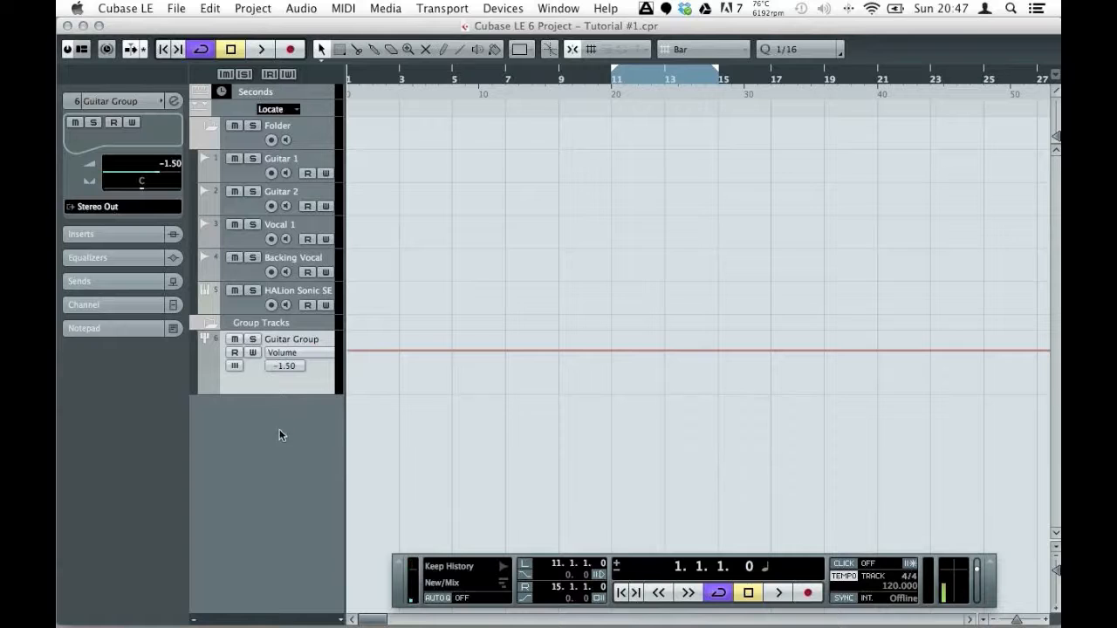
Add a second stereo group channel track and name it Bocals
{"action": "right_click", "coordinate": [254, 415]}
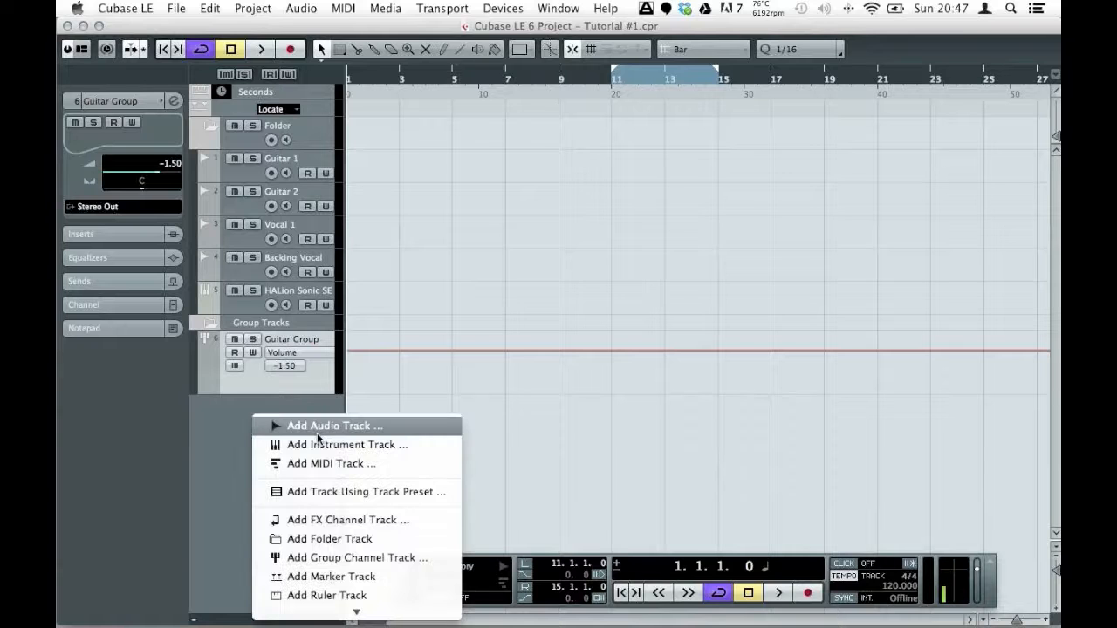
{"action": "left_click", "coordinate": [432, 557]}
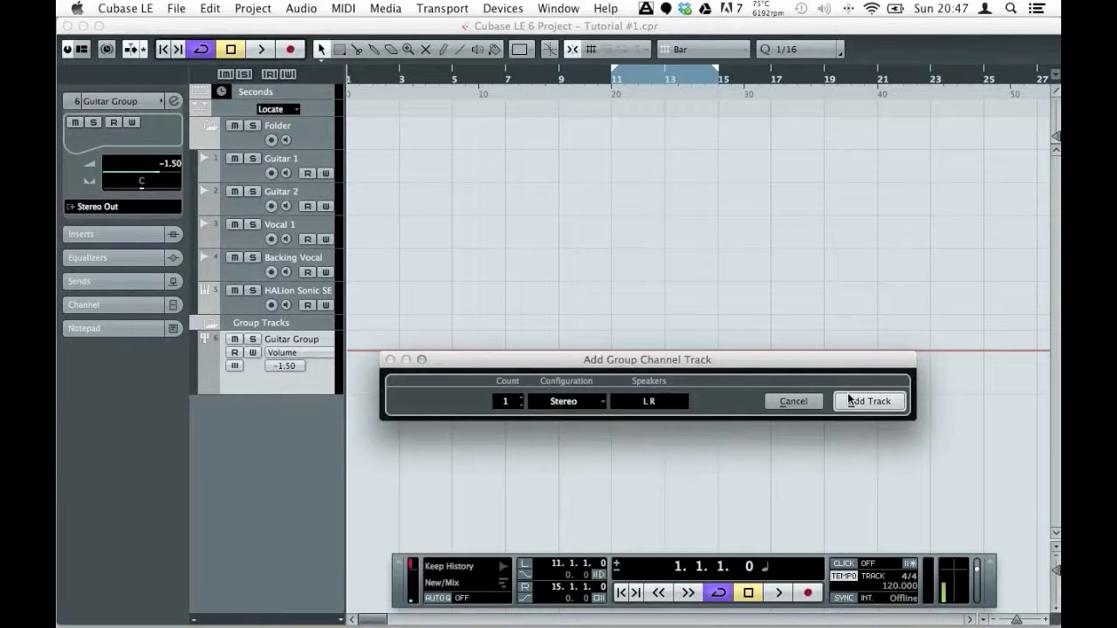
{"action": "left_click", "coordinate": [849, 399]}
{"action": "double_click", "coordinate": [294, 403]}
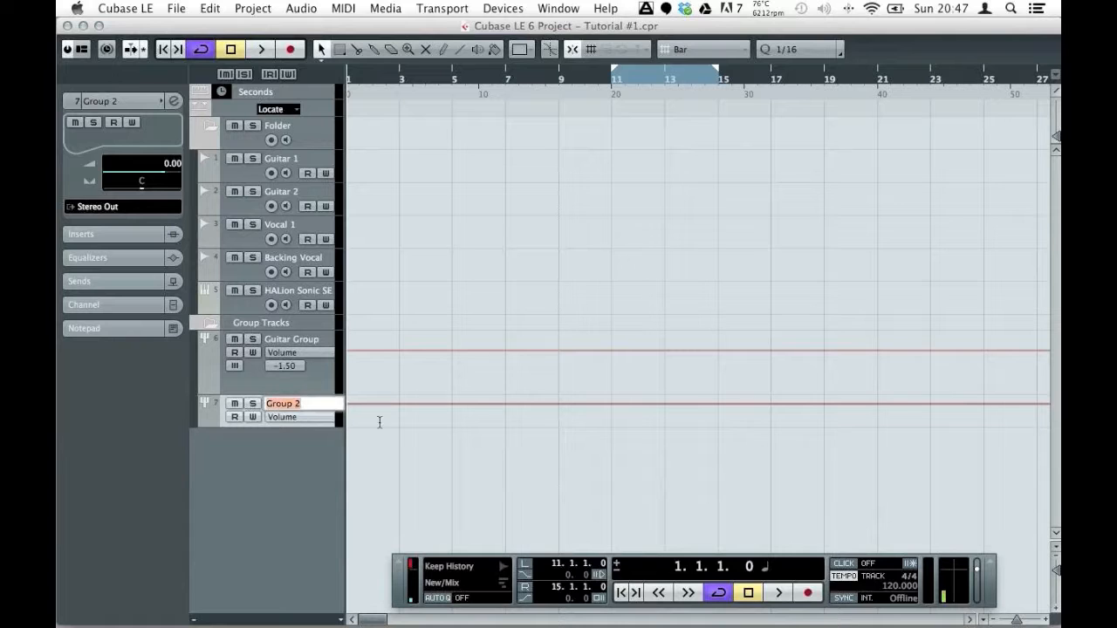
{"action": "type", "text": "Bocals"}
{"action": "key", "text": "Return"}
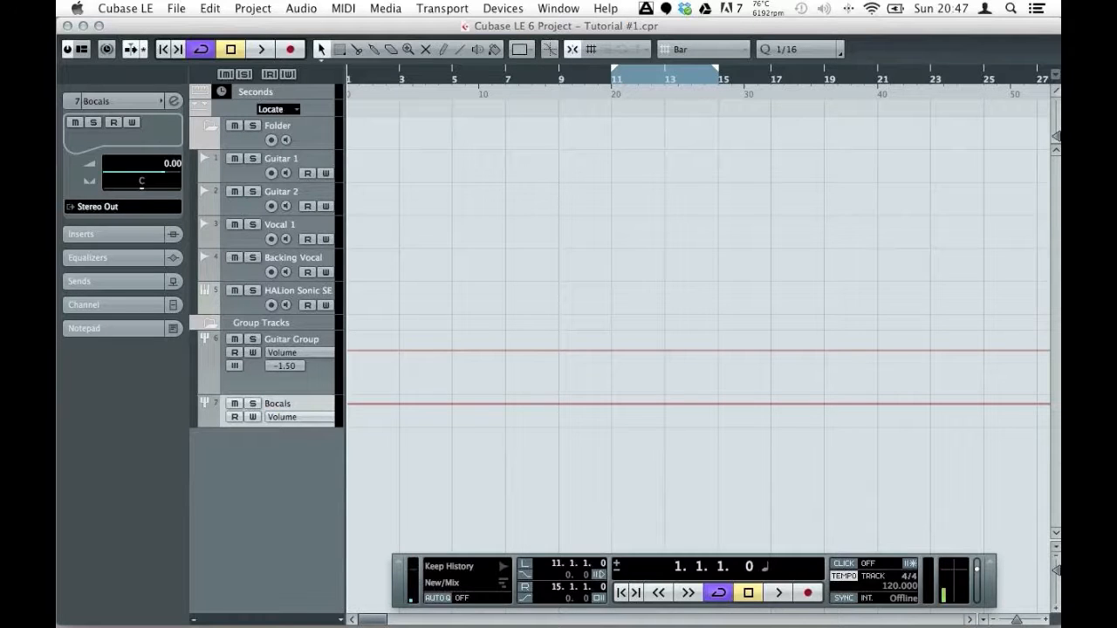
Route the outputs of the Vocal 1 and Backing Vocal tracks to the Bocals group
{"action": "left_click", "coordinate": [291, 229]}
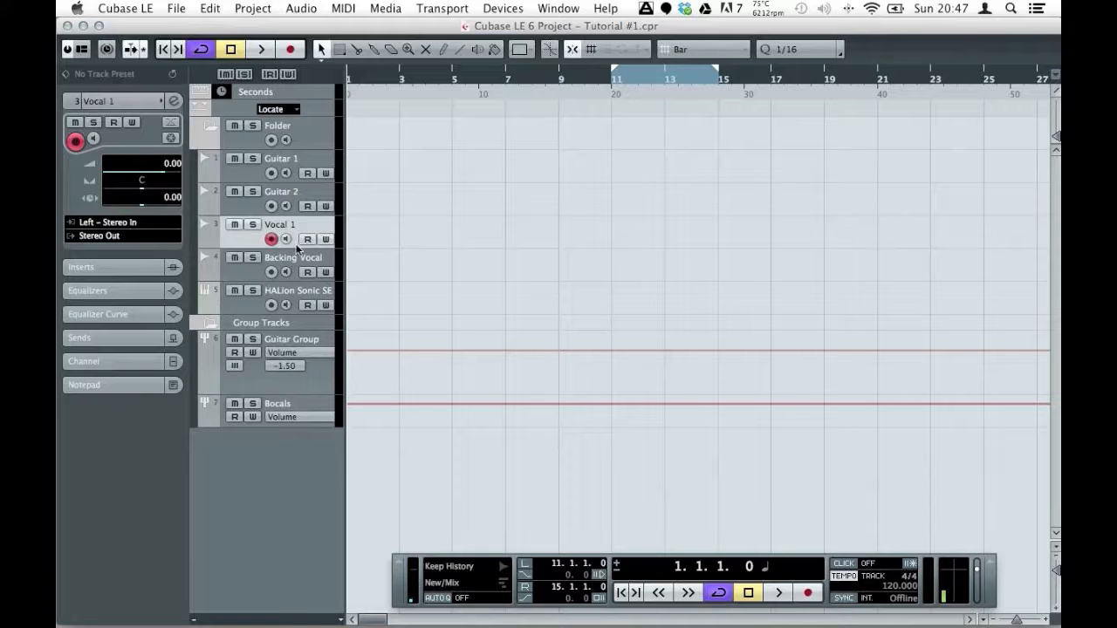
{"action": "left_click", "coordinate": [108, 236]}
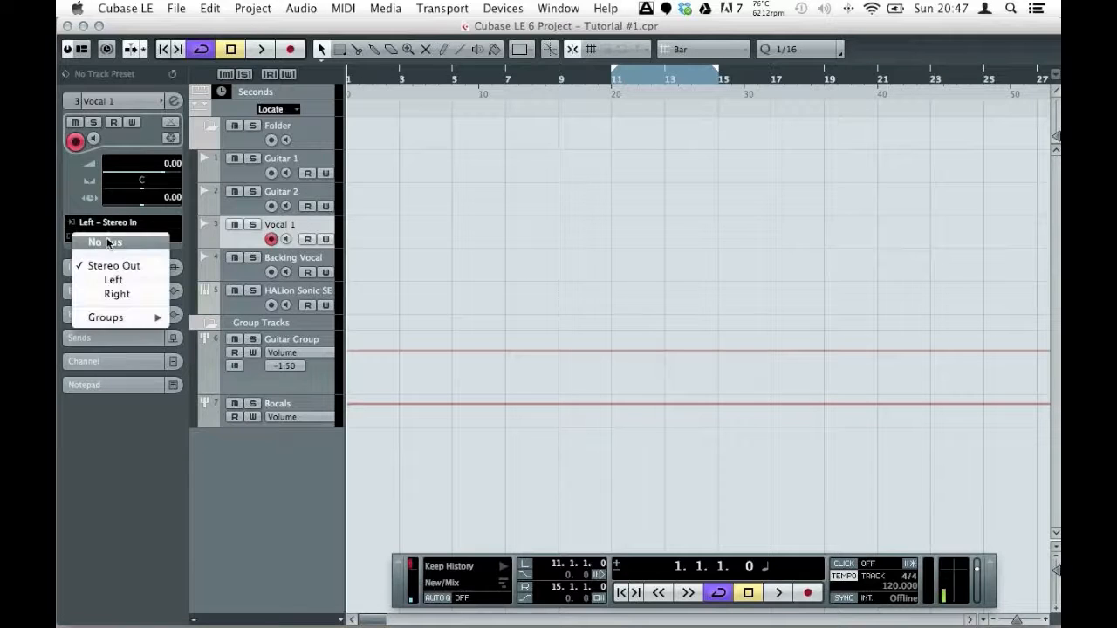
{"action": "mouse_move", "coordinate": [118, 323]}
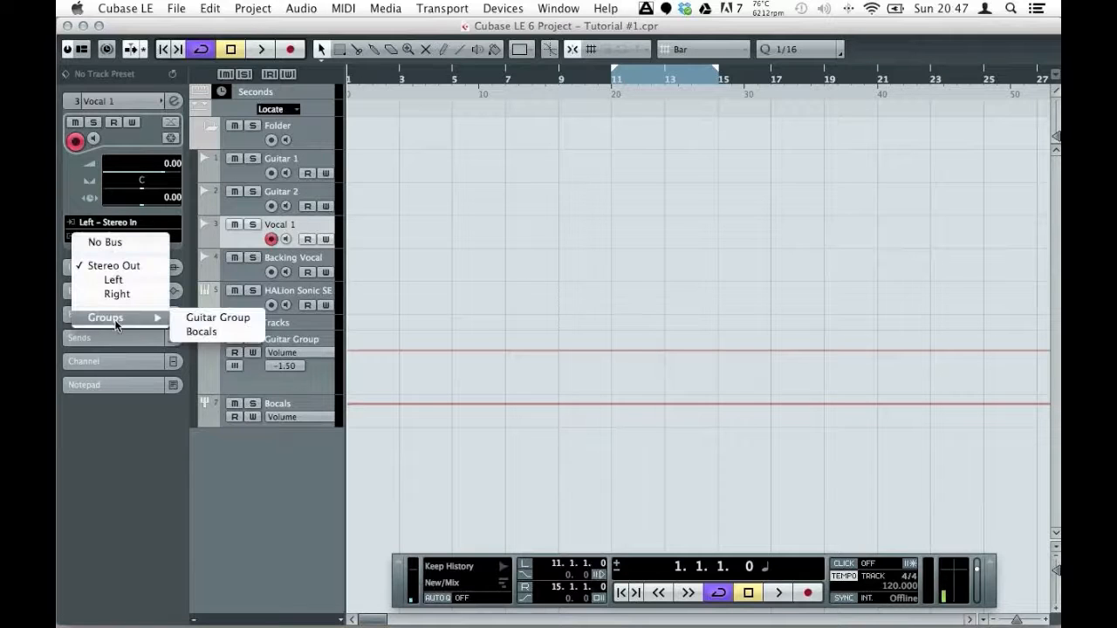
{"action": "left_click", "coordinate": [209, 332]}
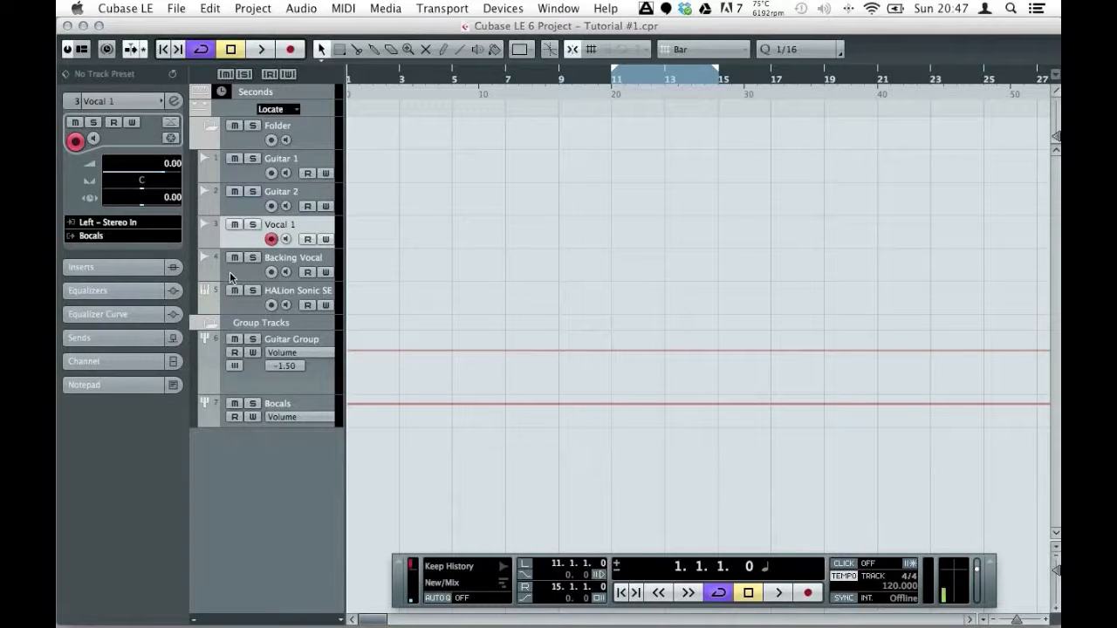
{"action": "left_click", "coordinate": [229, 271]}
{"action": "left_click", "coordinate": [107, 237]}
{"action": "mouse_move", "coordinate": [142, 316]}
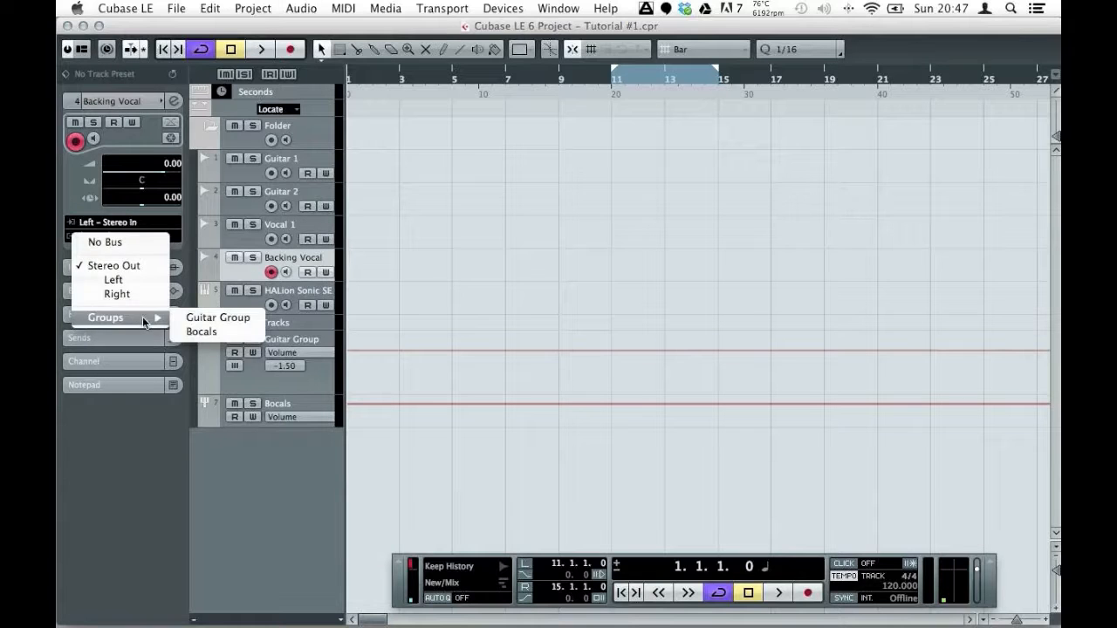
{"action": "left_click", "coordinate": [202, 331]}
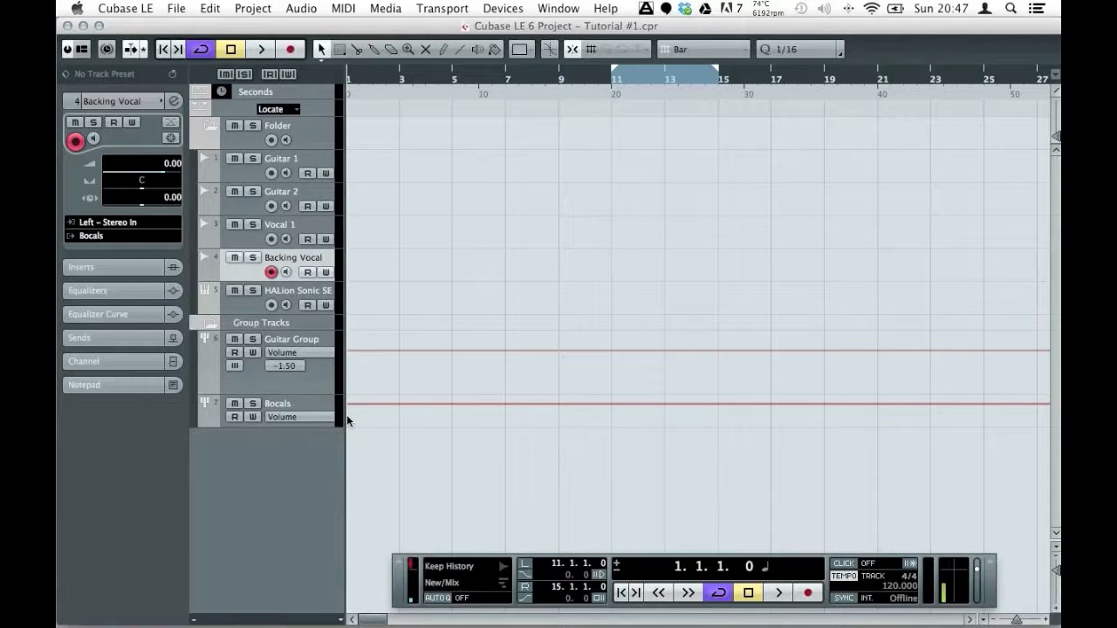
{"action": "left_click", "coordinate": [262, 309]}
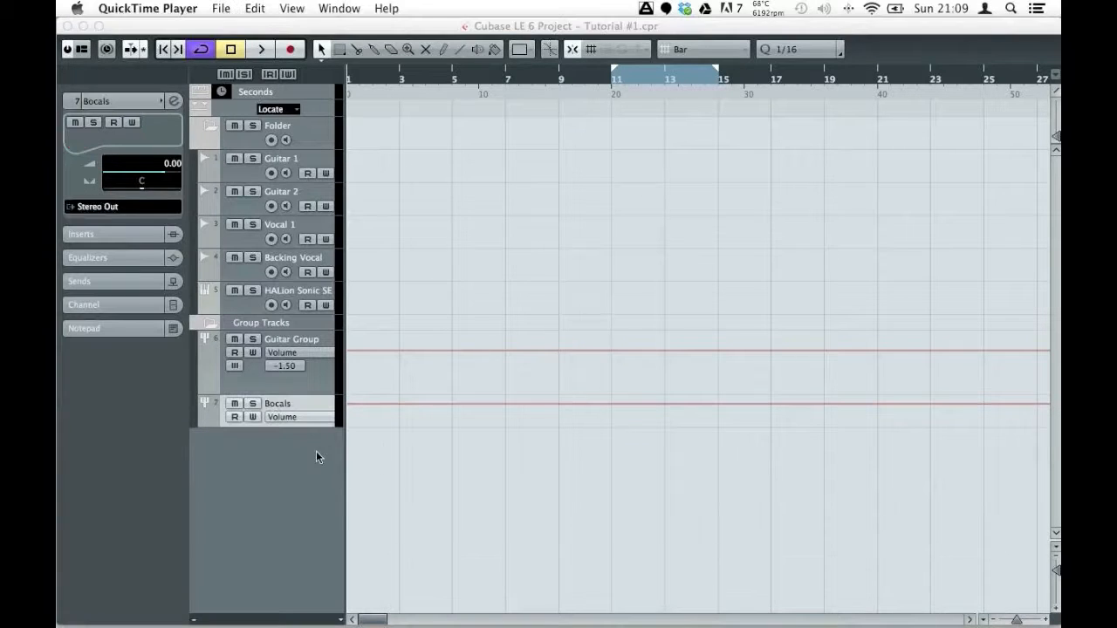
Add a stereo FX channel track with the RoomWorks SE reverb and close the effect's settings window
{"action": "left_click", "coordinate": [265, 451]}
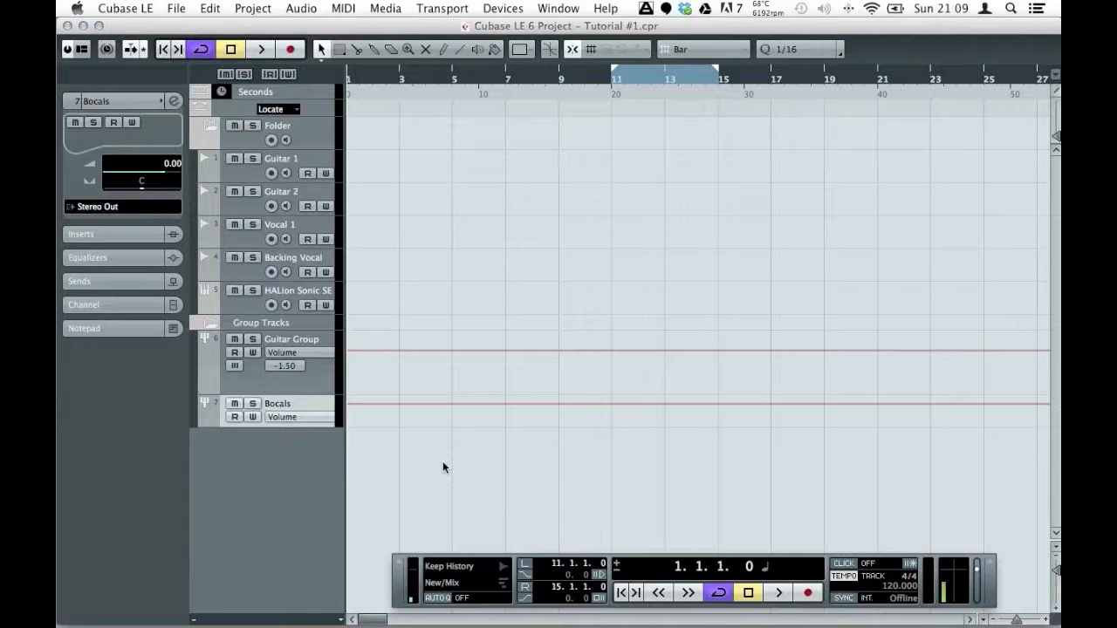
{"action": "right_click", "coordinate": [306, 530]}
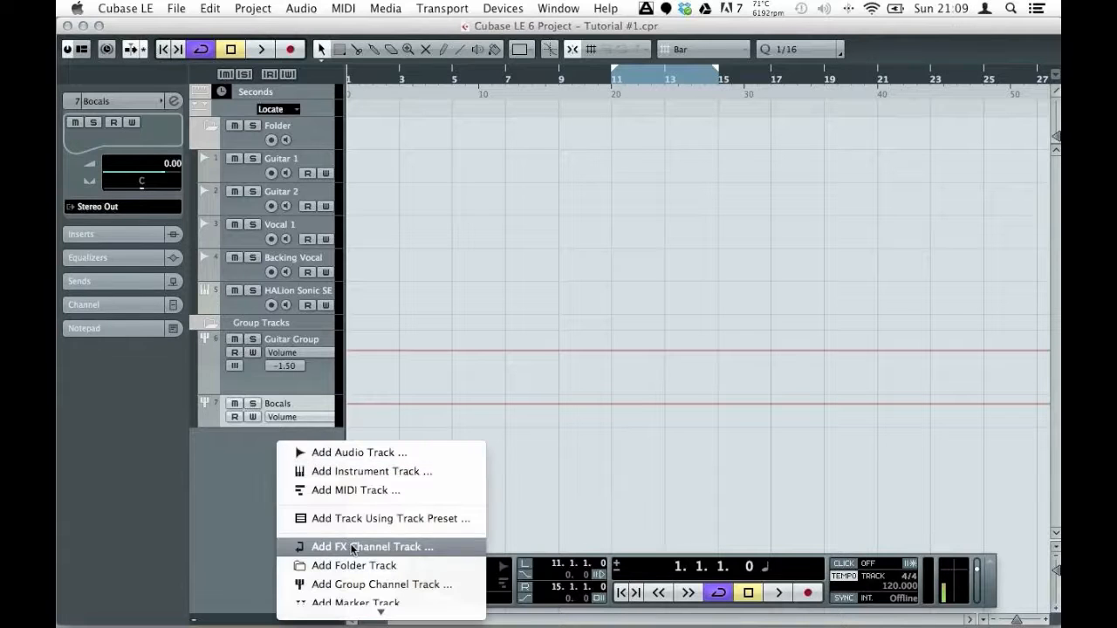
{"action": "left_click", "coordinate": [353, 547]}
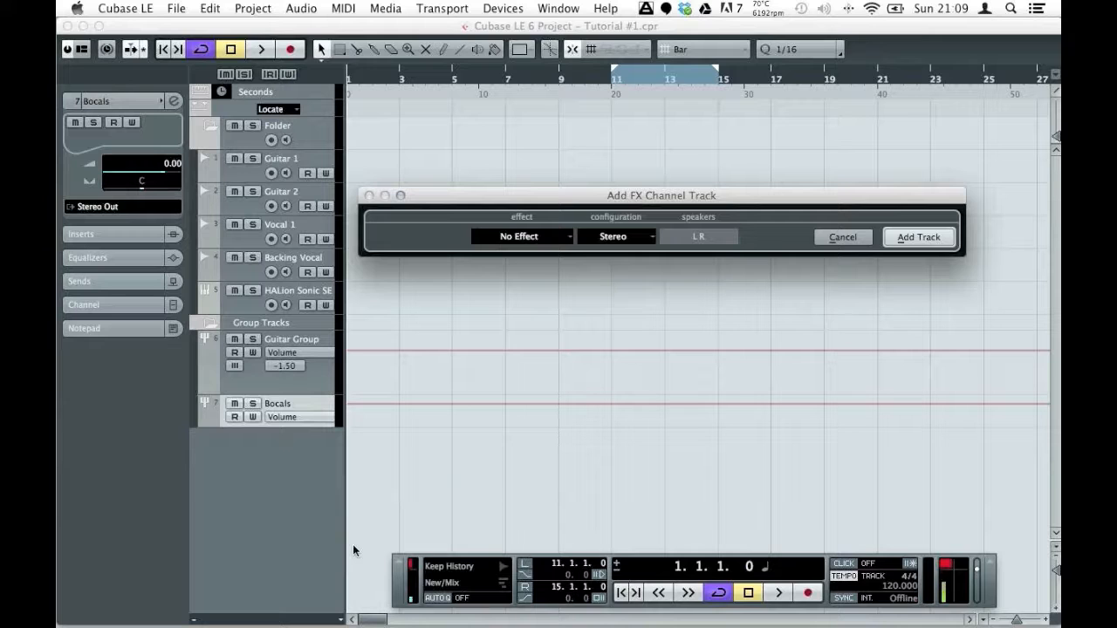
{"action": "left_click", "coordinate": [527, 237]}
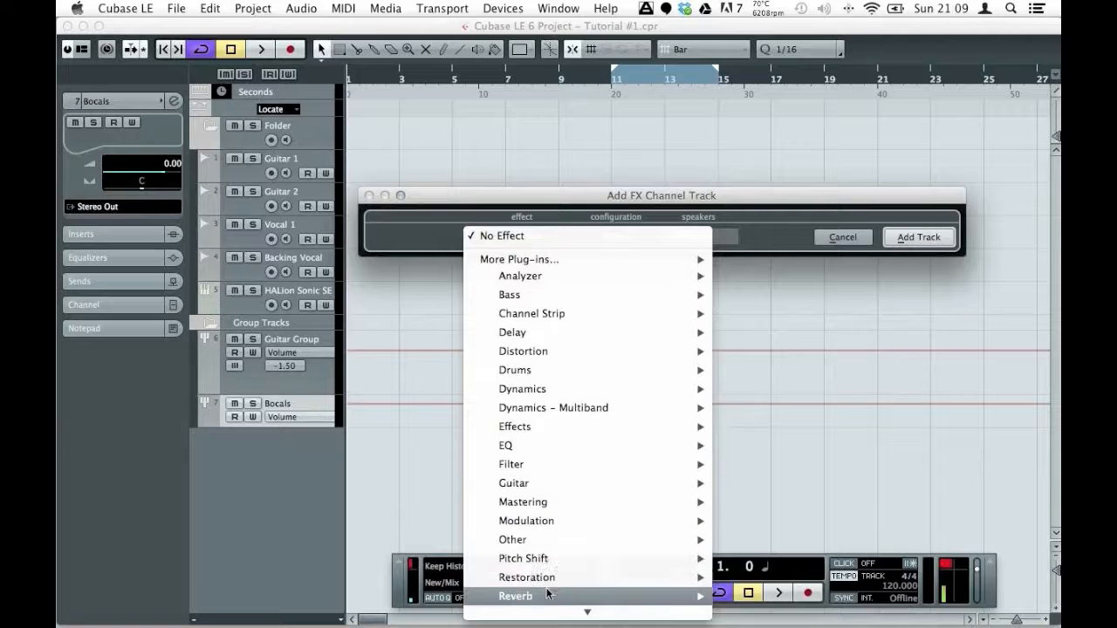
{"action": "mouse_move", "coordinate": [556, 597]}
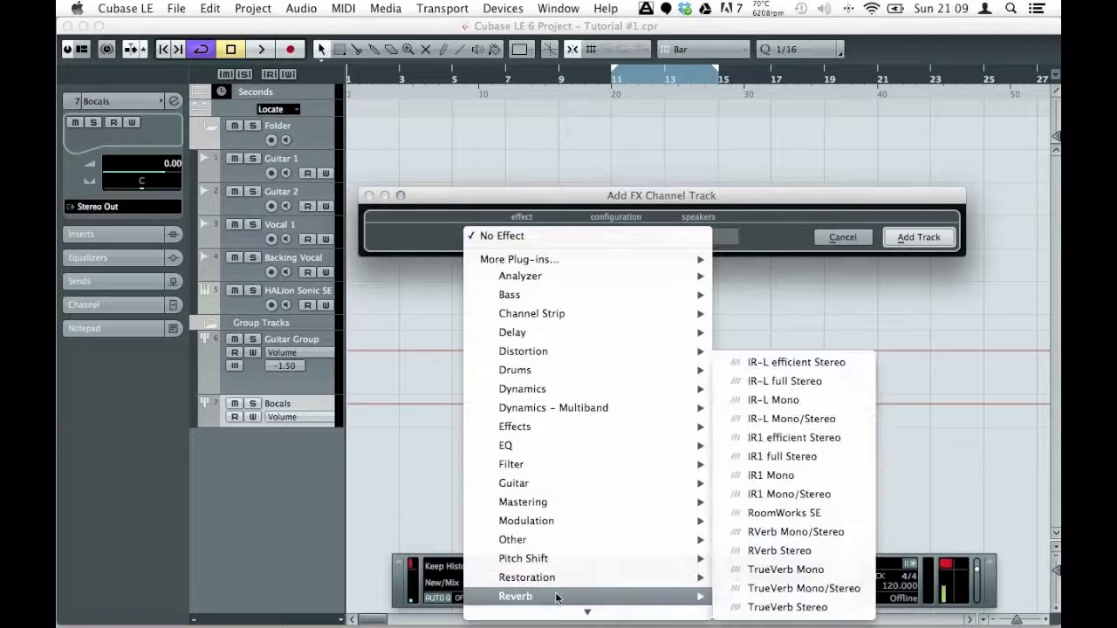
{"action": "left_click", "coordinate": [762, 514]}
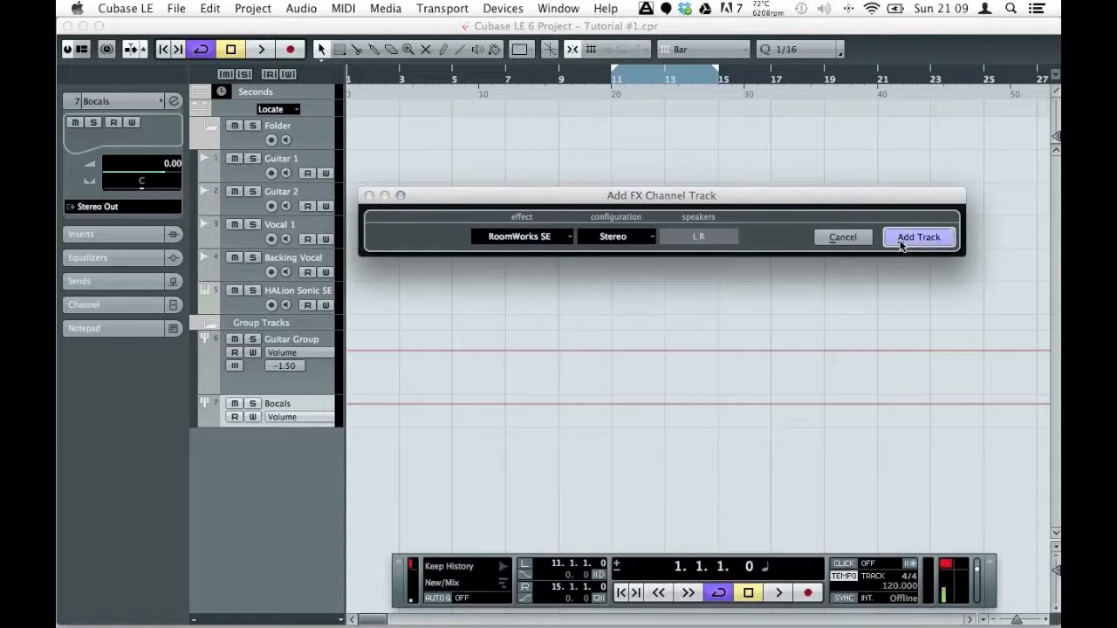
{"action": "left_click", "coordinate": [917, 238]}
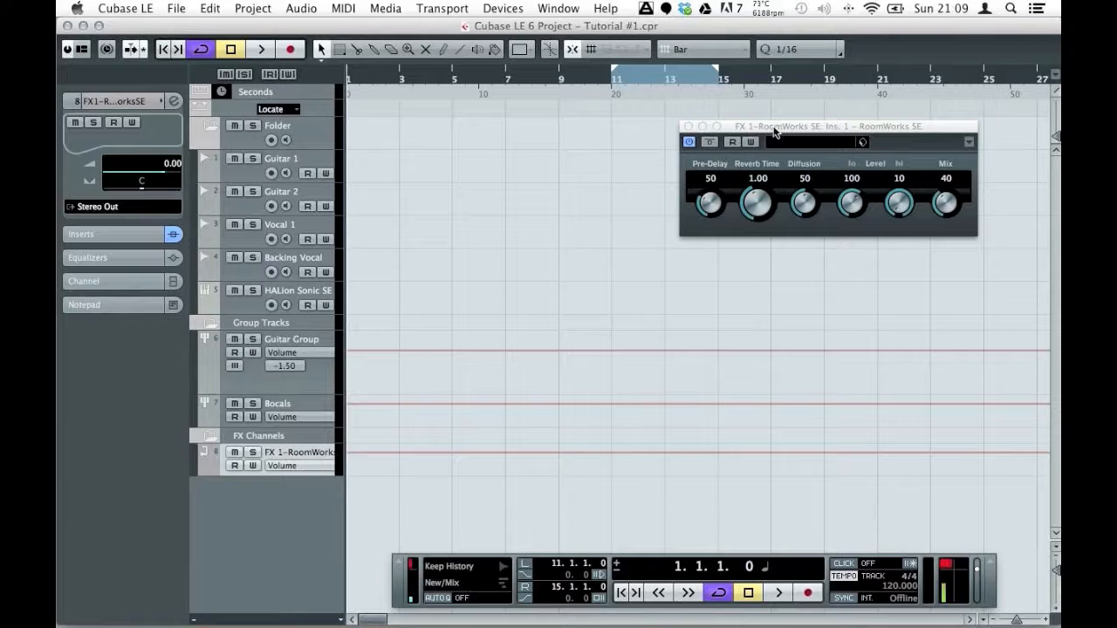
{"action": "left_click", "coordinate": [688, 128]}
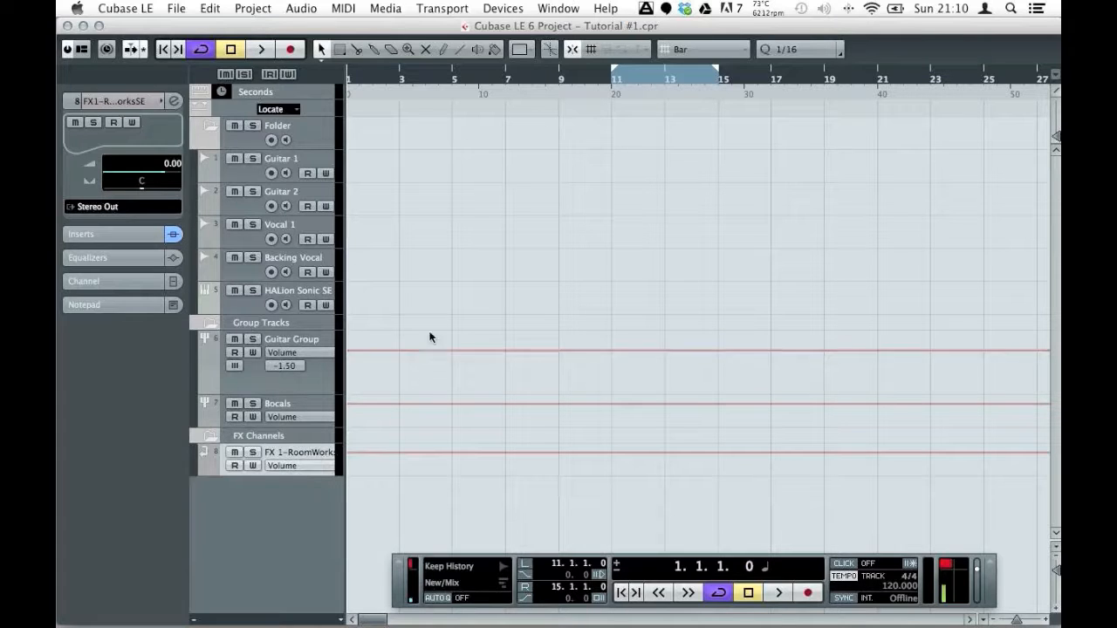
Assign Guitar 1's first send to the FX 1-RoomWorks SE channel, activate it and raise its send level
{"action": "left_click", "coordinate": [321, 154]}
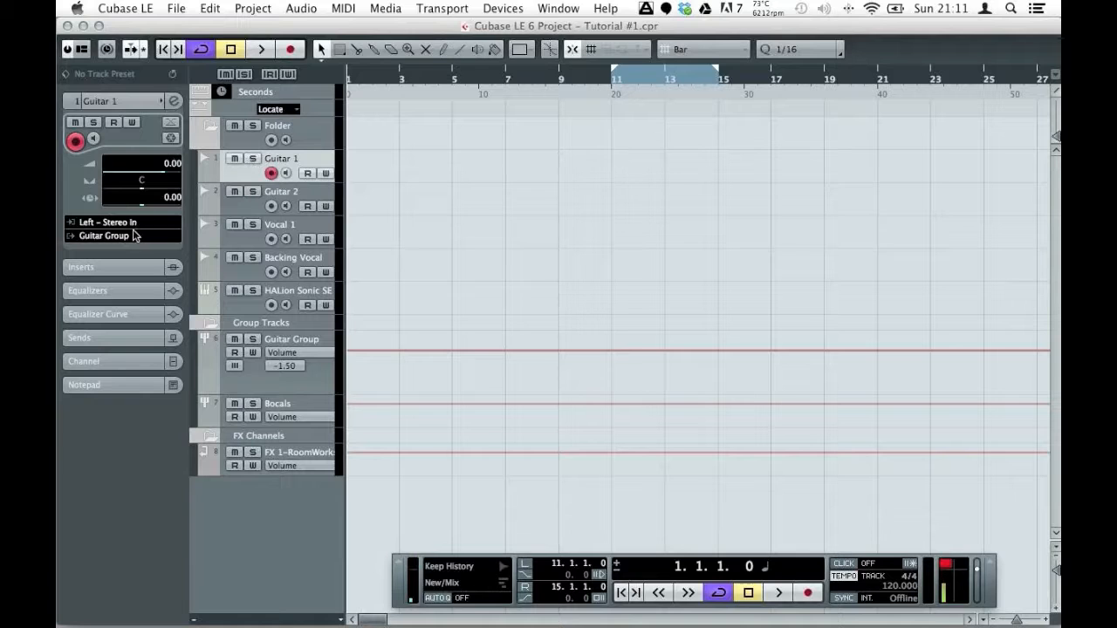
{"action": "left_click", "coordinate": [114, 338]}
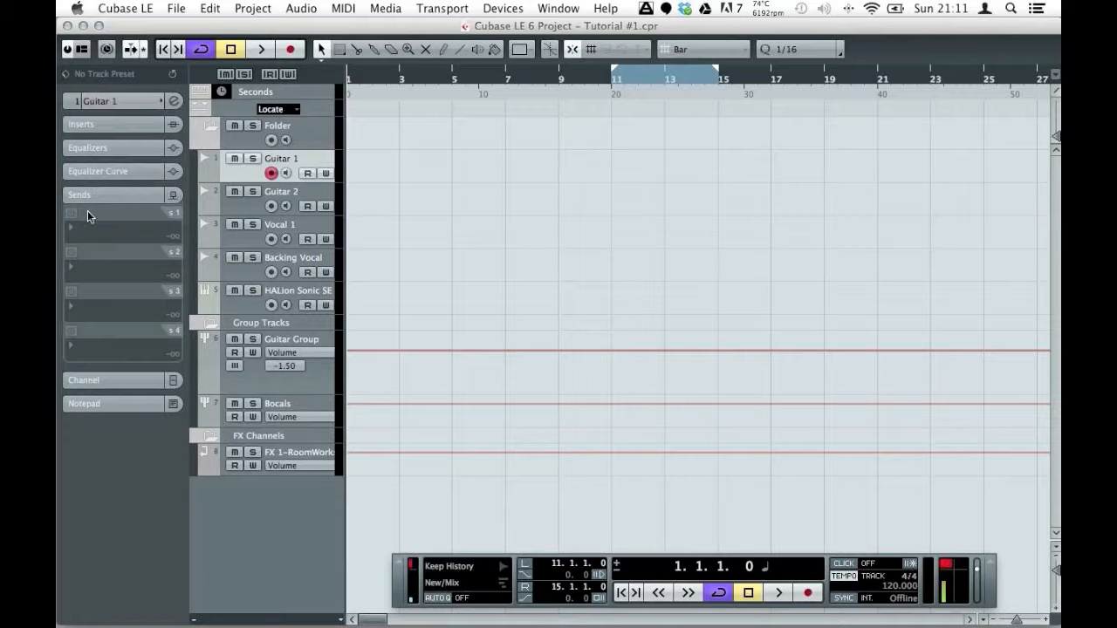
{"action": "left_click", "coordinate": [86, 234]}
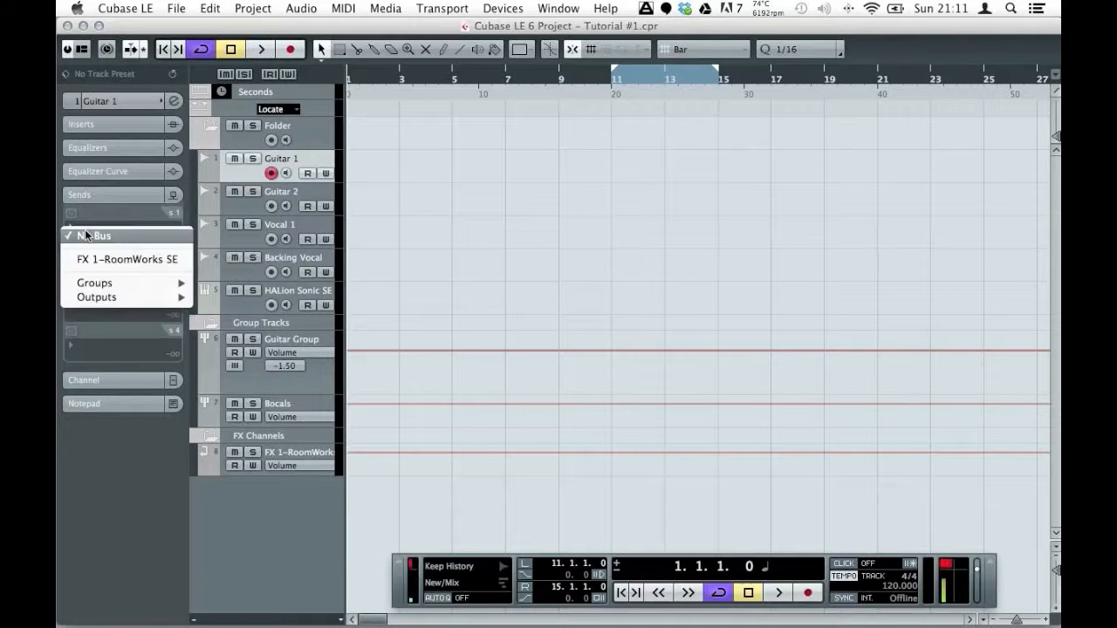
{"action": "left_click", "coordinate": [129, 259]}
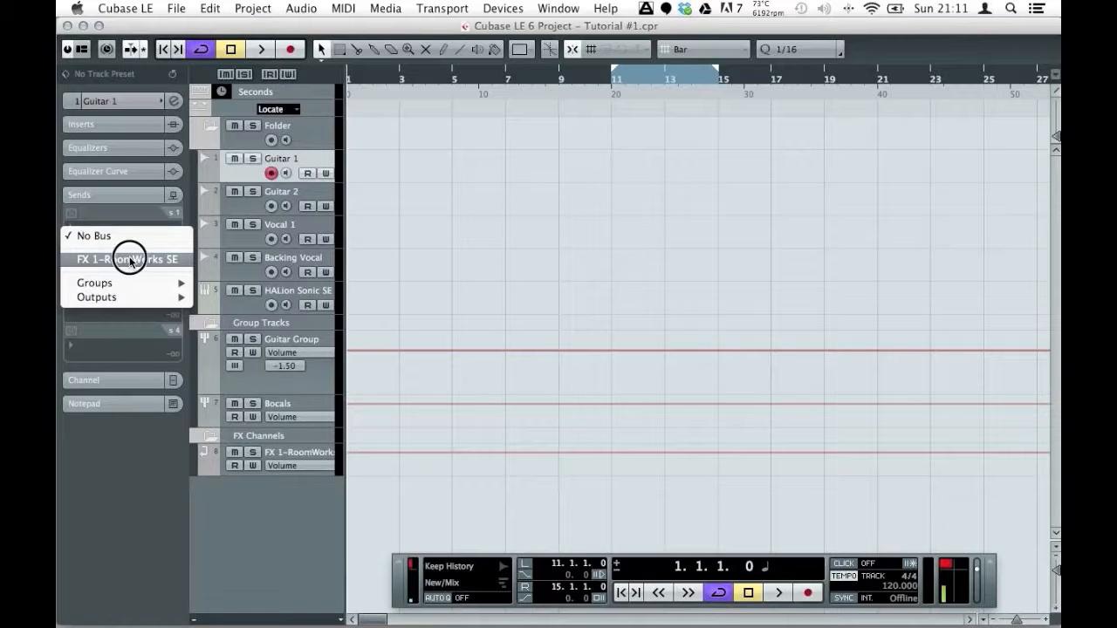
{"action": "left_click", "coordinate": [72, 214]}
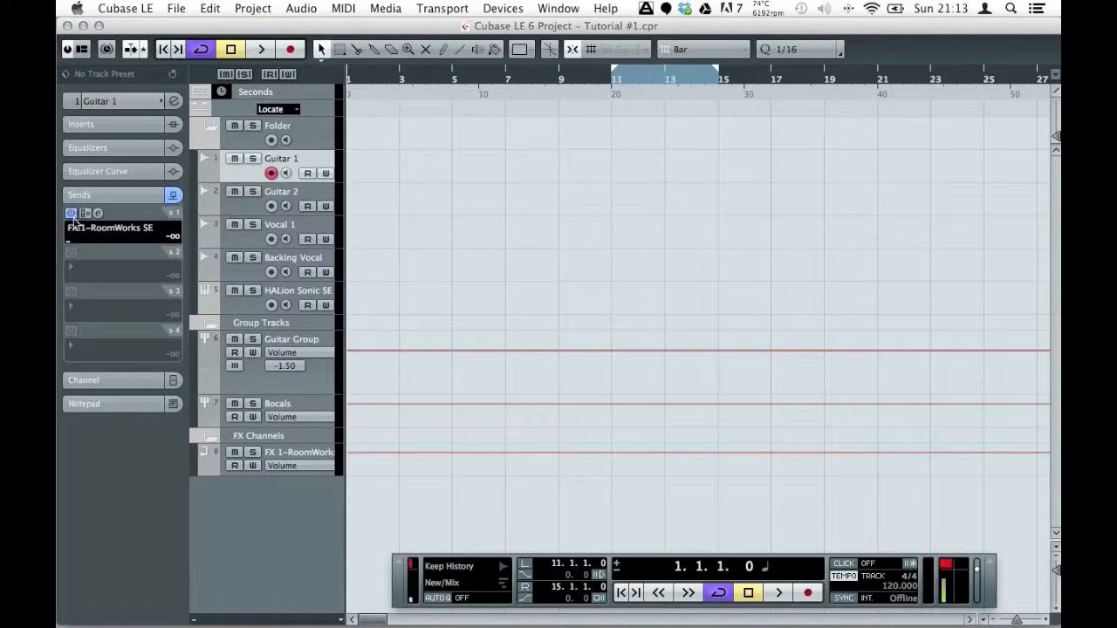
{"action": "left_click_drag", "start_coordinate": [77, 246], "coordinate": [121, 243]}
Route Guitar 2's first send to the FX 1-RoomWorks SE channel and raise its send level
{"action": "left_click", "coordinate": [250, 209]}
{"action": "left_click", "coordinate": [95, 232]}
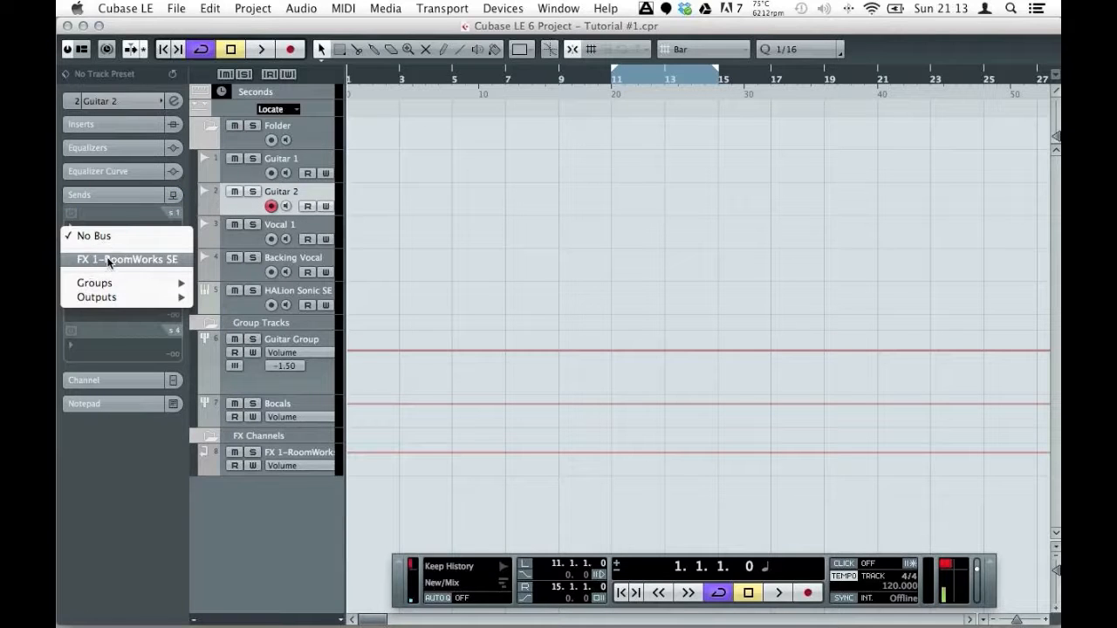
{"action": "left_click", "coordinate": [107, 260]}
{"action": "left_click_drag", "start_coordinate": [76, 225], "coordinate": [119, 242]}
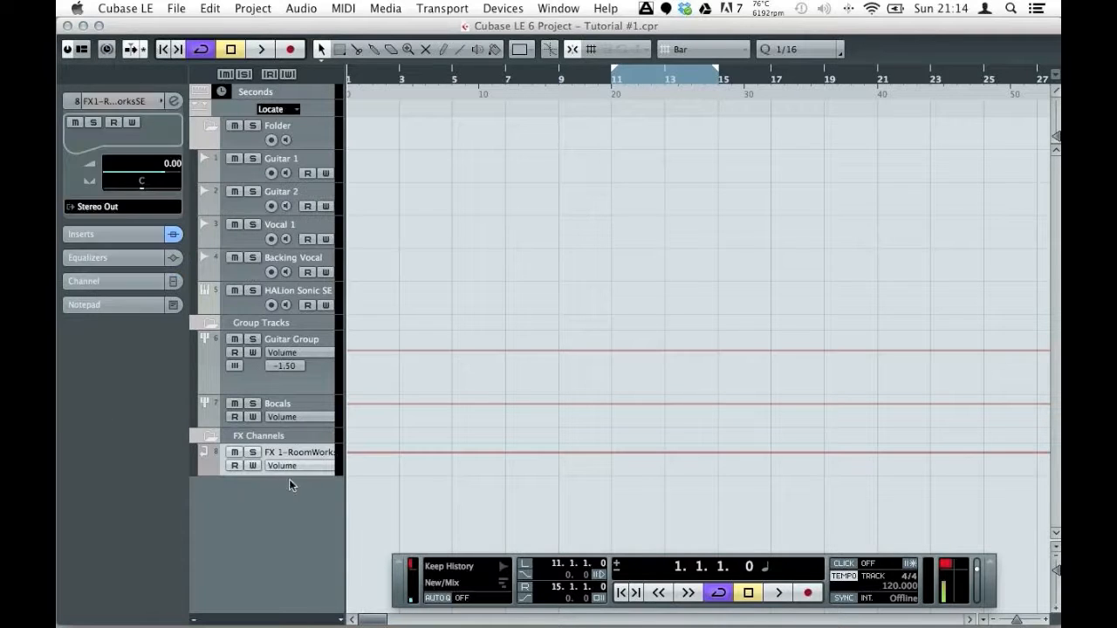
Set the Mix of the RoomWorks SE reverb on the FX channel to 100, then close the effect and Mixer windows
{"action": "key", "text": "F3"}
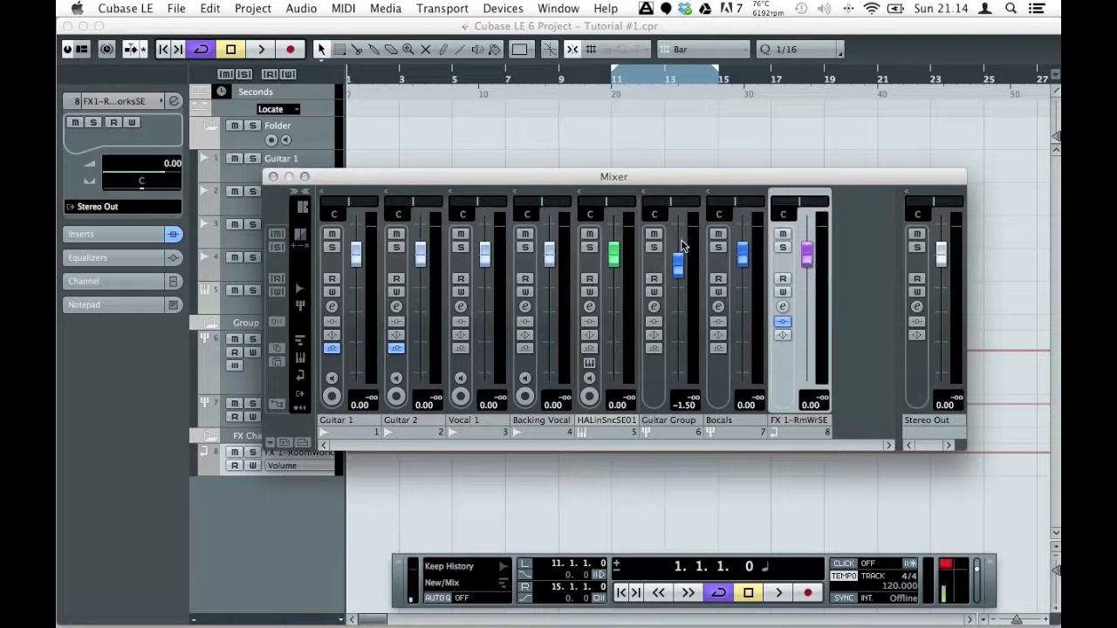
{"action": "left_click", "coordinate": [782, 307]}
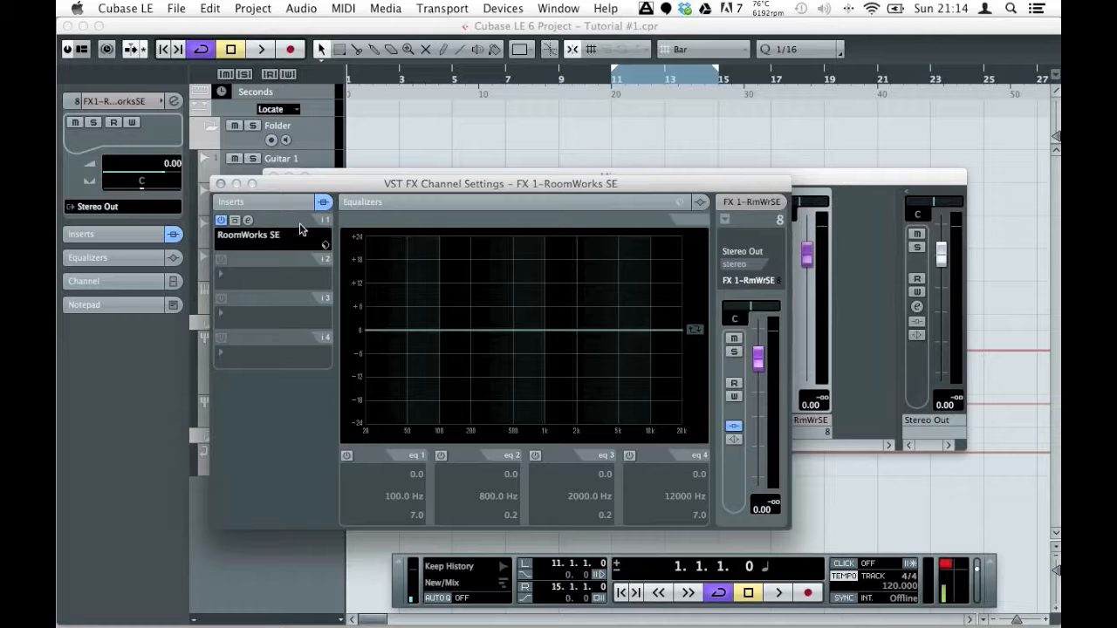
{"action": "left_click", "coordinate": [248, 221]}
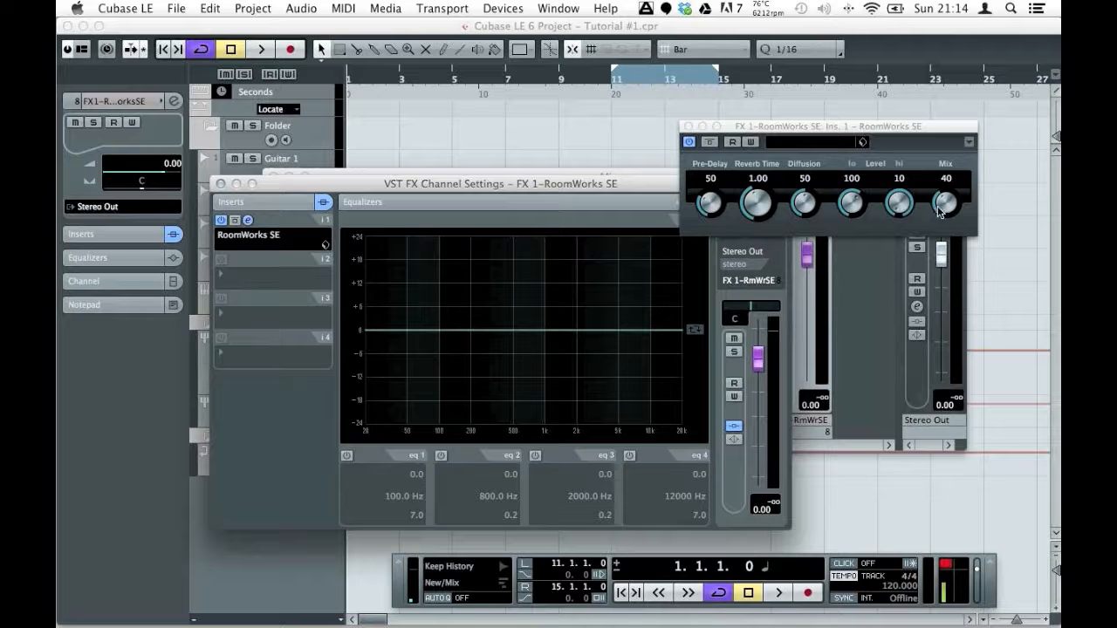
{"action": "left_click_drag", "start_coordinate": [947, 207], "coordinate": [969, 113]}
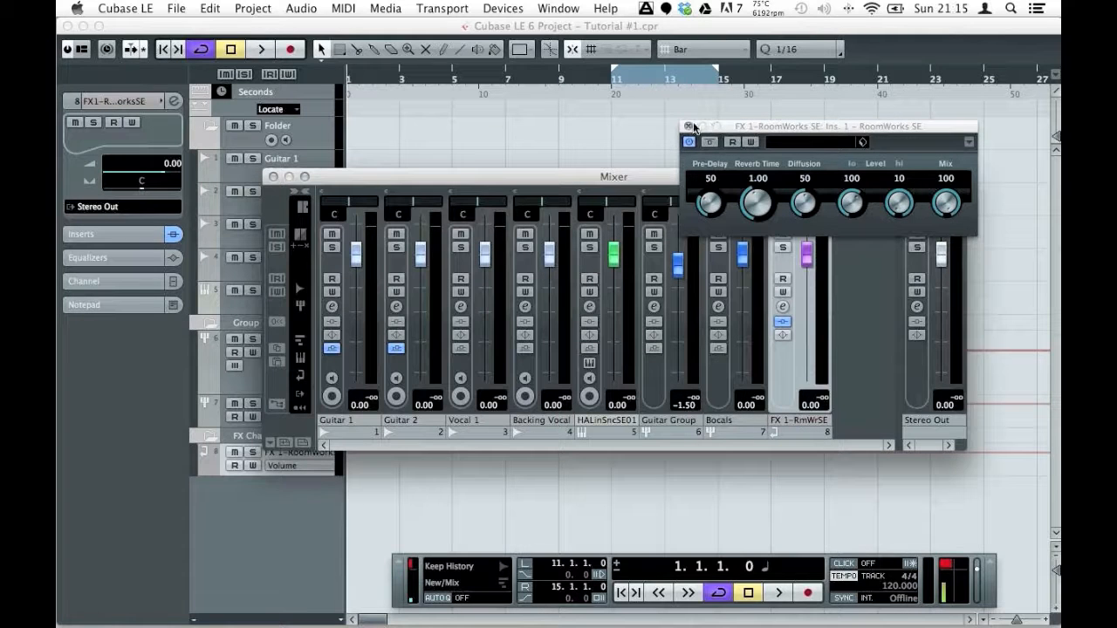
{"action": "left_click", "coordinate": [689, 127]}
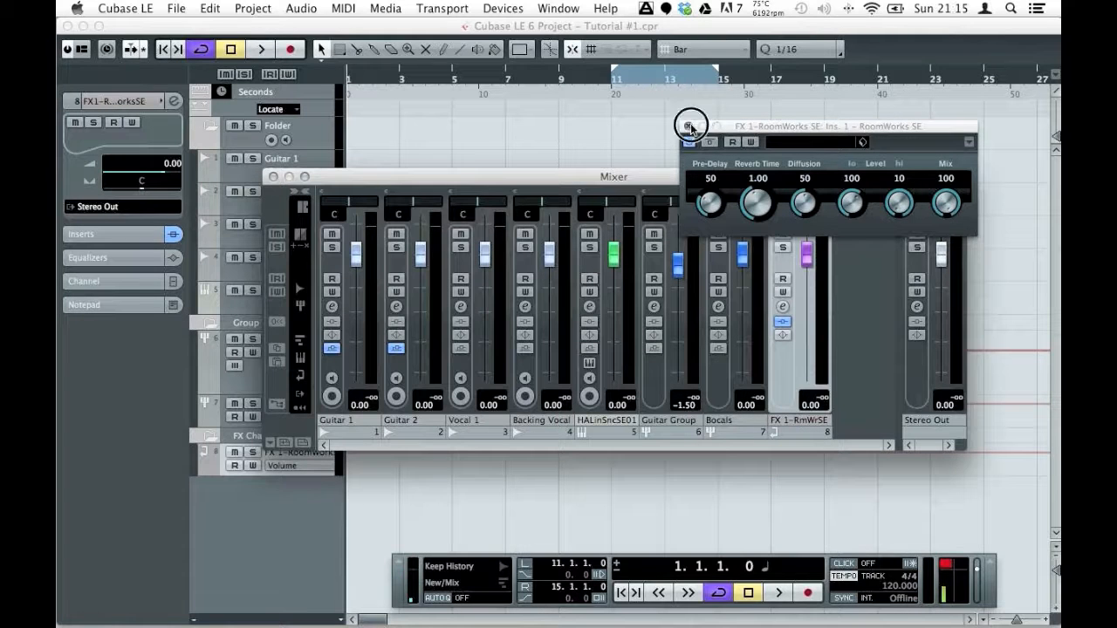
{"action": "left_click", "coordinate": [273, 177]}
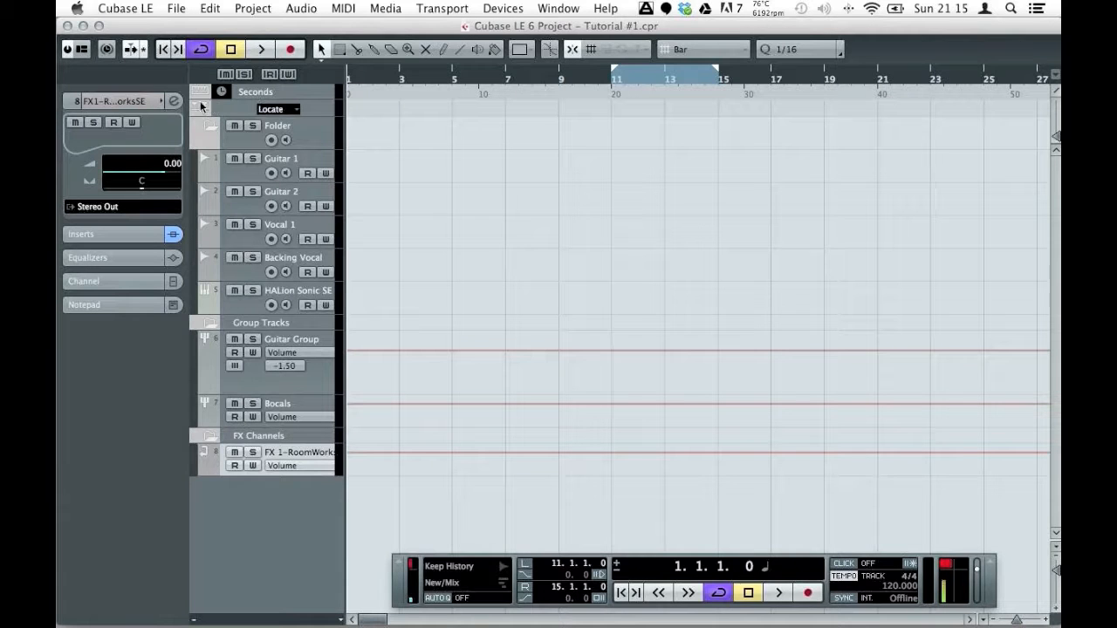